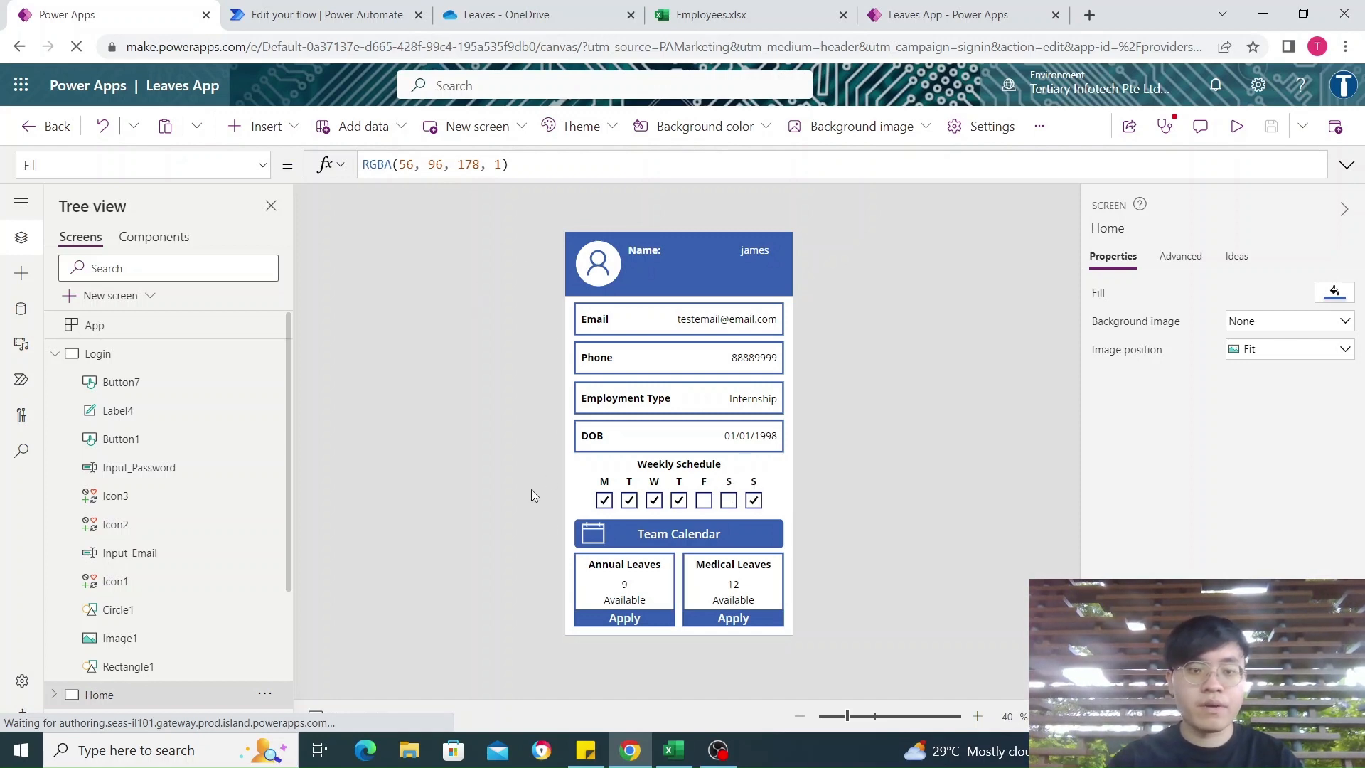
Open the Annual Leave Form via the Apply button under Annual Leaves, select its Submit button and show the app's Power Automate flows
{"action": "left_click", "coordinate": [626, 619], "text": "alt"}
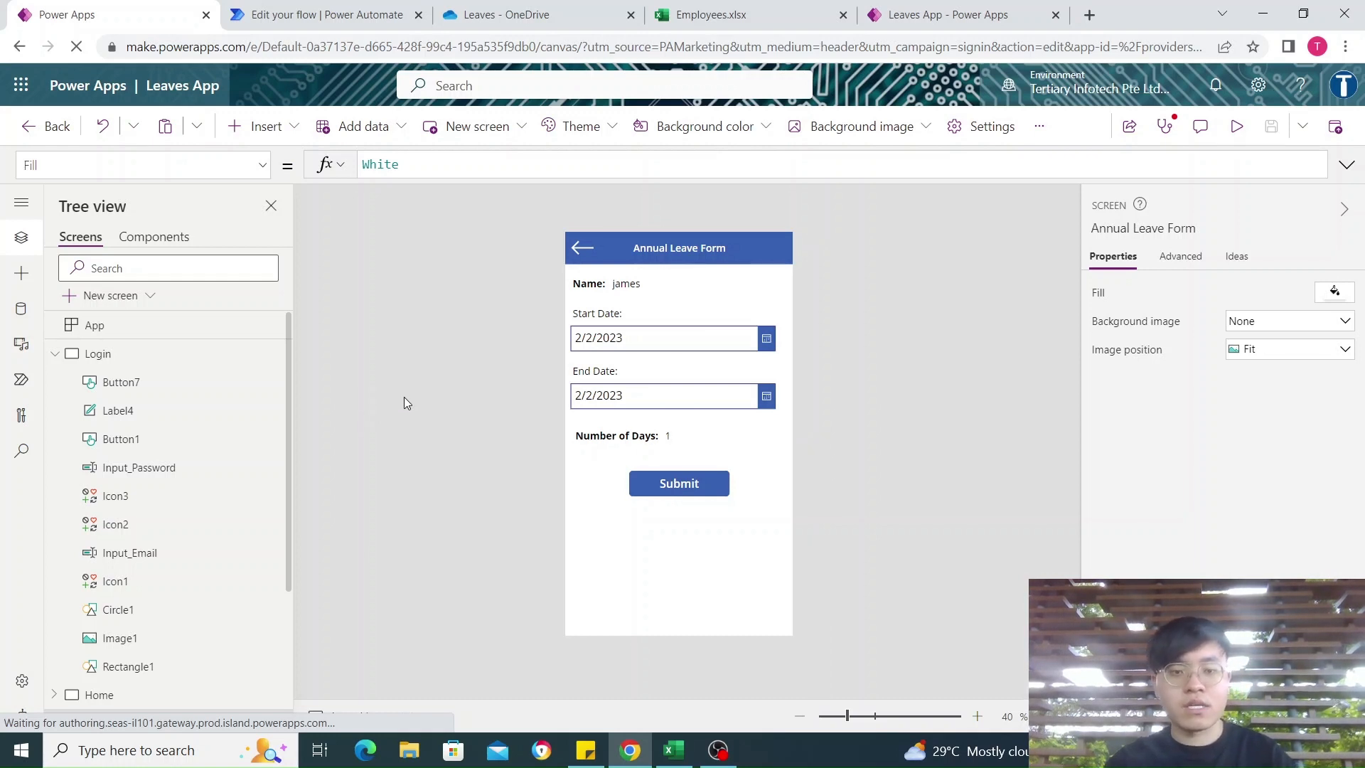
{"action": "left_click", "coordinate": [672, 484]}
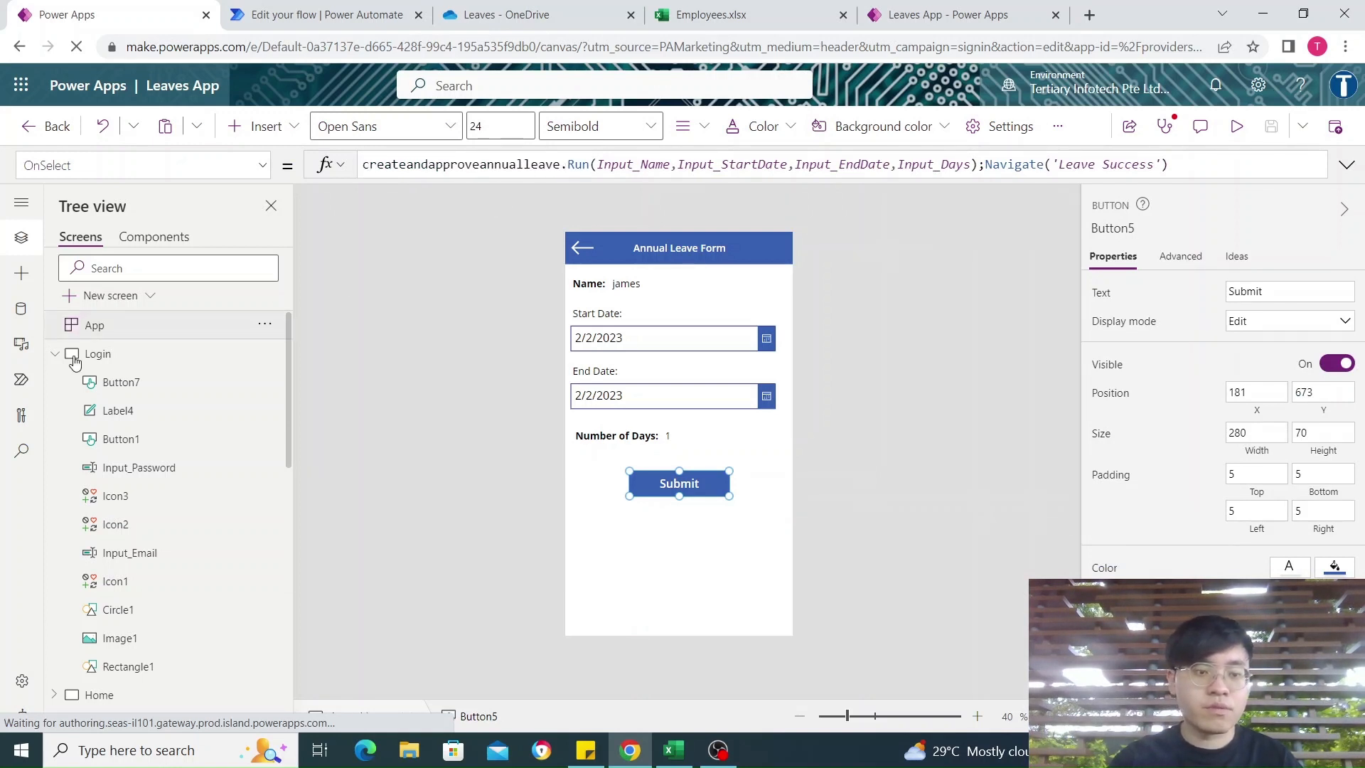
{"action": "left_click", "coordinate": [21, 379]}
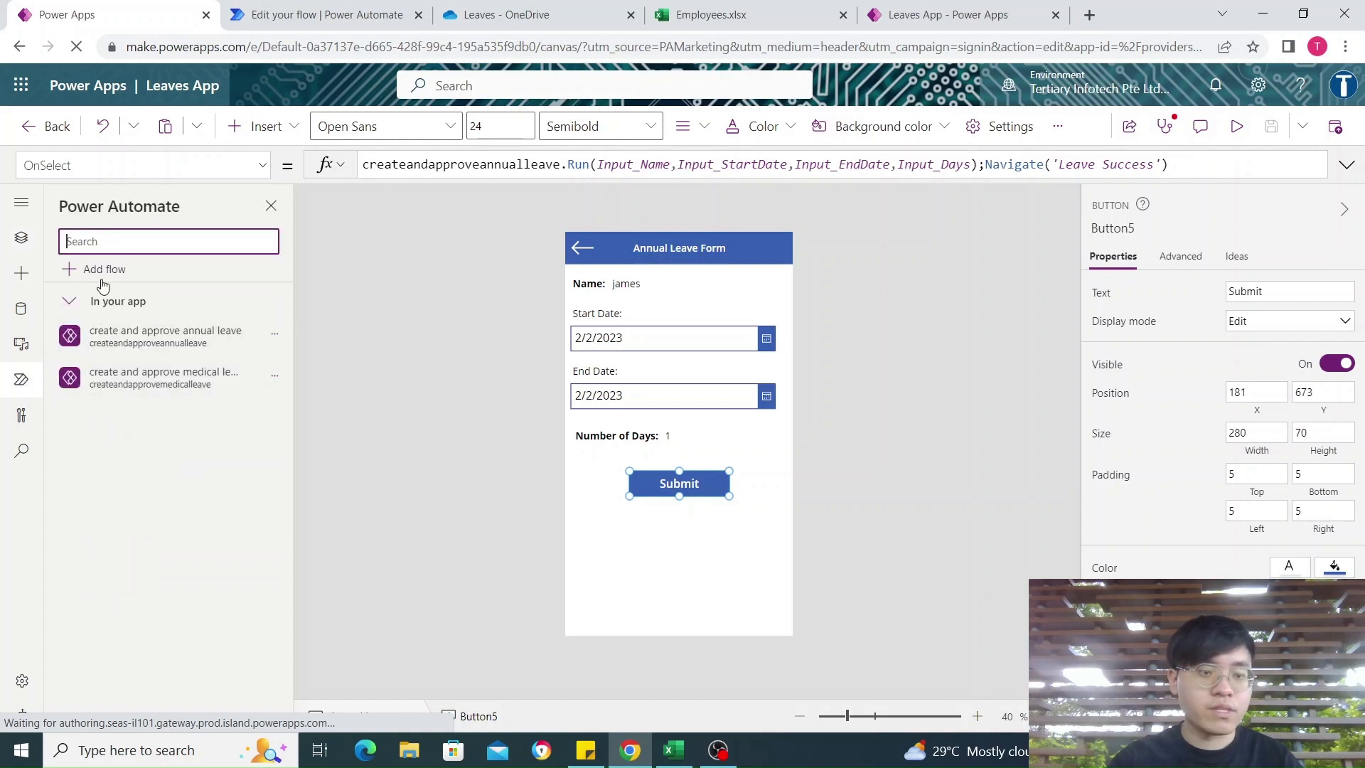
{"action": "mouse_move", "coordinate": [178, 347]}
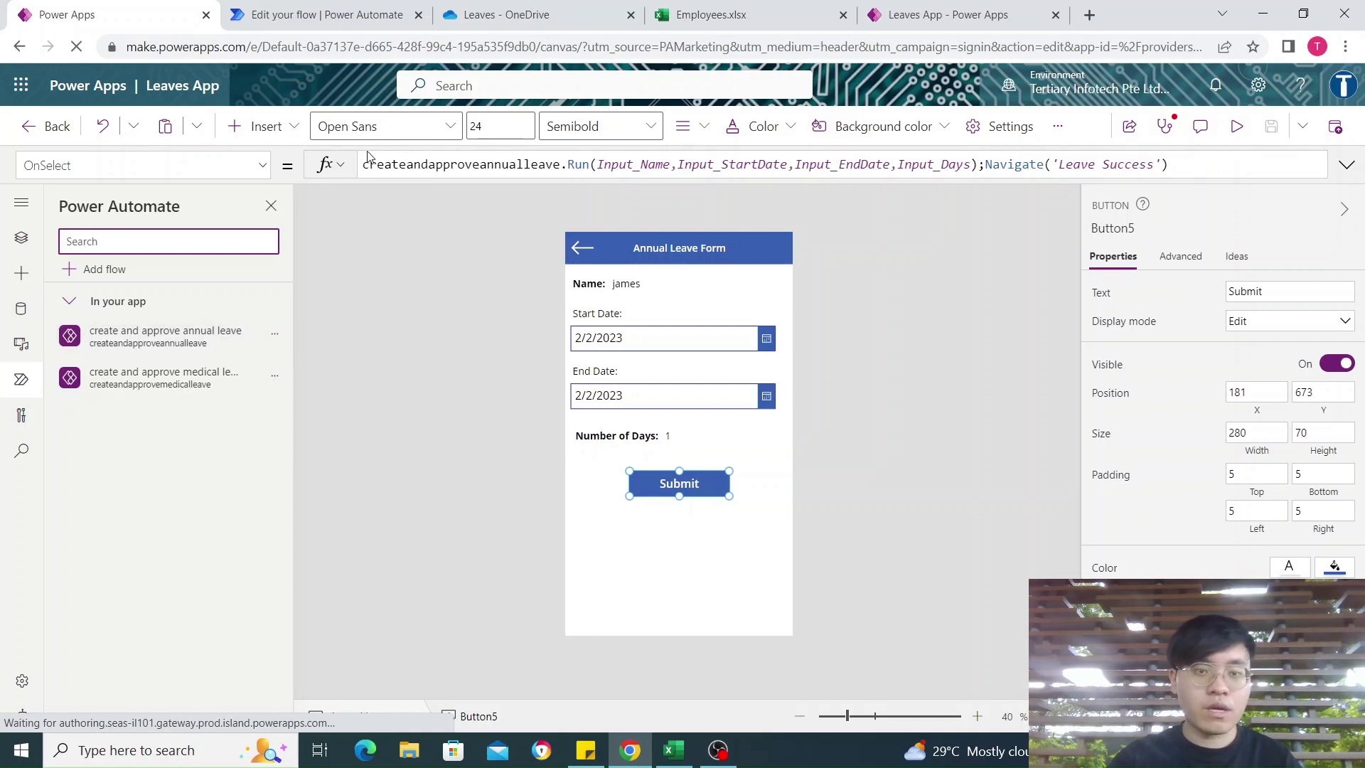
View the create and approve annual leave flow in Power Automate, and check which flows can be added to the app
{"action": "left_click", "coordinate": [277, 20]}
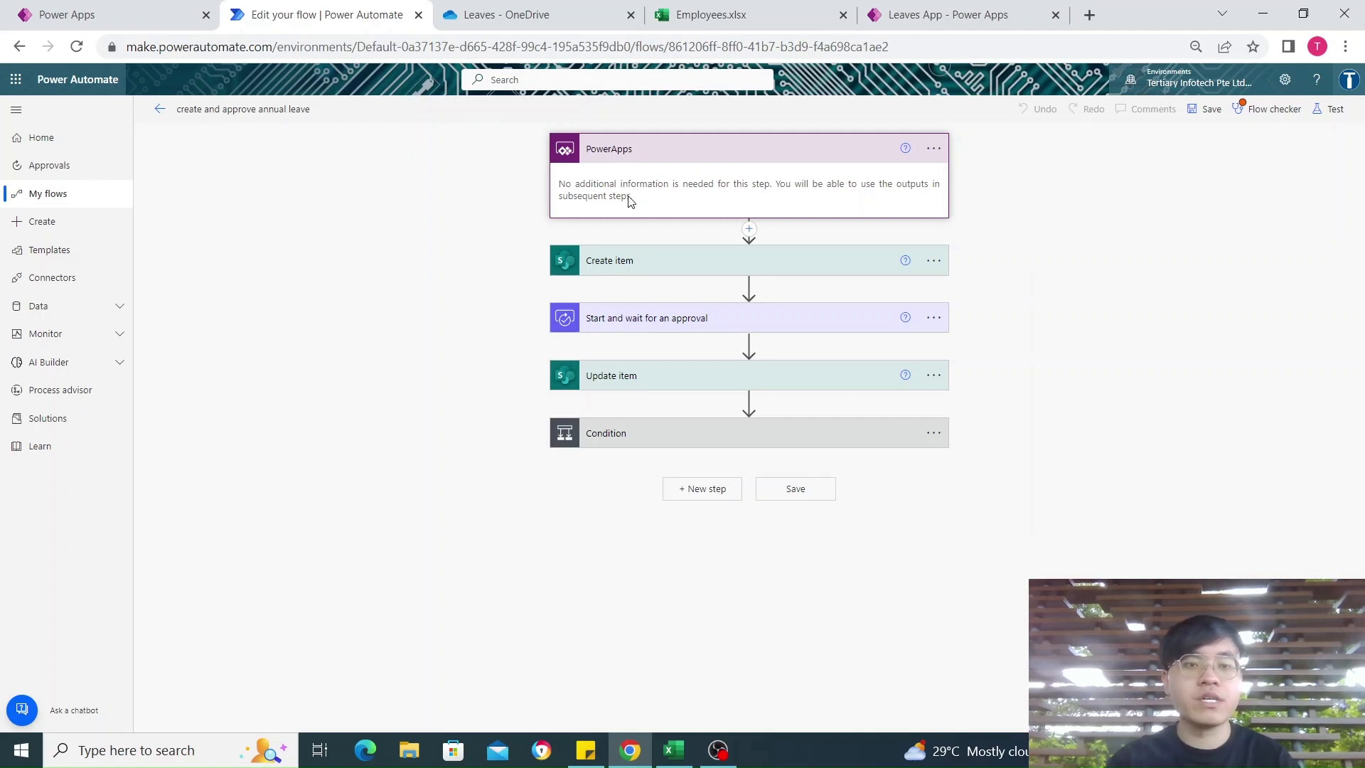
{"action": "left_click", "coordinate": [102, 22]}
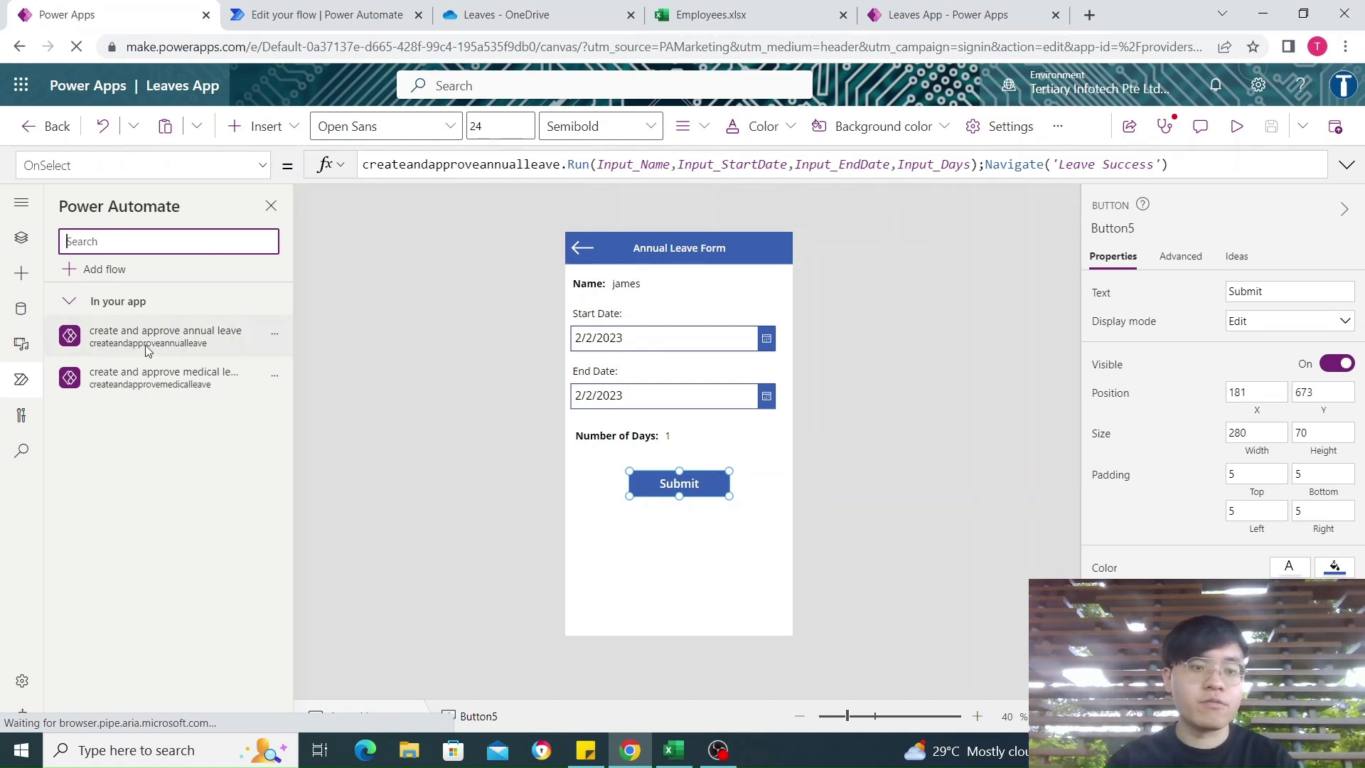
{"action": "left_click", "coordinate": [113, 274]}
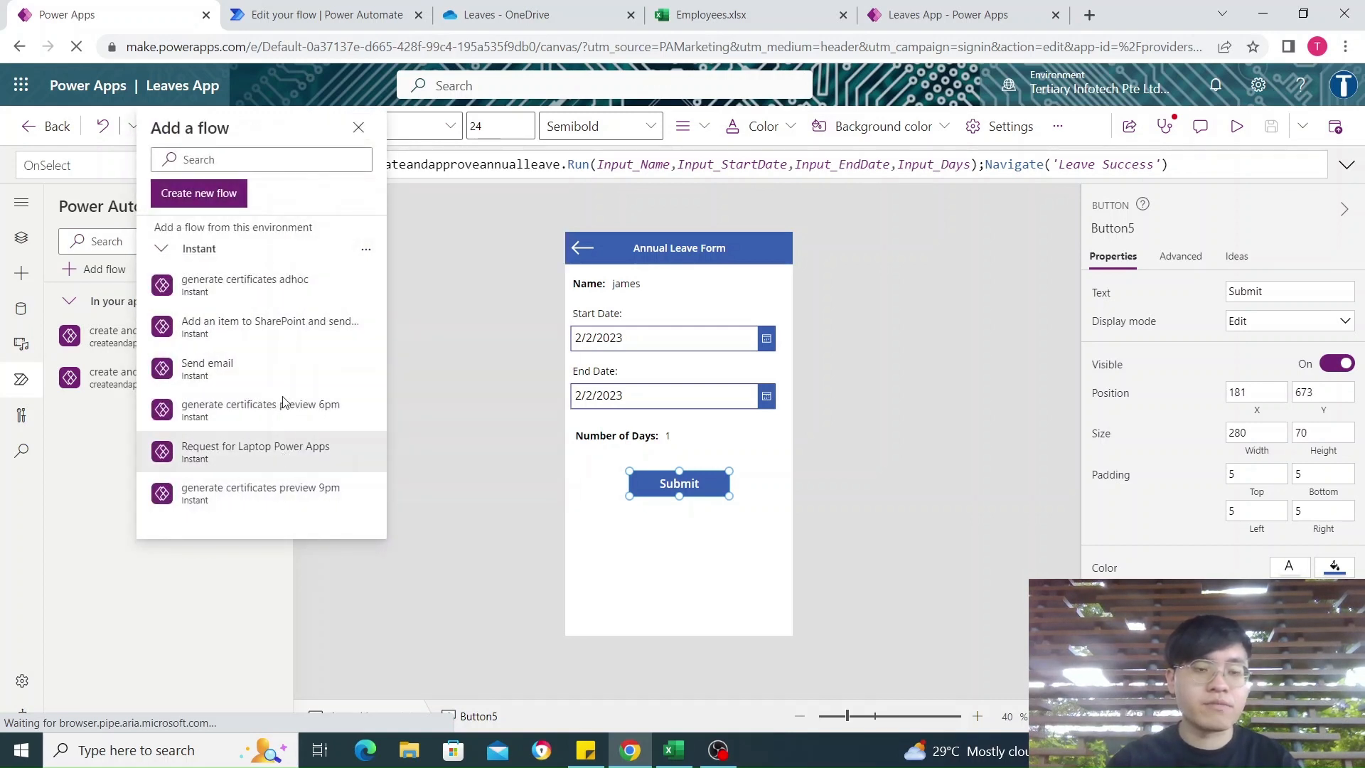
{"action": "left_click", "coordinate": [429, 365]}
Expand the annual leave flow's Create item action, and open the Annual Leaves list in a browser tab placed after the OneDrive tab
{"action": "left_click", "coordinate": [318, 7]}
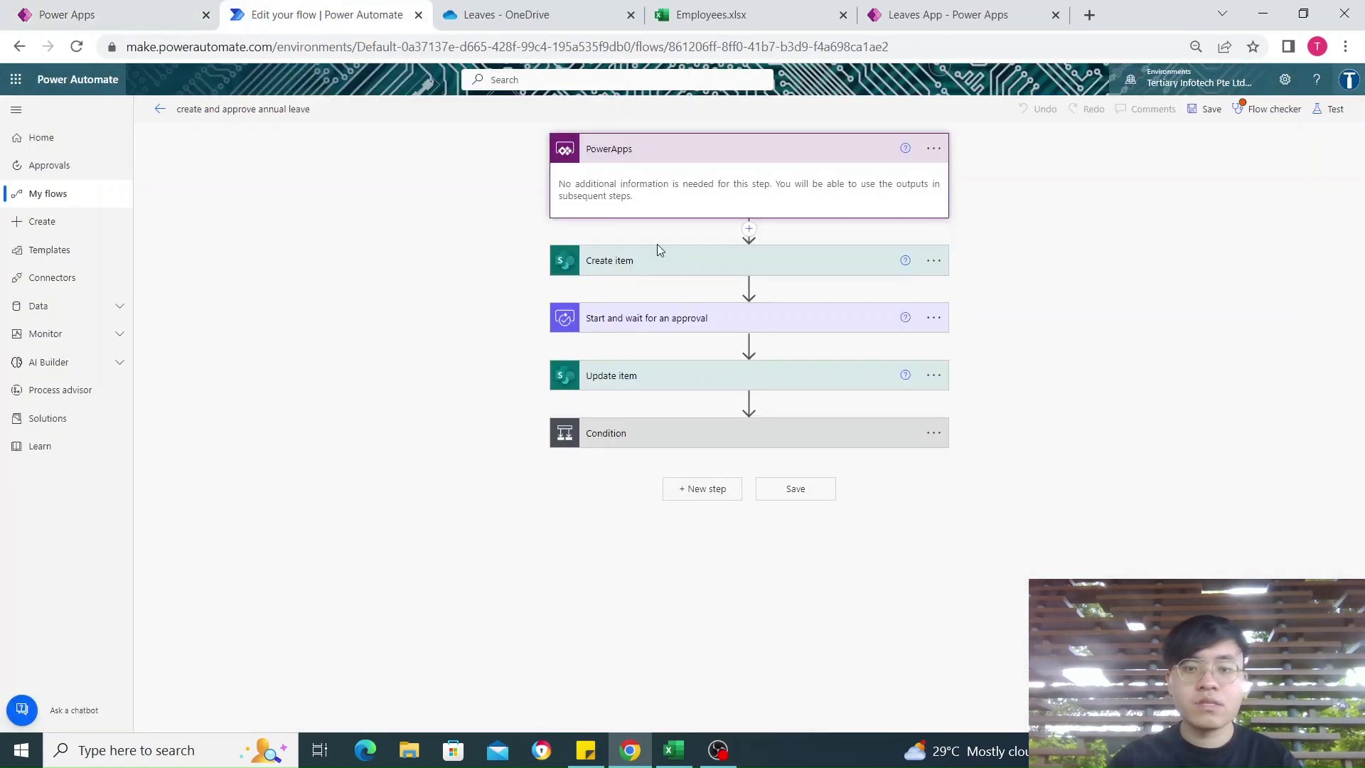
{"action": "left_click", "coordinate": [640, 263]}
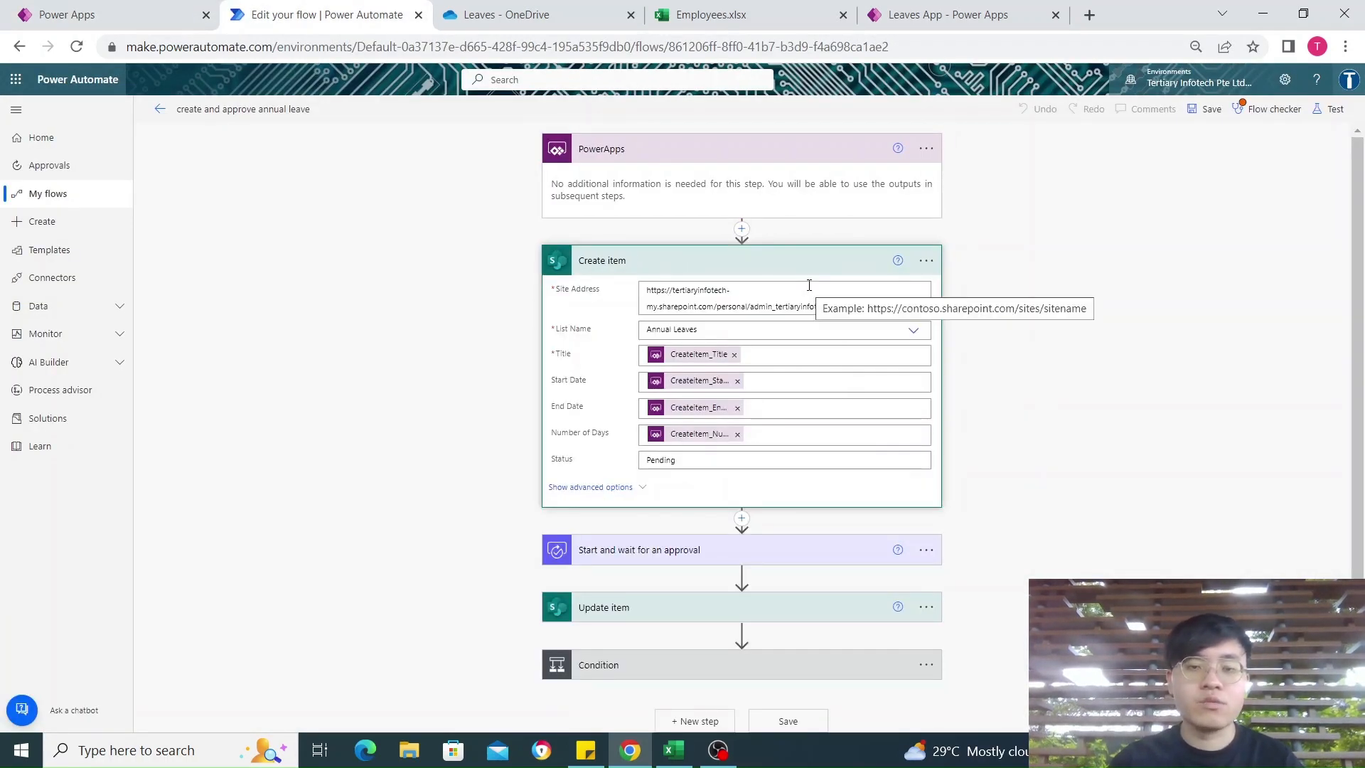
{"action": "left_click", "coordinate": [1090, 14]}
{"action": "type", "text": "lists"}
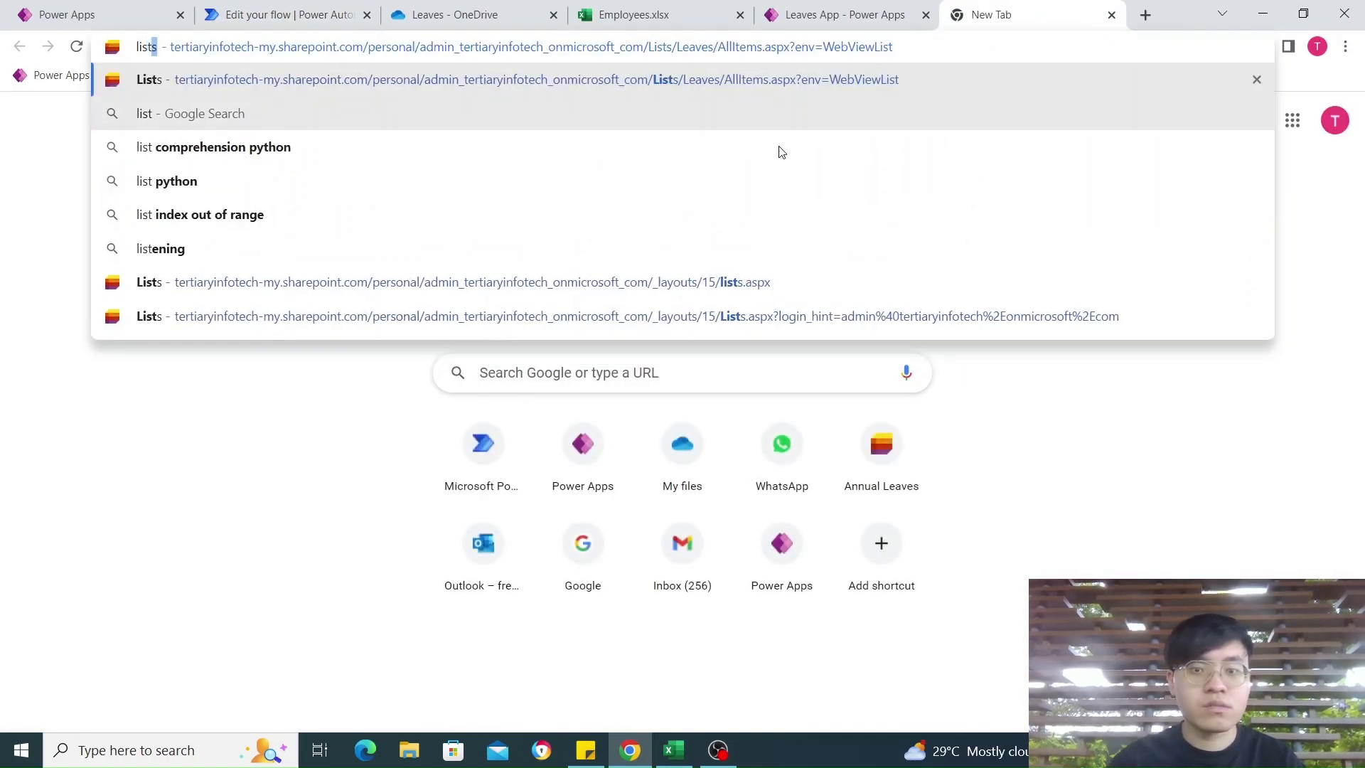
{"action": "left_click", "coordinate": [775, 80]}
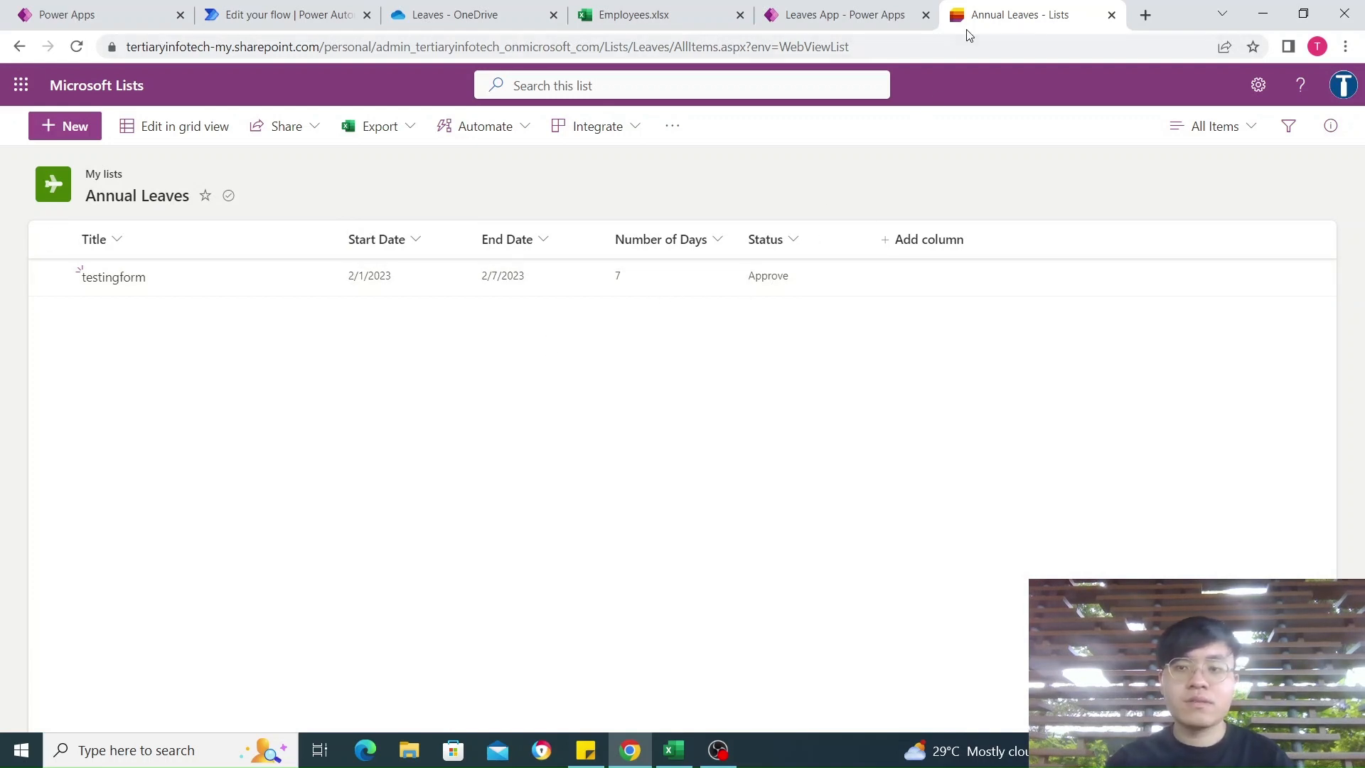
{"action": "left_click_drag", "start_coordinate": [992, 21], "coordinate": [526, 29]}
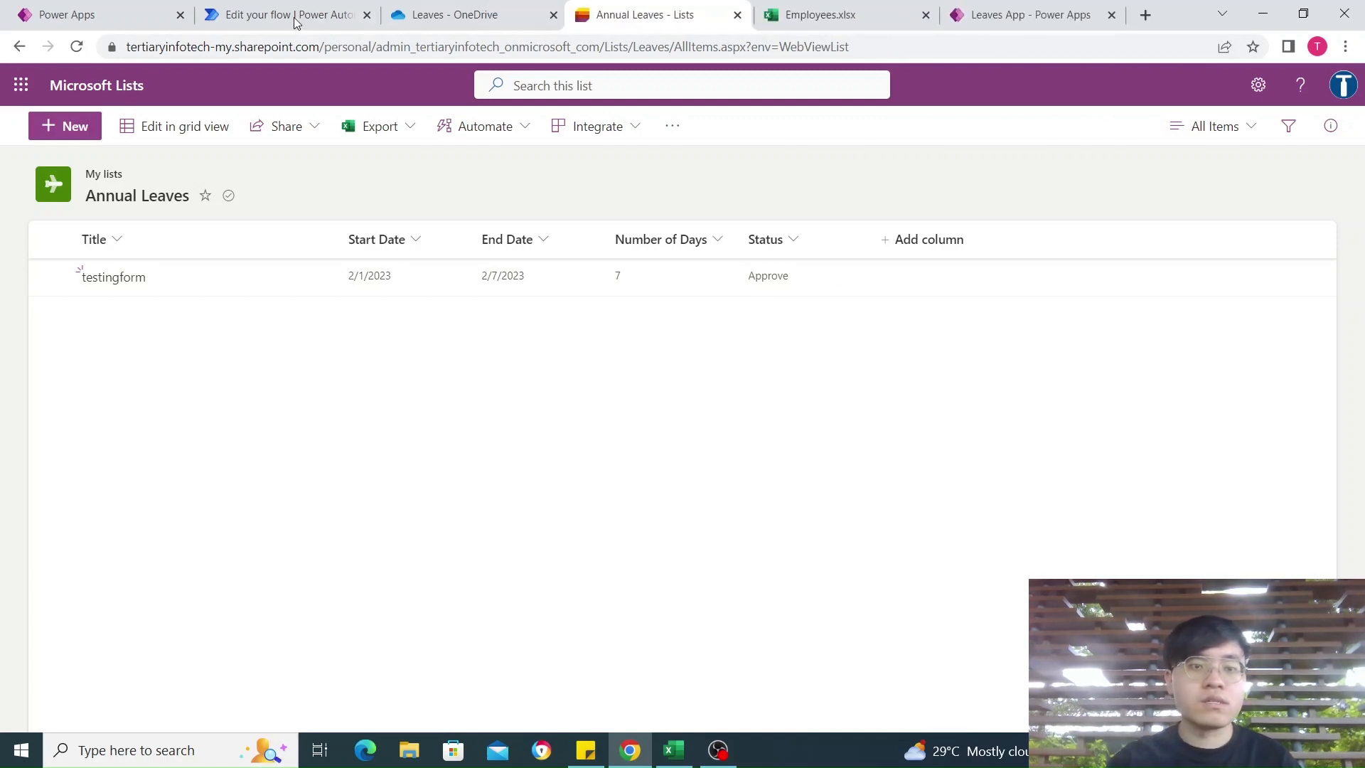
Show all PowerApps dynamic content available for the Title field of the flow's Create item action
{"action": "left_click", "coordinate": [297, 23]}
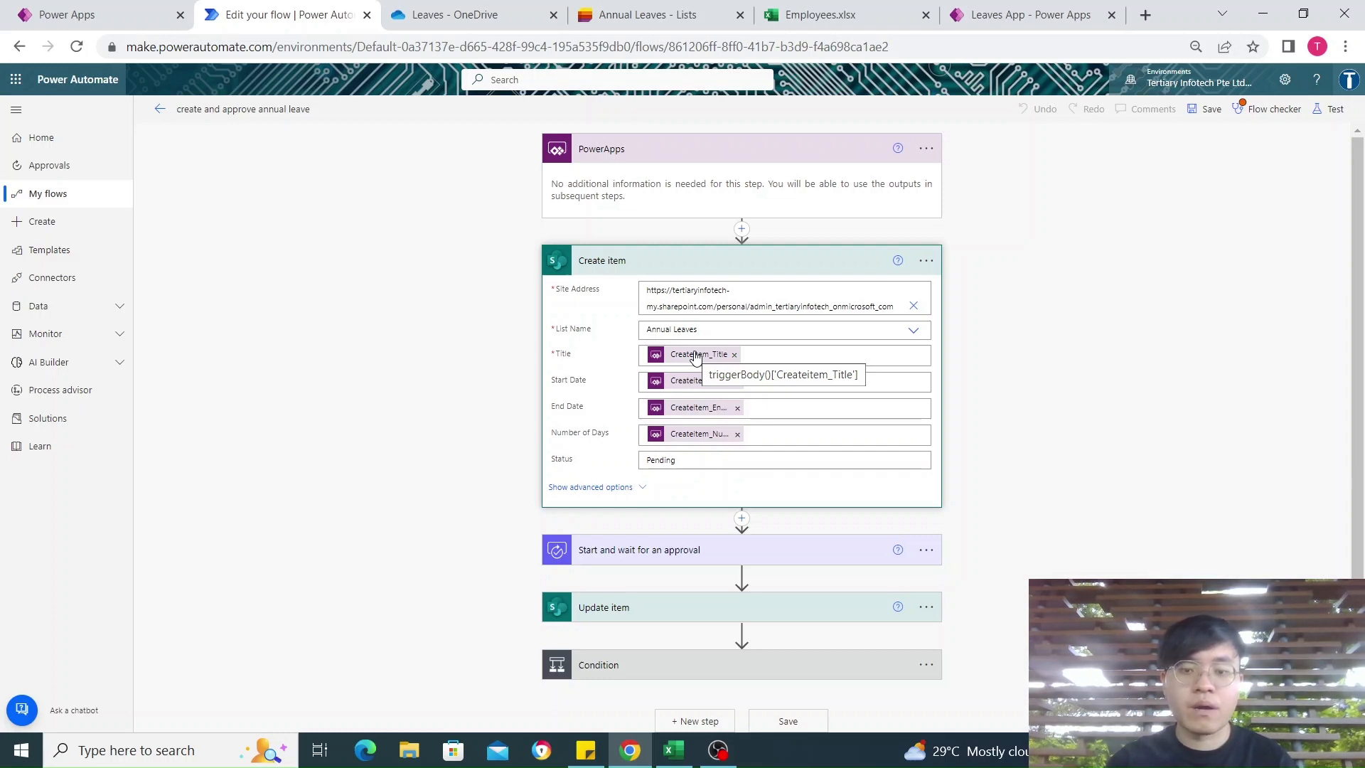
{"action": "left_click", "coordinate": [787, 349]}
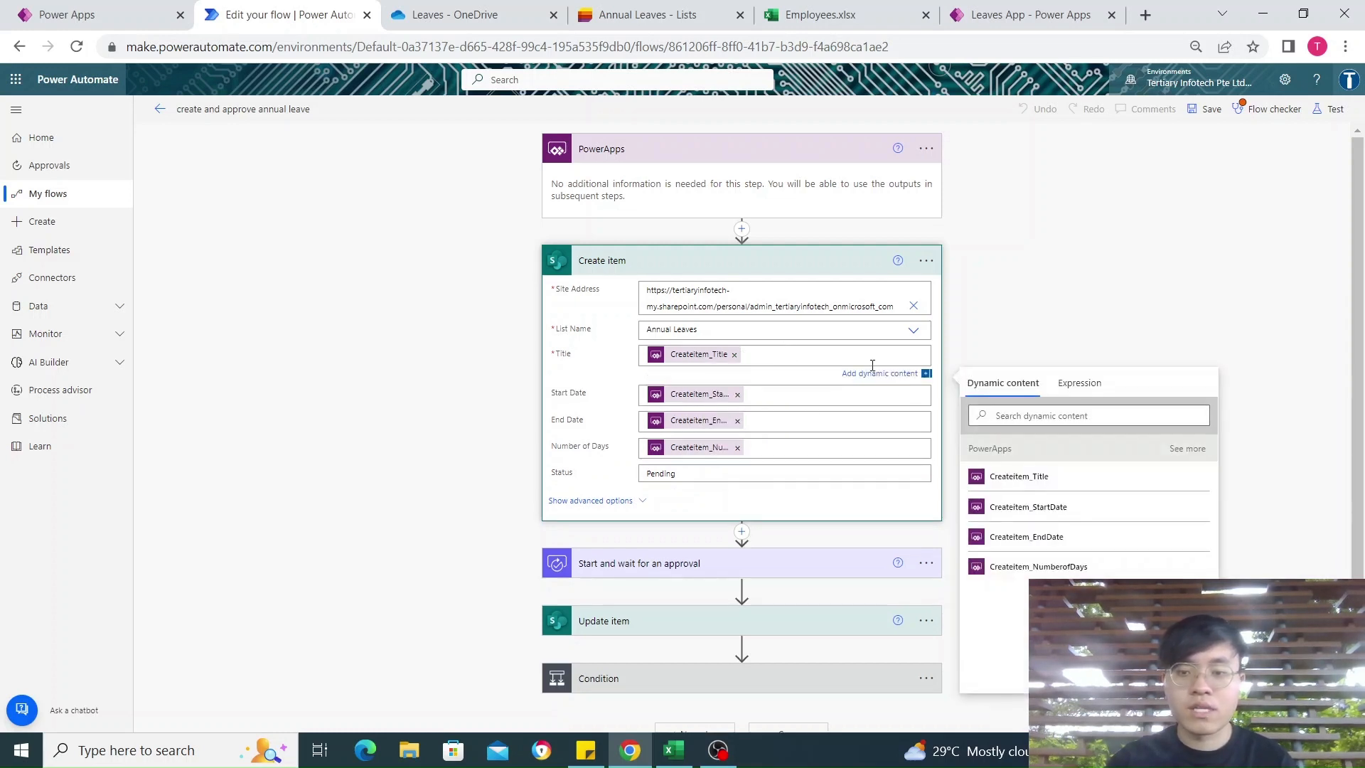
{"action": "left_click", "coordinate": [1186, 450]}
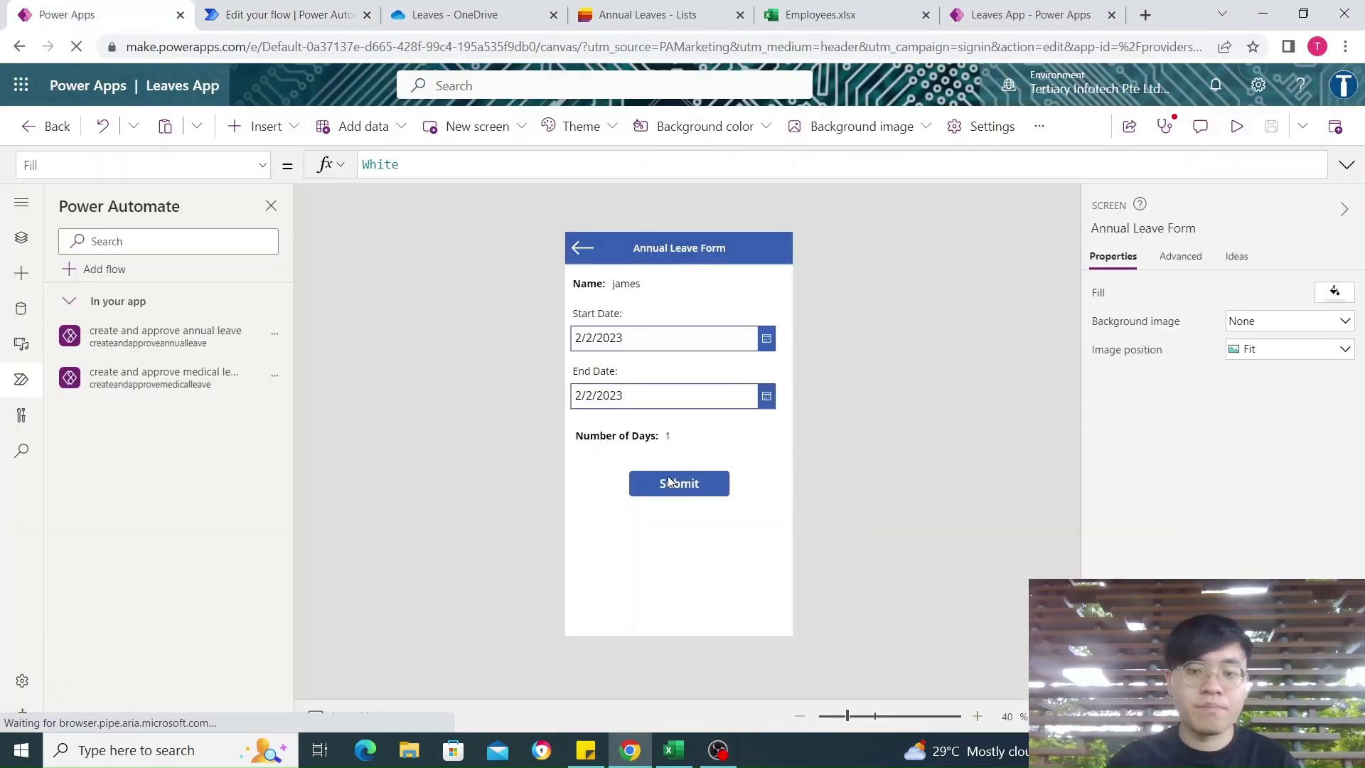
Inspect the Submit button's OnSelect formula in Power Apps, checking which Create item parameters the Run arguments correspond to
{"action": "left_click", "coordinate": [669, 483]}
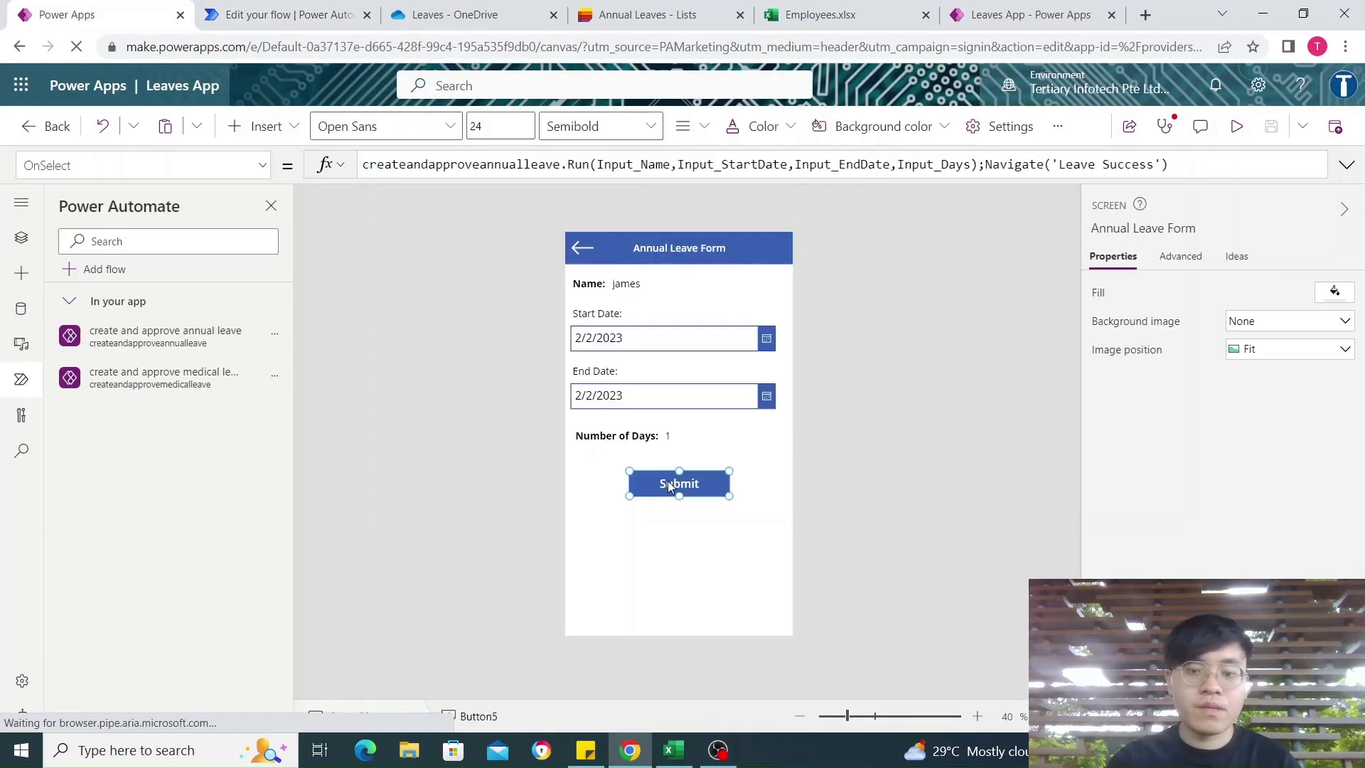
{"action": "left_click", "coordinate": [494, 160]}
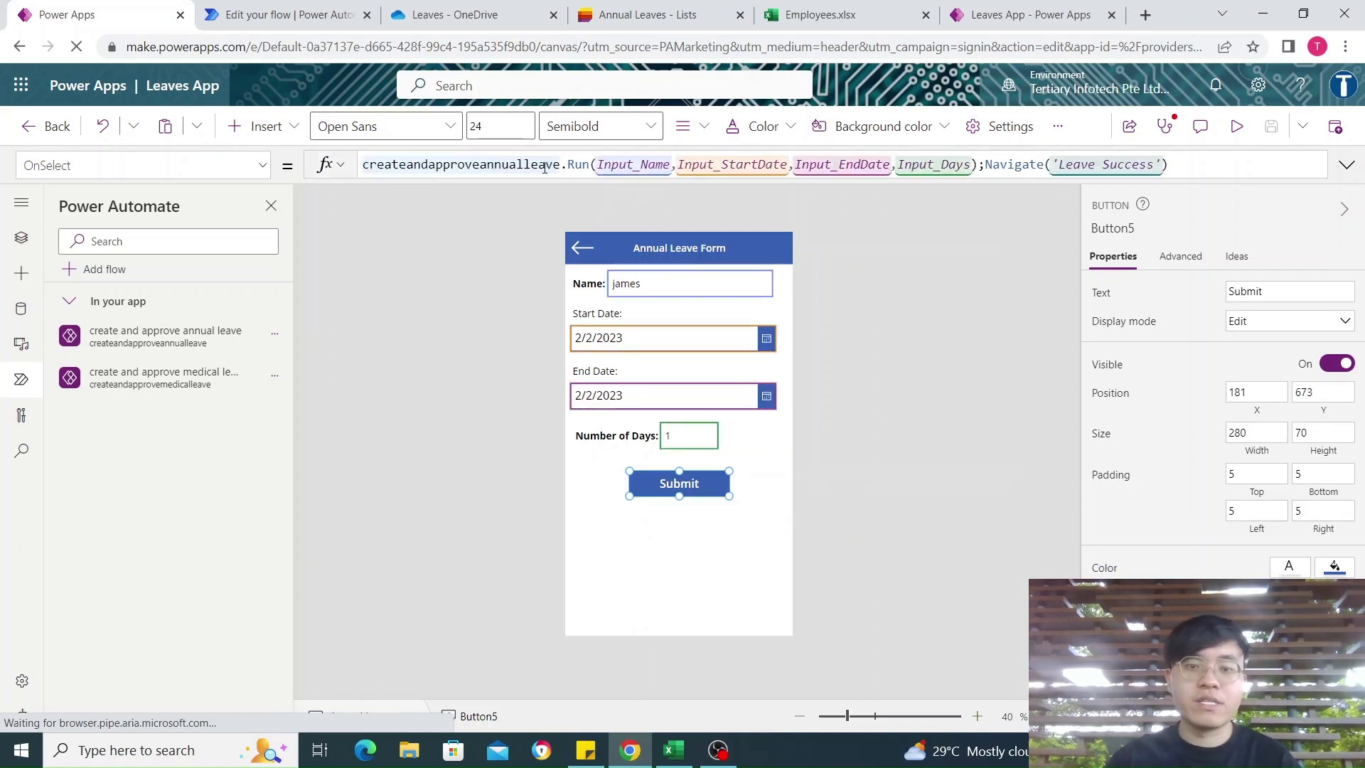
{"action": "left_click", "coordinate": [629, 163]}
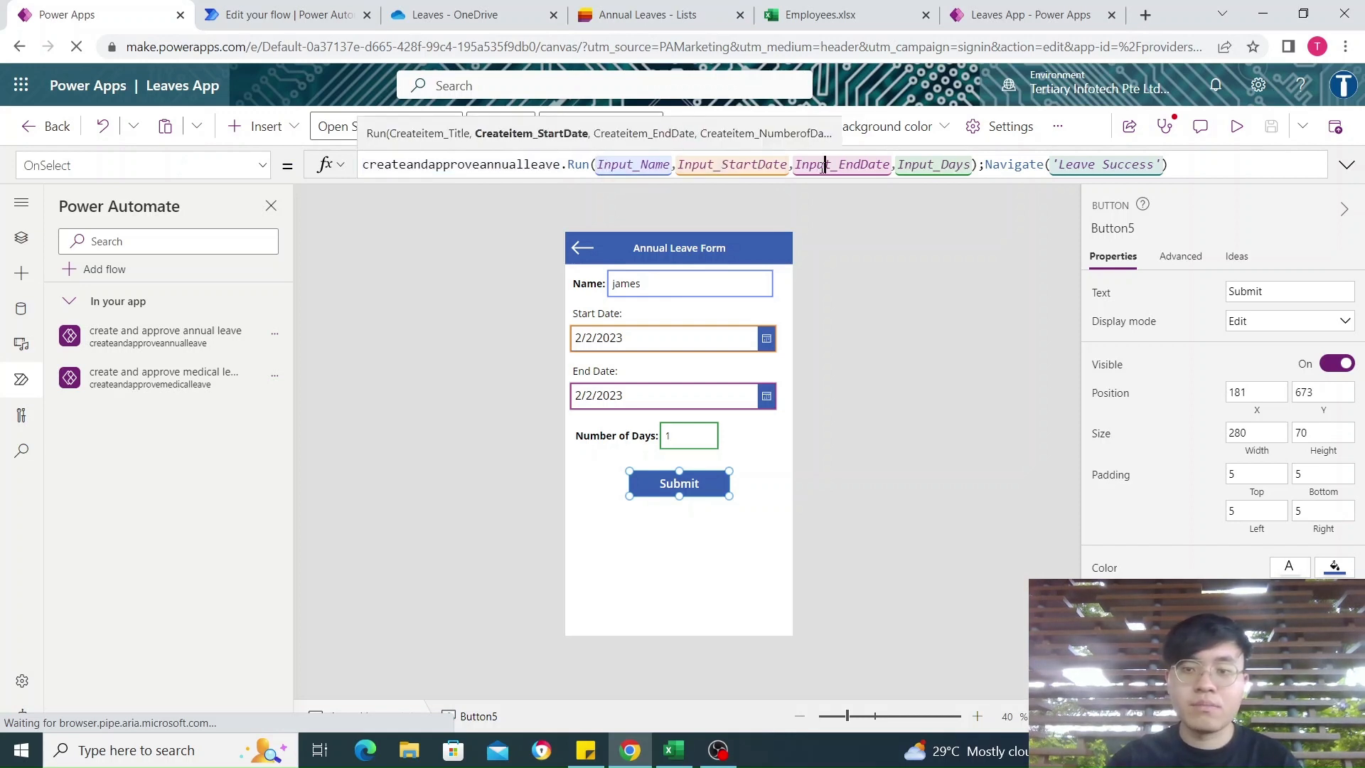
{"action": "left_click", "coordinate": [934, 166]}
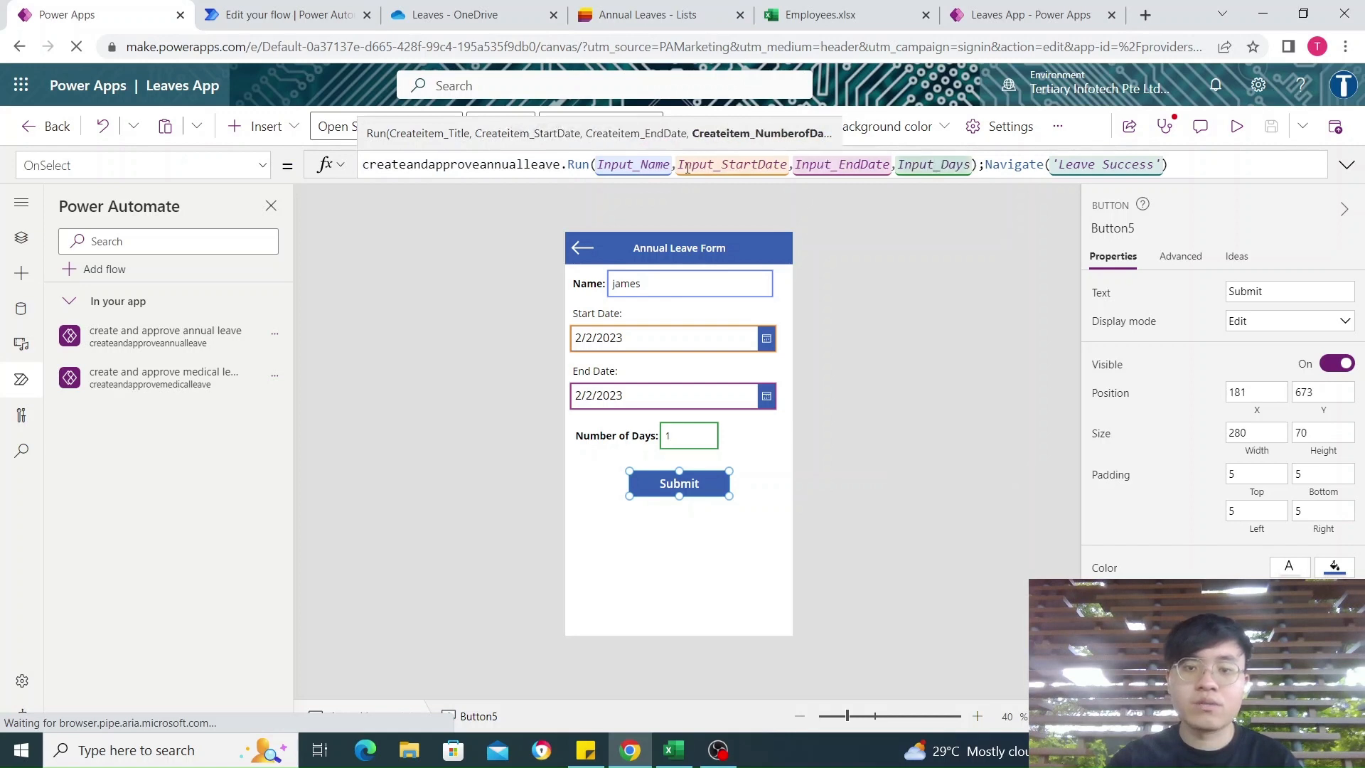
{"action": "left_click", "coordinate": [640, 165]}
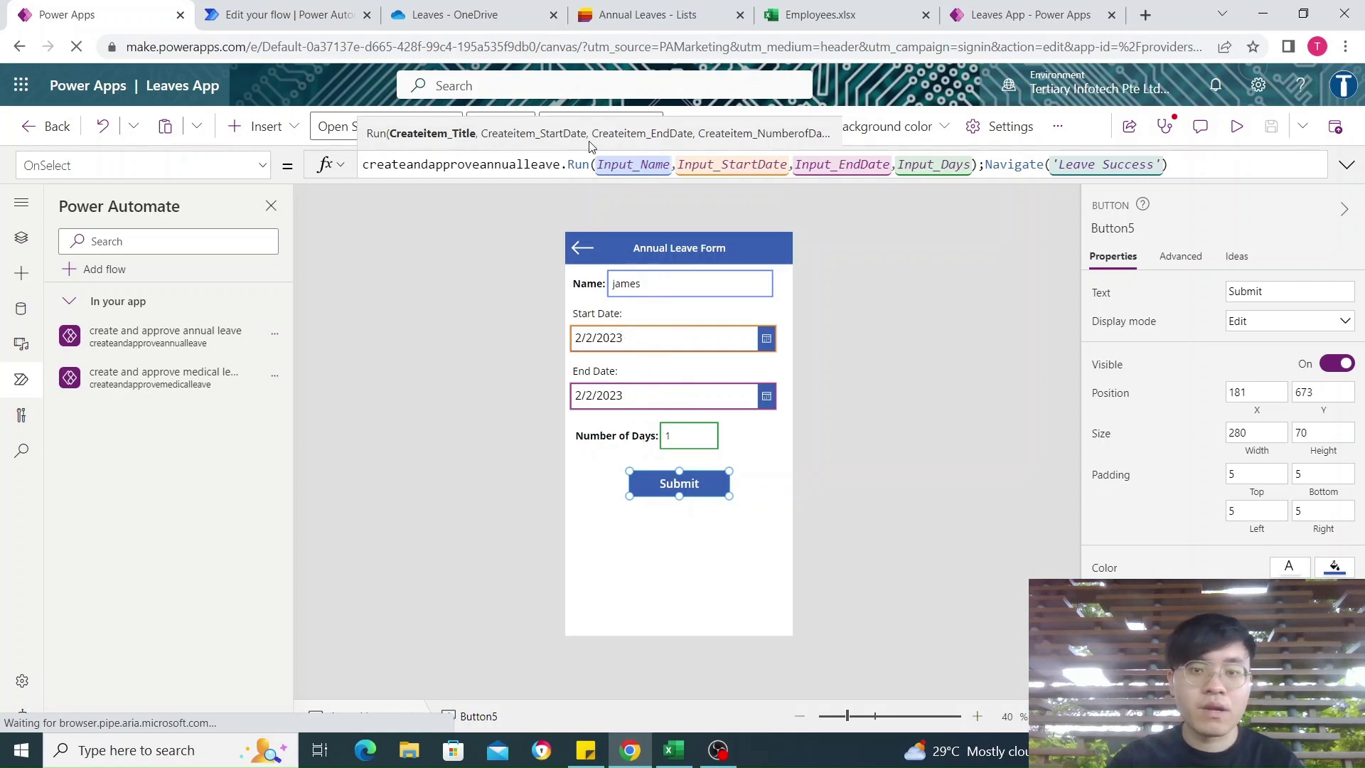
Return to the Power Automate flow and expand the Start and wait for an approval action to review its settings
{"action": "left_click", "coordinate": [270, 15]}
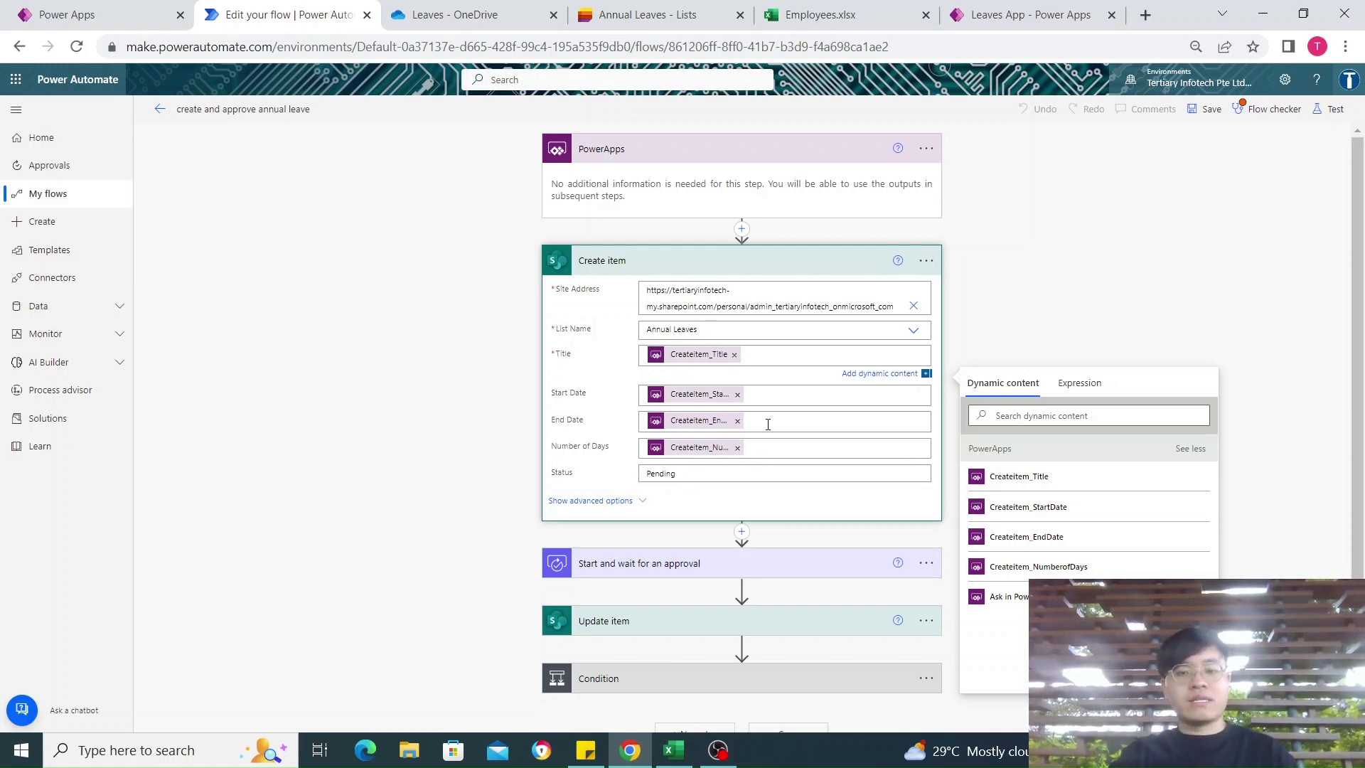
{"action": "scroll", "coordinate": [768, 424], "scroll_direction": "down", "scroll_amount": 1}
{"action": "left_click", "coordinate": [720, 526]}
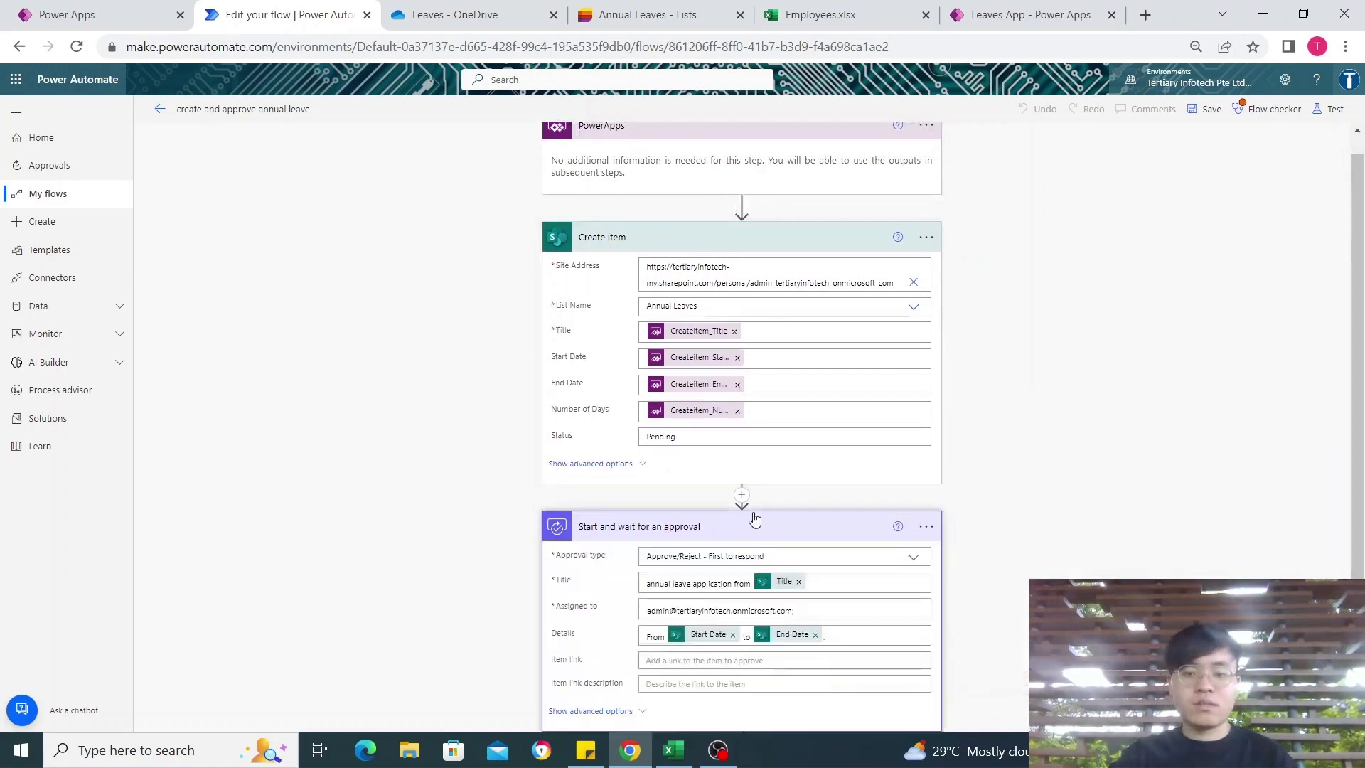
{"action": "scroll", "coordinate": [801, 465], "scroll_direction": "down", "scroll_amount": 3}
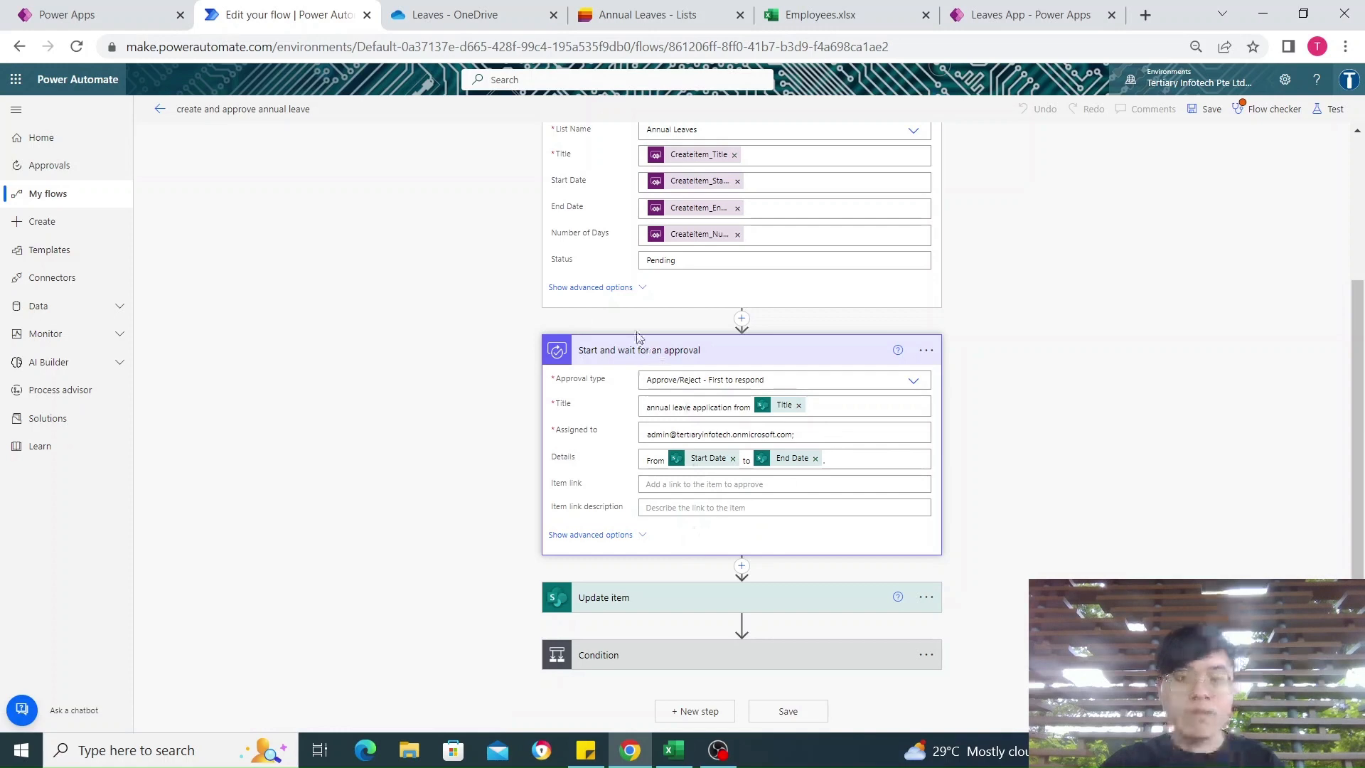
Expand the Update item action and compare its Id, Title and Status fields with the approval action and the Annual Leaves list
{"action": "left_click", "coordinate": [663, 599]}
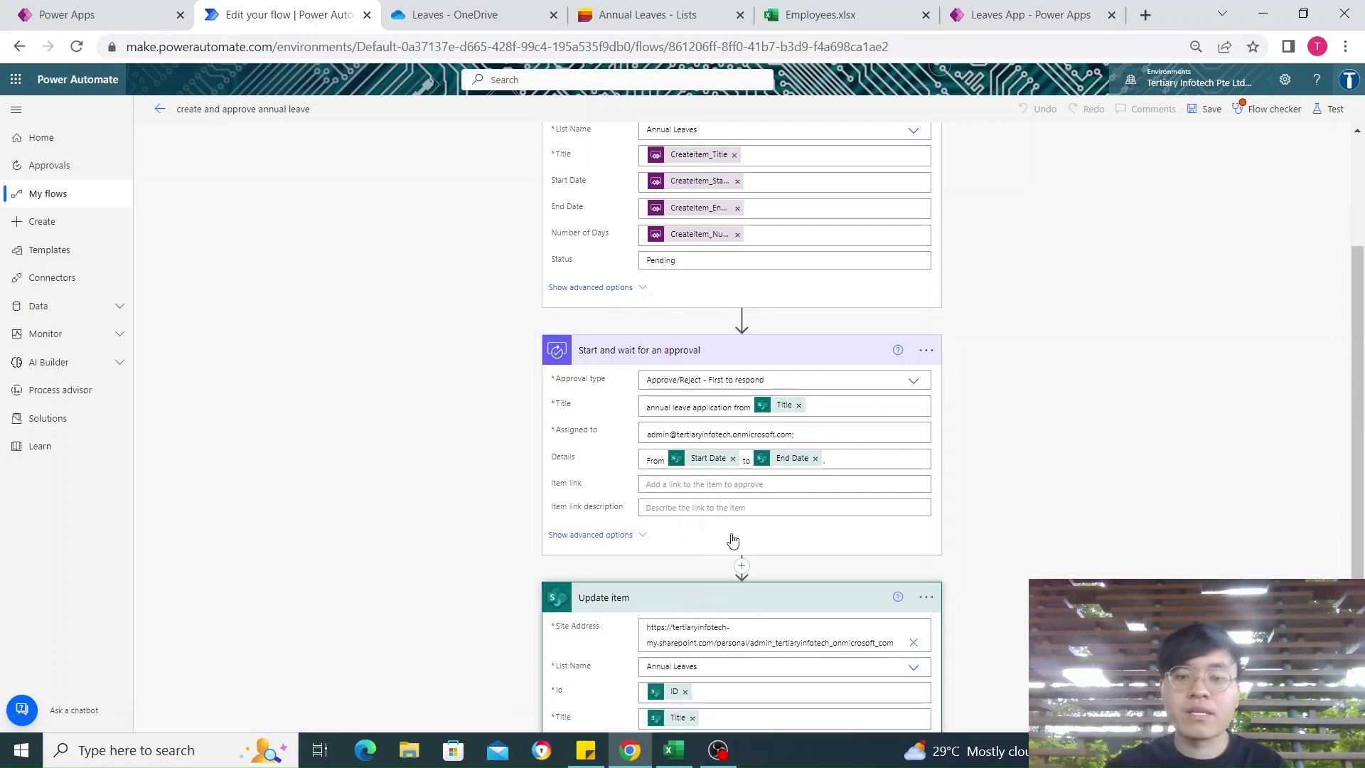
{"action": "scroll", "coordinate": [733, 541], "scroll_direction": "down", "scroll_amount": 3}
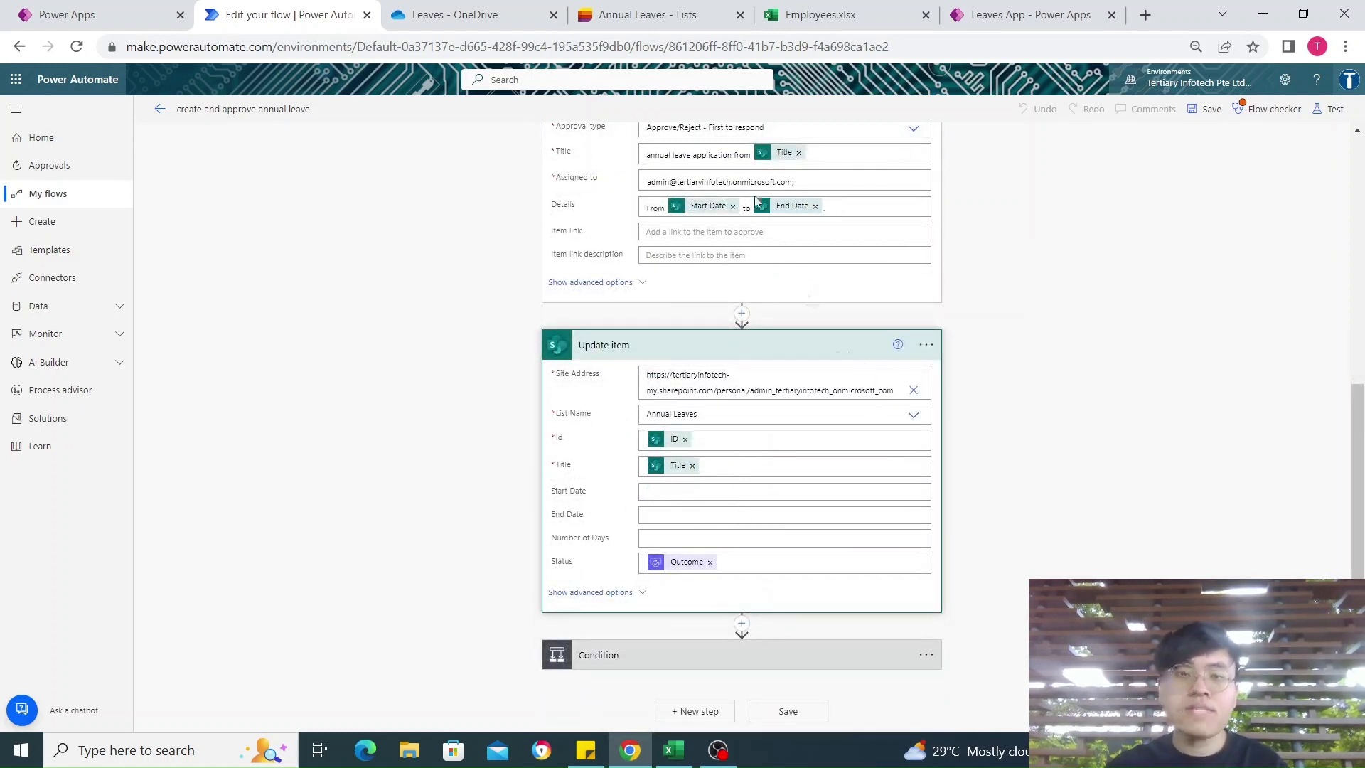
{"action": "left_click", "coordinate": [672, 17]}
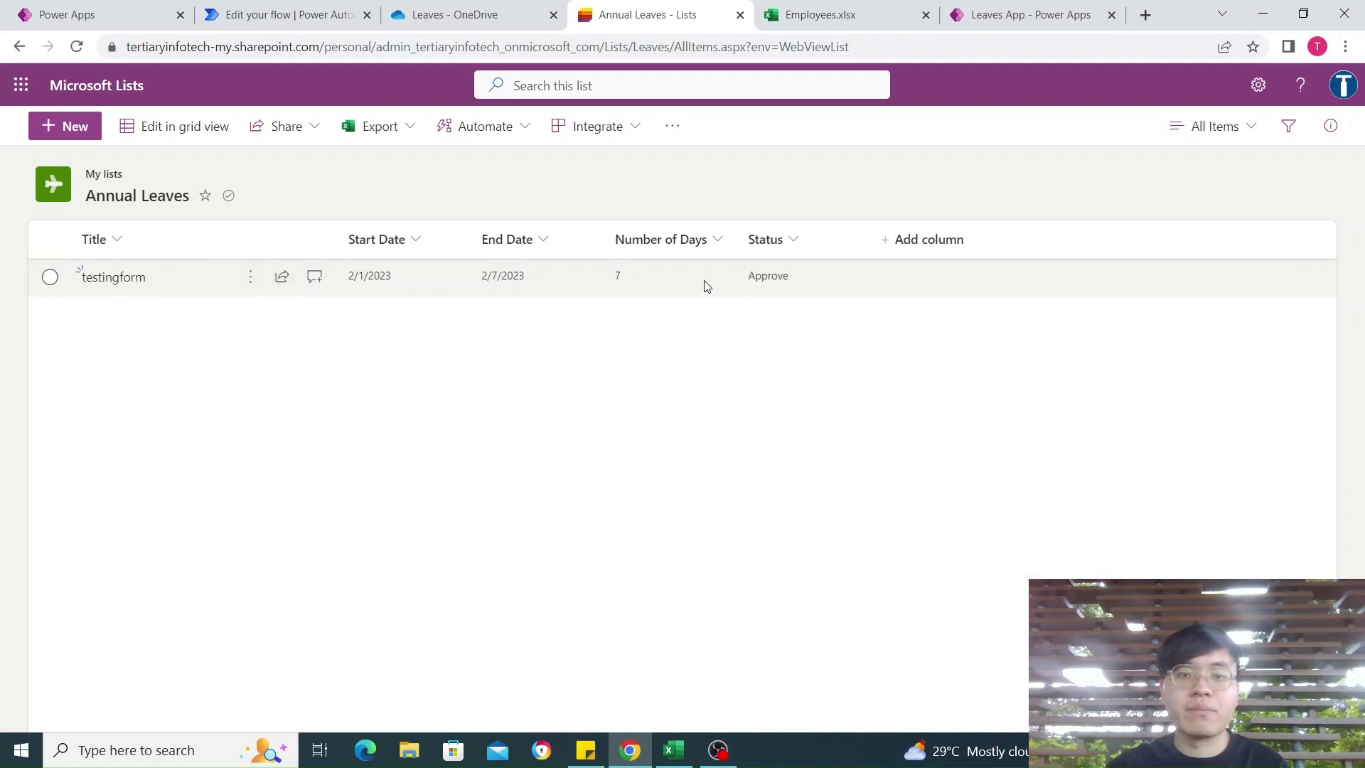
{"action": "left_click", "coordinate": [419, 14]}
{"action": "left_click", "coordinate": [269, 16]}
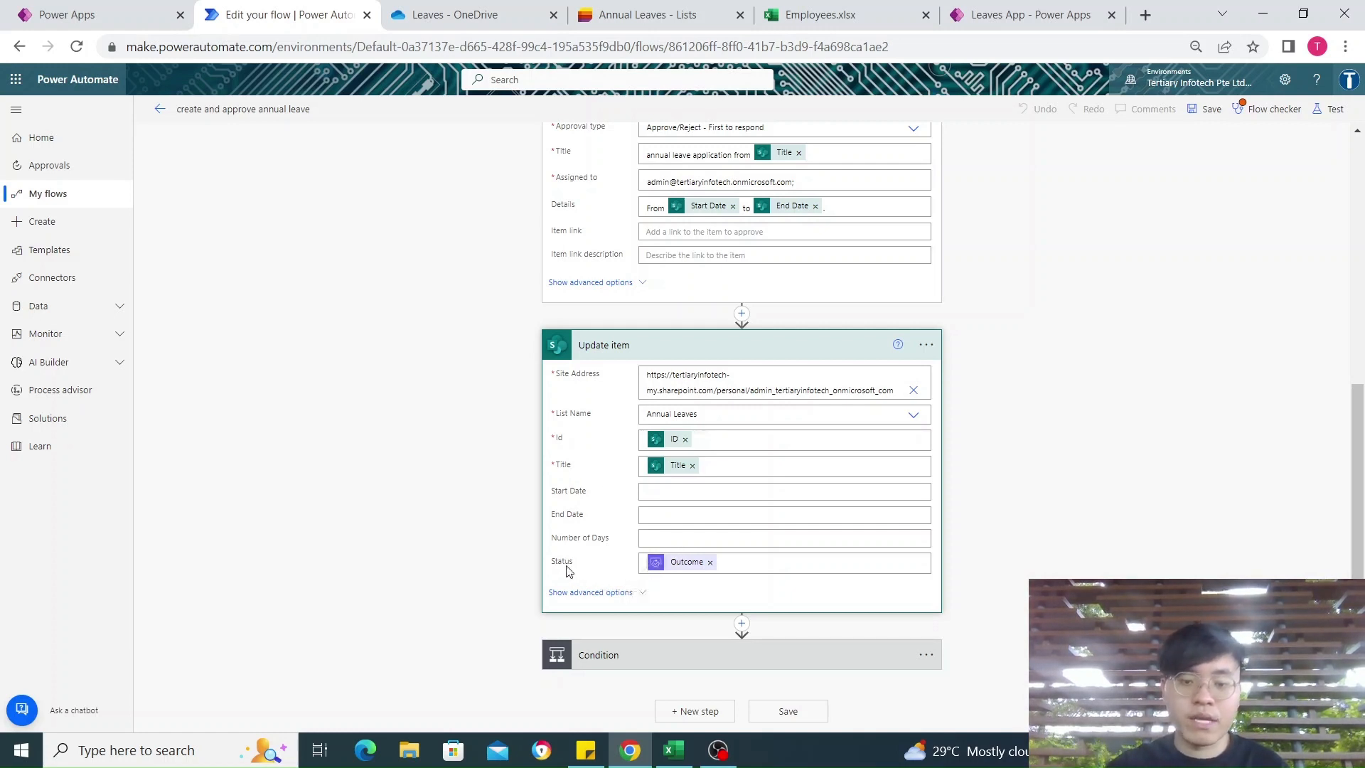
{"action": "scroll", "coordinate": [669, 573], "scroll_direction": "up", "scroll_amount": 4}
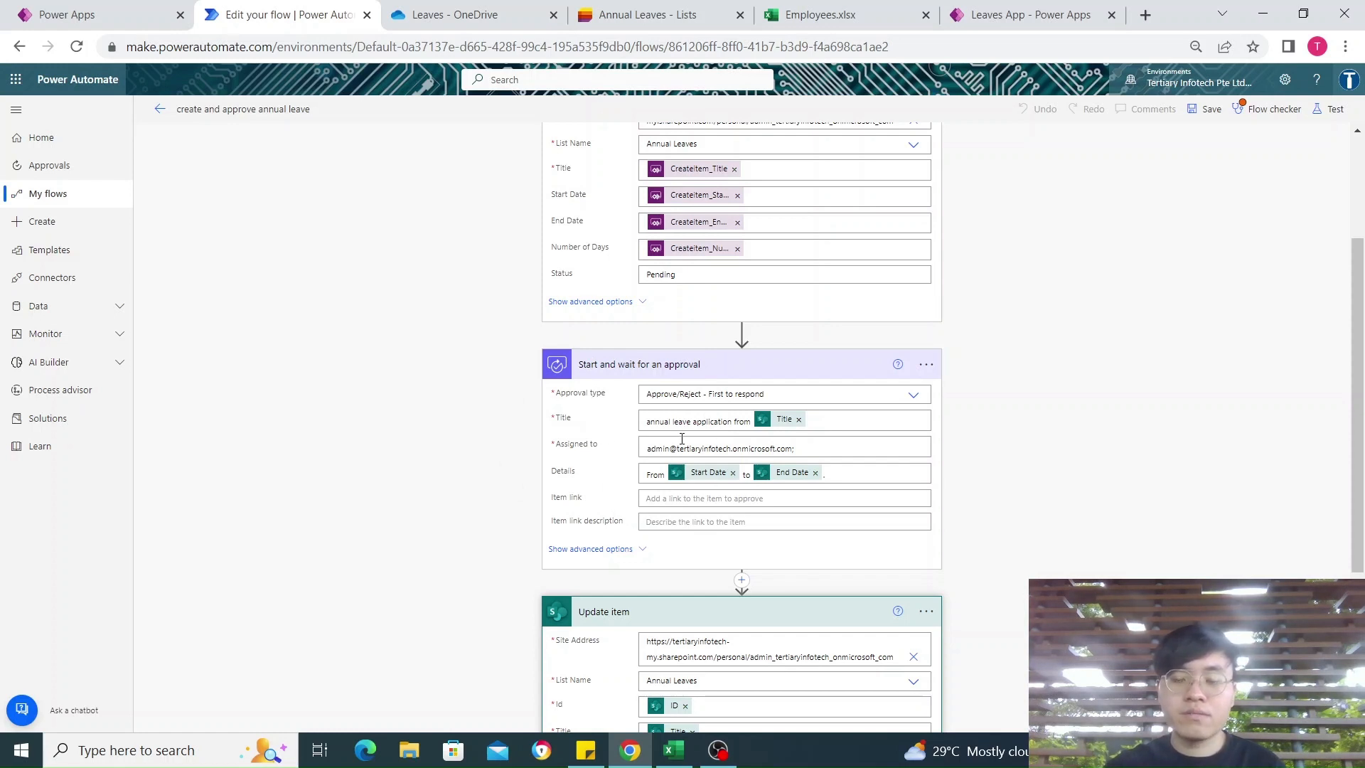
{"action": "scroll", "coordinate": [682, 439], "scroll_direction": "down", "scroll_amount": 4}
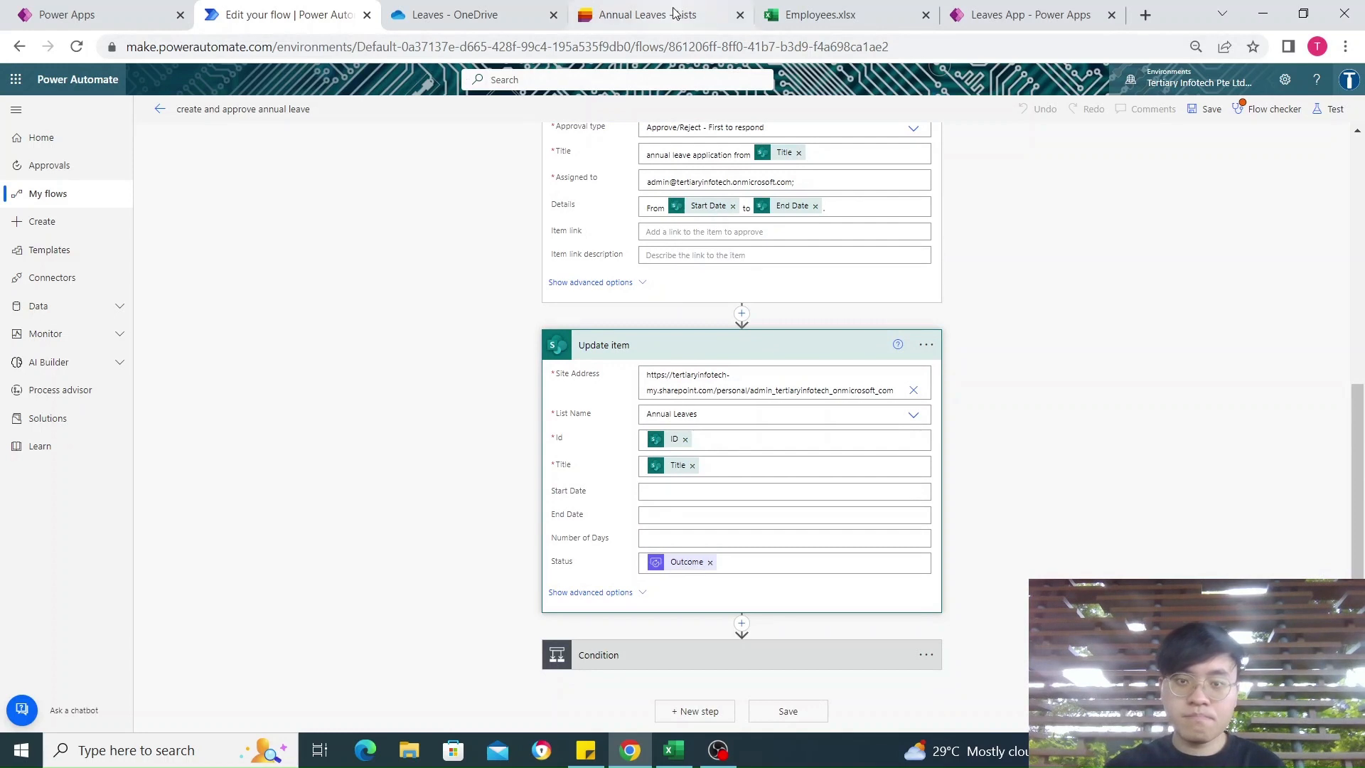
{"action": "left_click", "coordinate": [619, 15]}
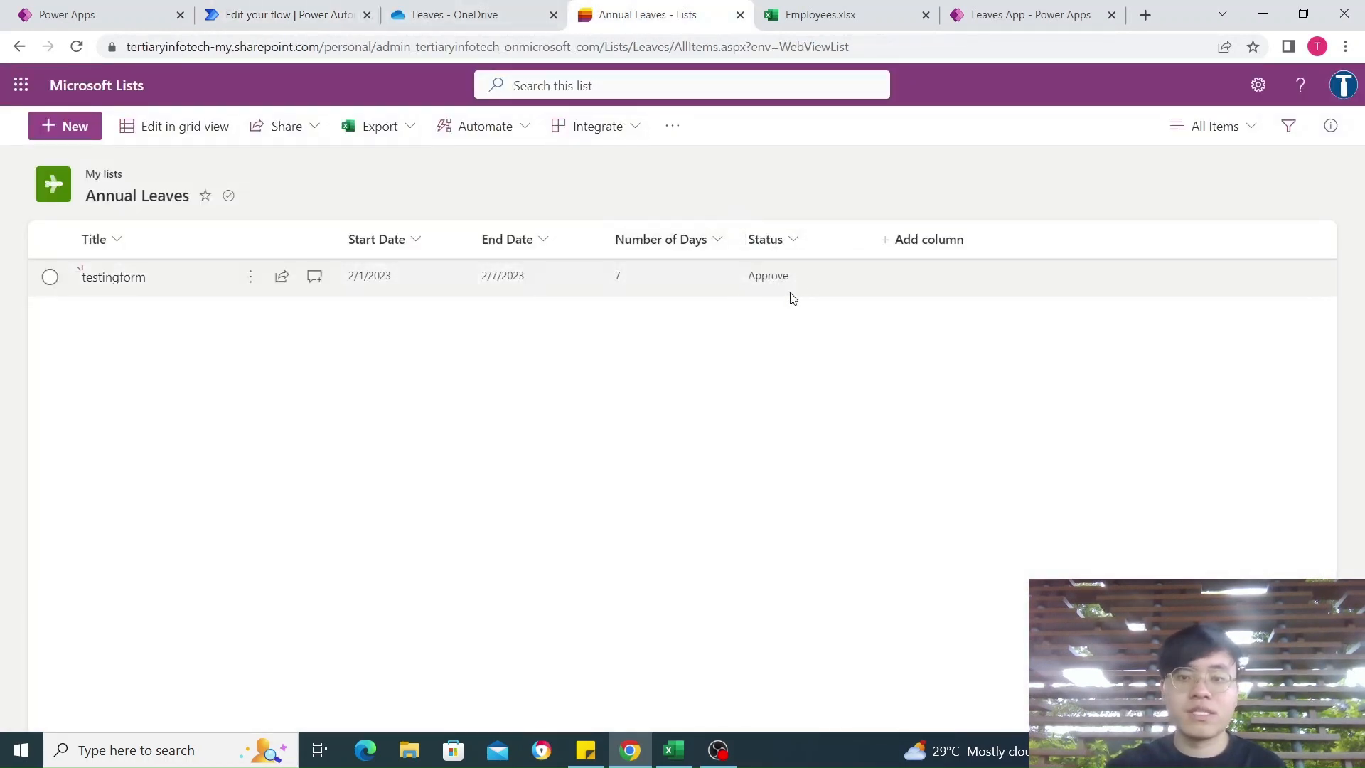
Expand the flow's Condition action and review its Outcome rule, its branches and the preceding approval and update actions
{"action": "left_click", "coordinate": [296, 13]}
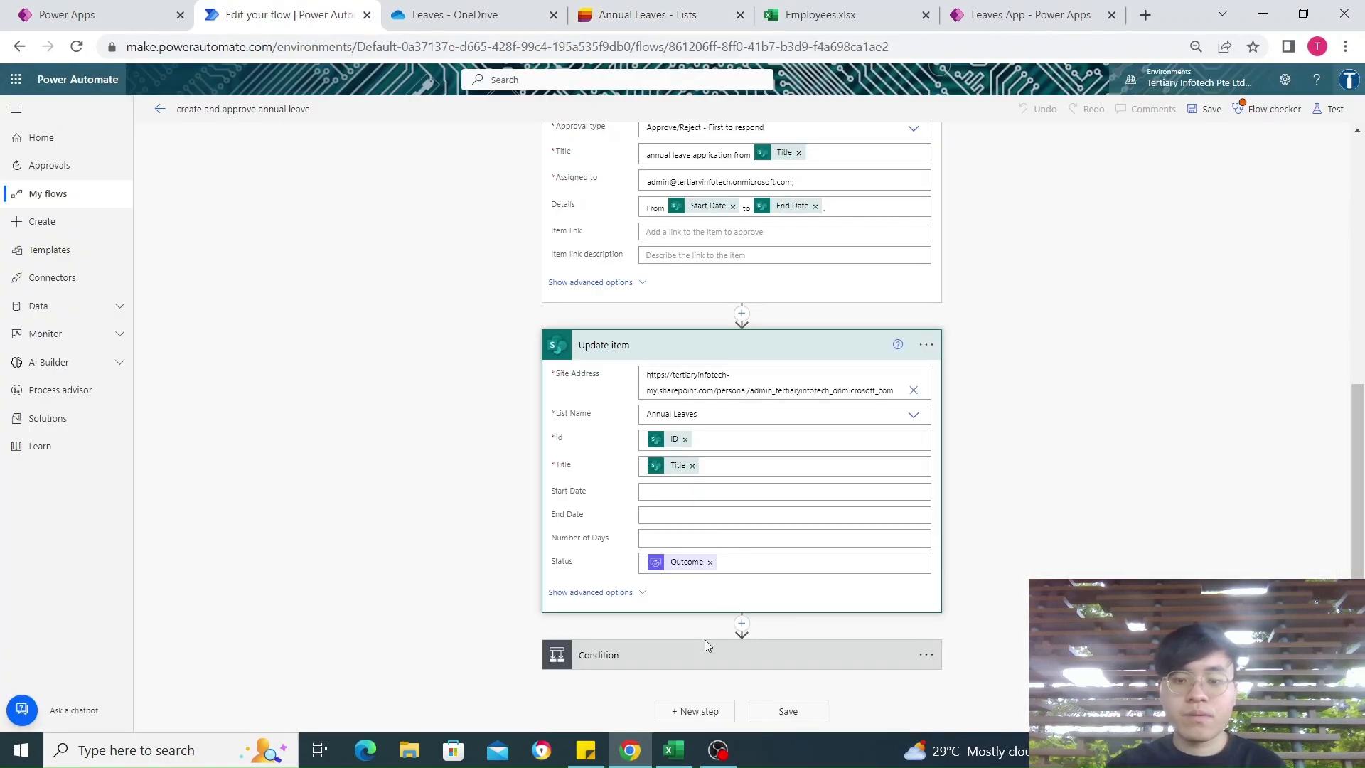
{"action": "left_click", "coordinate": [689, 662]}
{"action": "scroll", "coordinate": [740, 562], "scroll_direction": "down", "scroll_amount": 5}
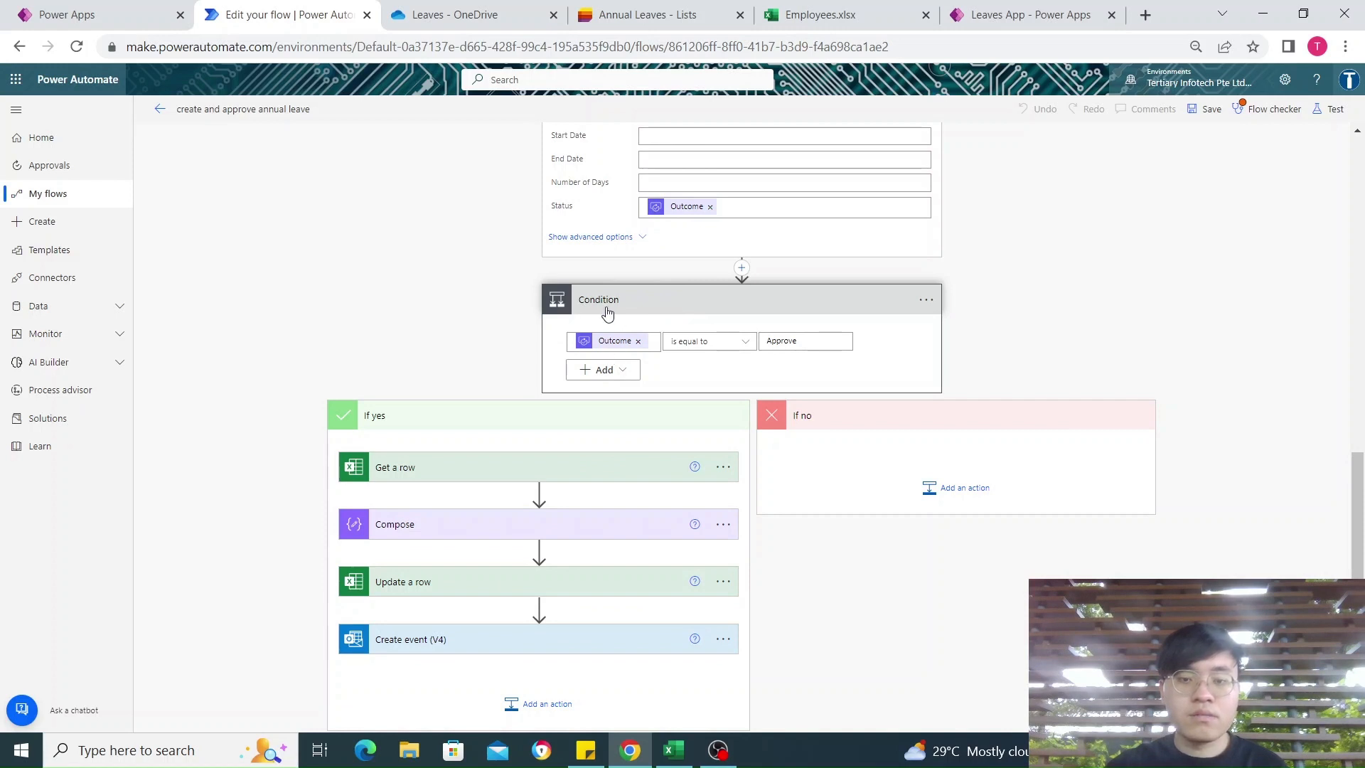
{"action": "scroll", "coordinate": [608, 313], "scroll_direction": "up", "scroll_amount": 1}
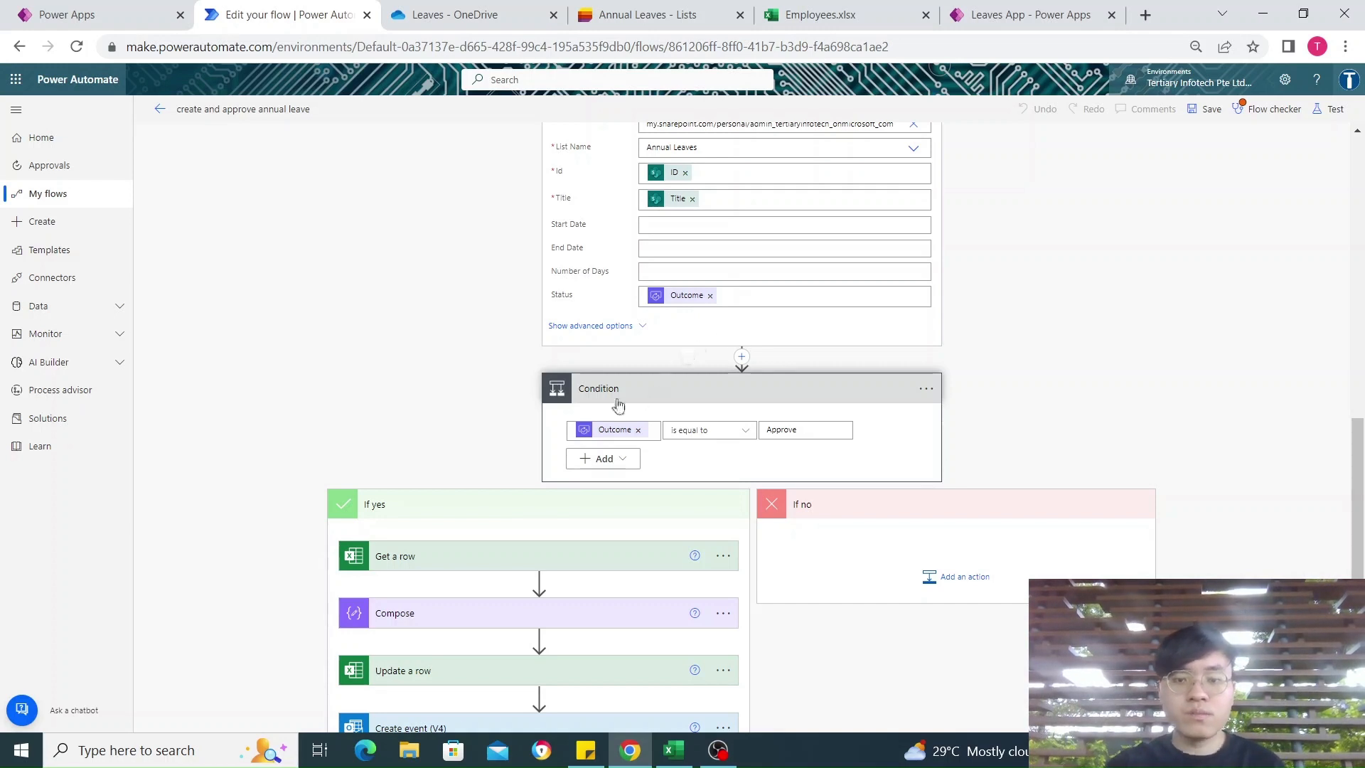
{"action": "scroll", "coordinate": [661, 403], "scroll_direction": "down", "scroll_amount": 1}
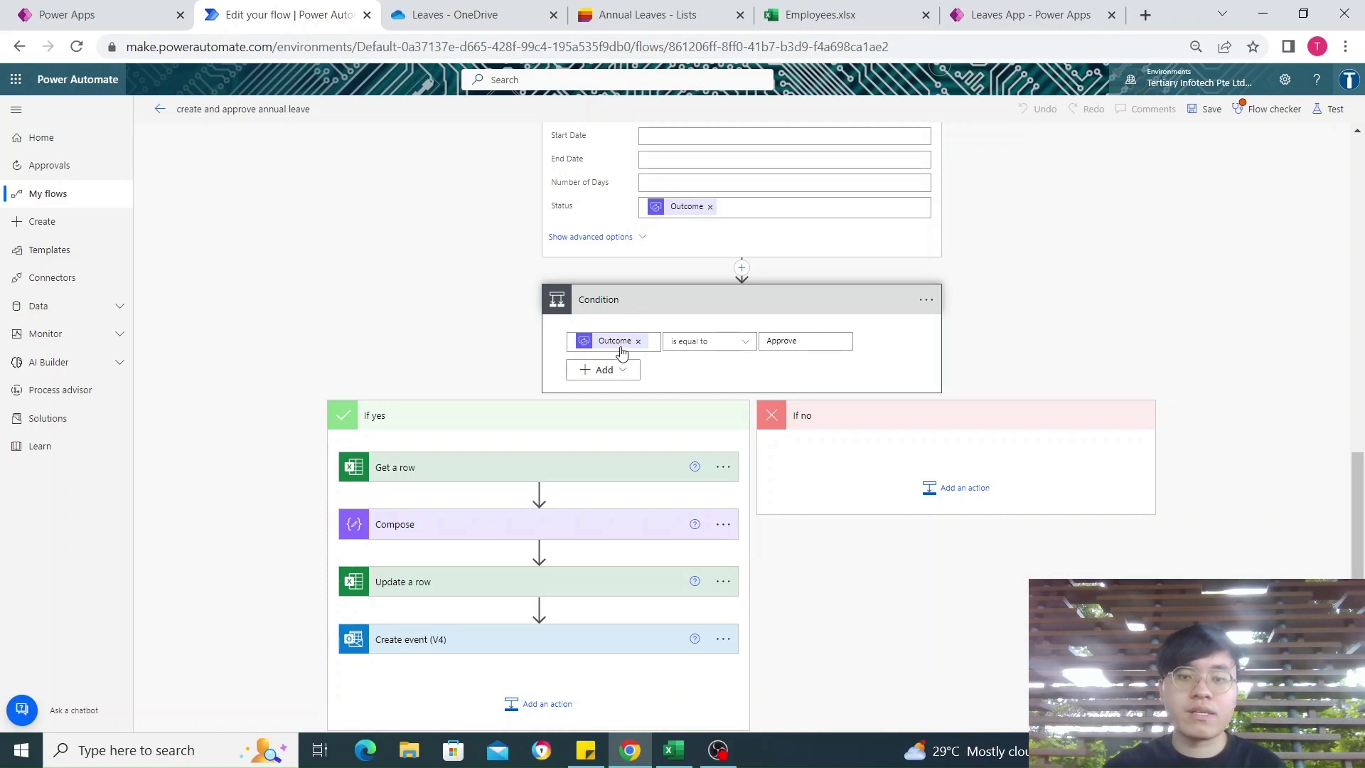
{"action": "scroll", "coordinate": [643, 299], "scroll_direction": "up", "scroll_amount": 3}
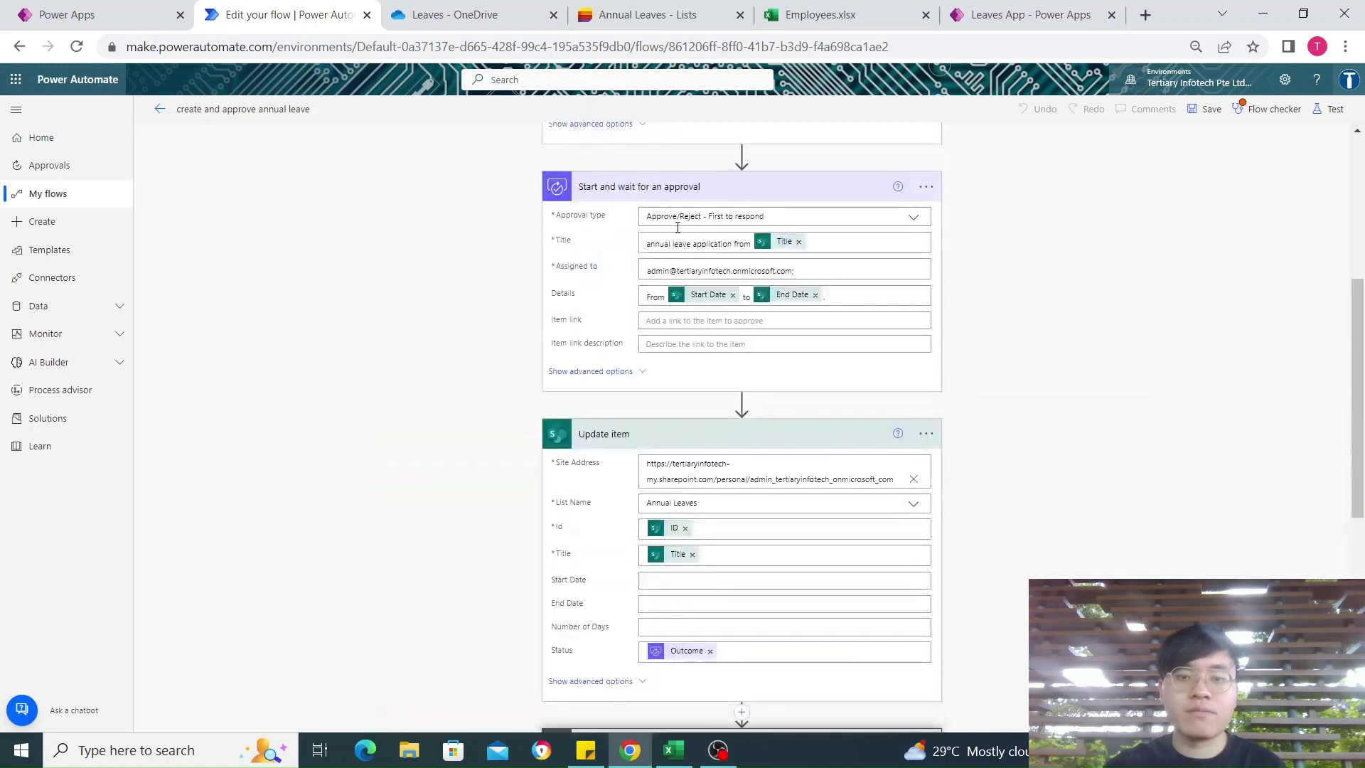
Review the Condition's If yes branch and expand its Get a row action to examine the Employees.xlsx file, key column and key value settings
{"action": "scroll", "coordinate": [661, 345], "scroll_direction": "down", "scroll_amount": 1}
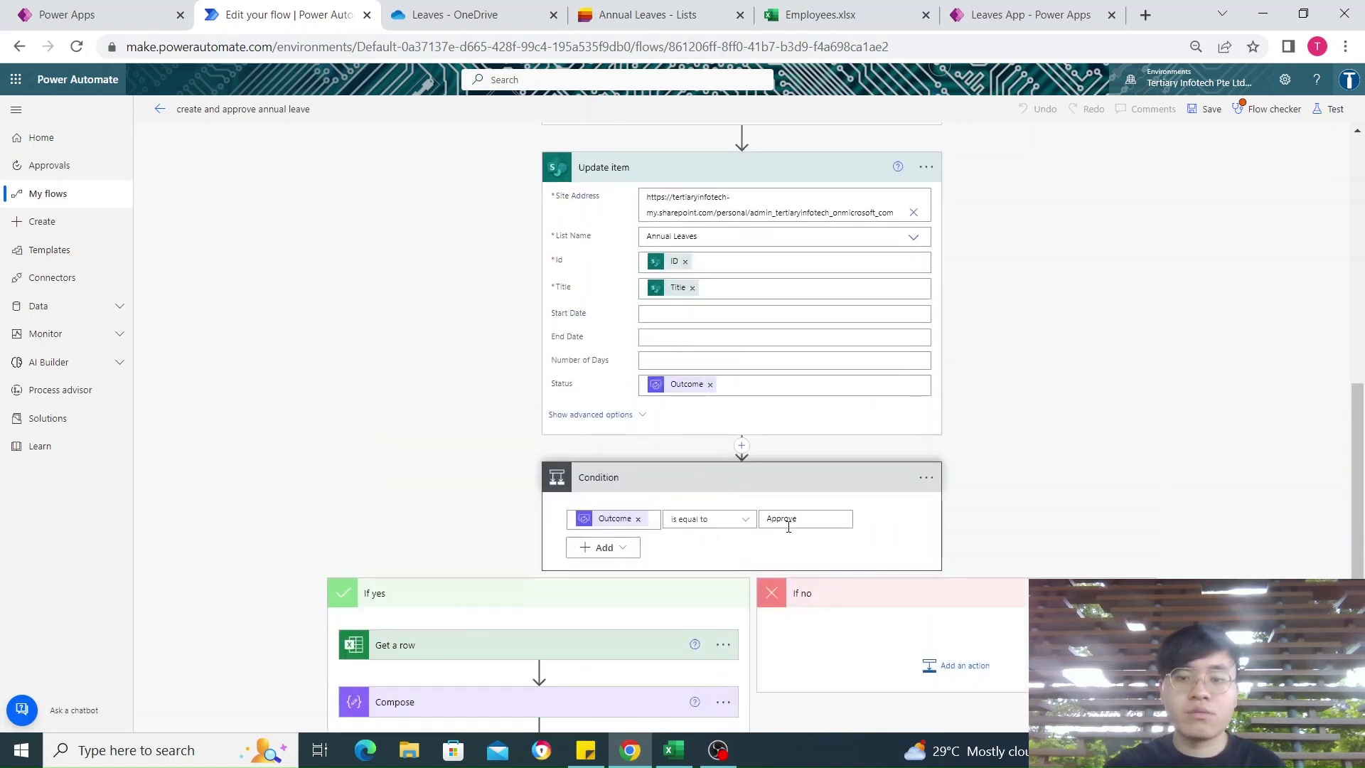
{"action": "scroll", "coordinate": [711, 534], "scroll_direction": "down", "scroll_amount": 1}
{"action": "scroll", "coordinate": [802, 527], "scroll_direction": "down", "scroll_amount": 2}
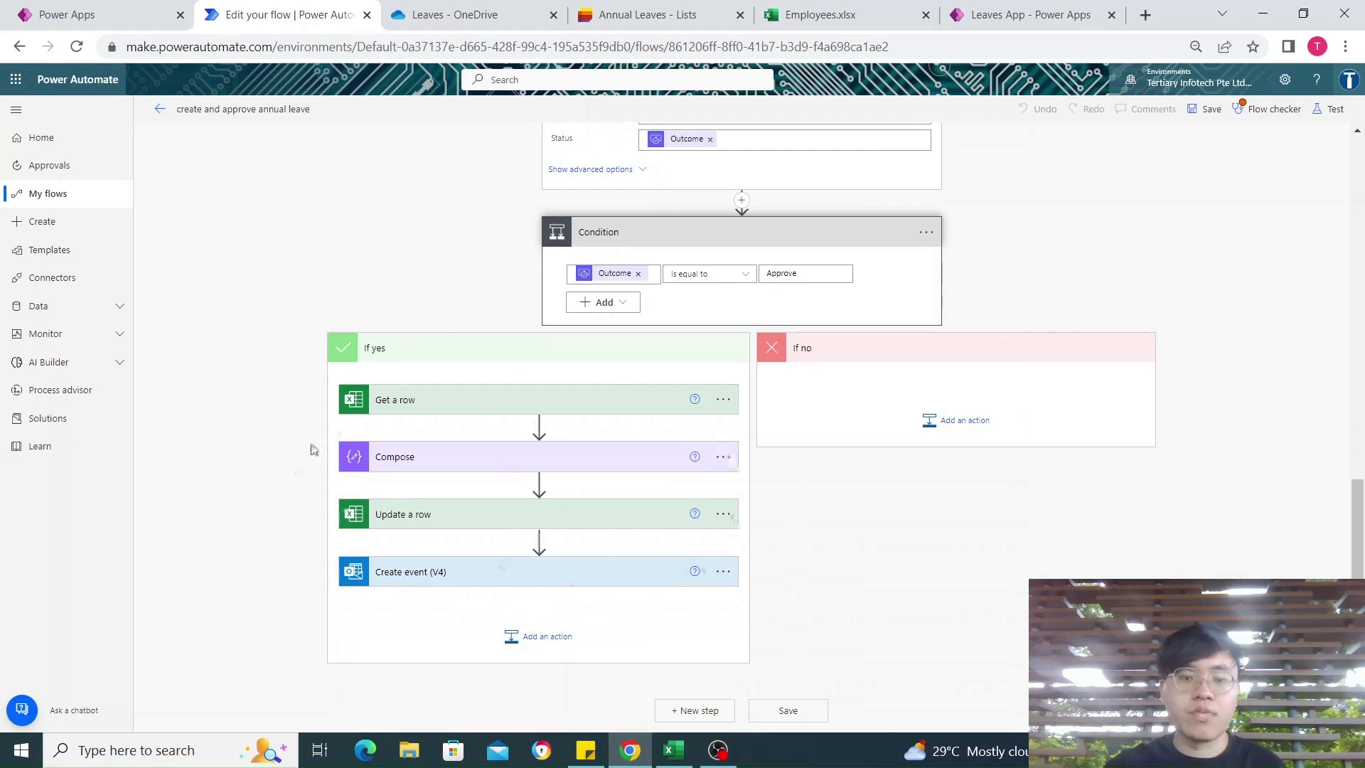
{"action": "left_click", "coordinate": [431, 400]}
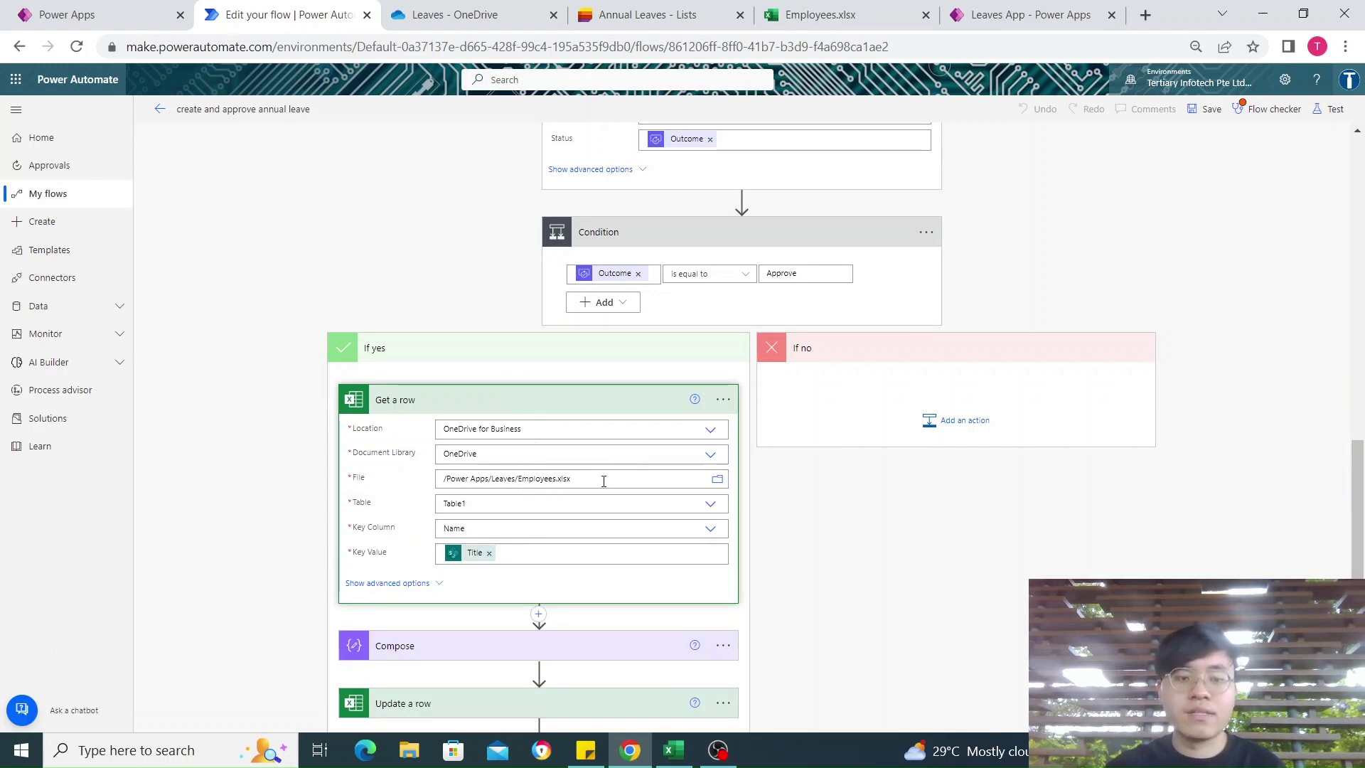
{"action": "scroll", "coordinate": [604, 482], "scroll_direction": "down", "scroll_amount": 1}
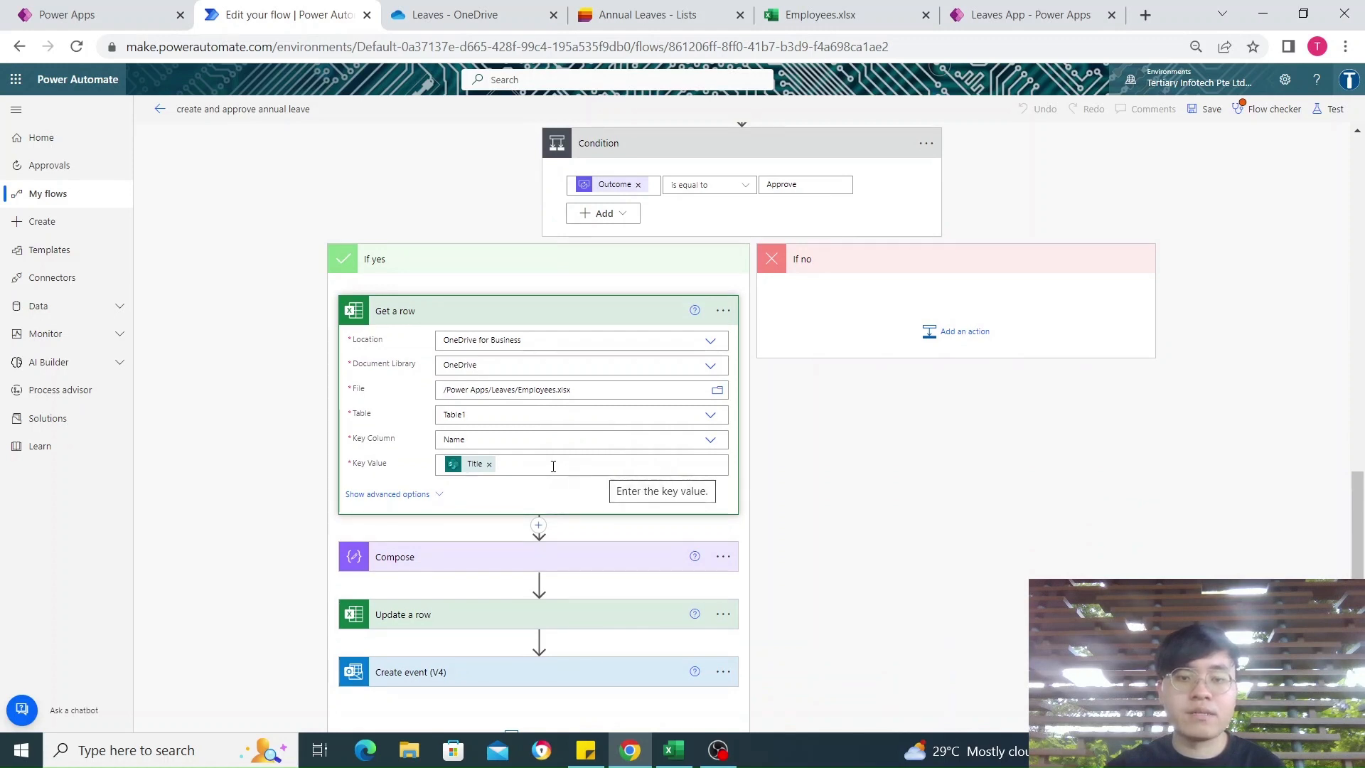
{"action": "scroll", "coordinate": [554, 466], "scroll_direction": "up", "scroll_amount": 1}
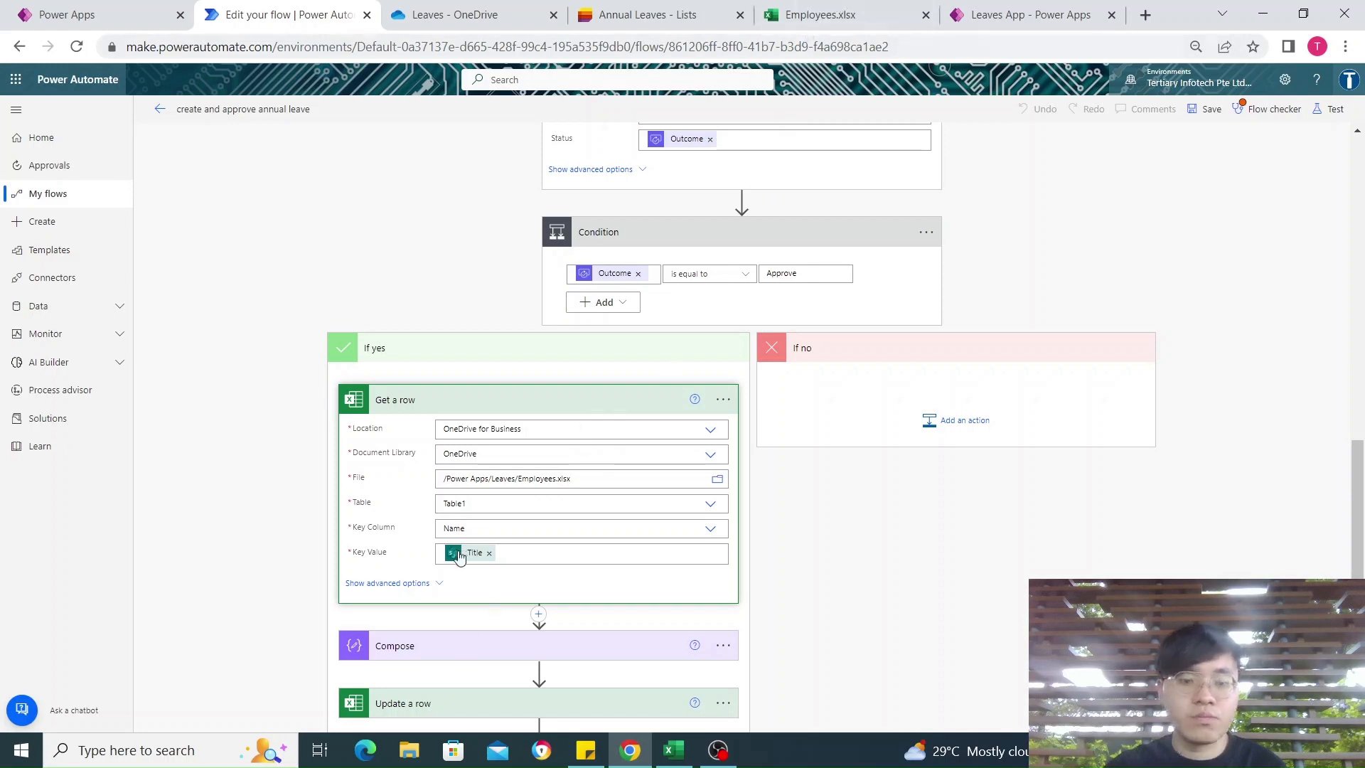
Switch to the Employees.xlsx workbook and examine the employee rows, including row 3's Used Leaves value and Remaining Leaves formula
{"action": "left_click", "coordinate": [836, 10]}
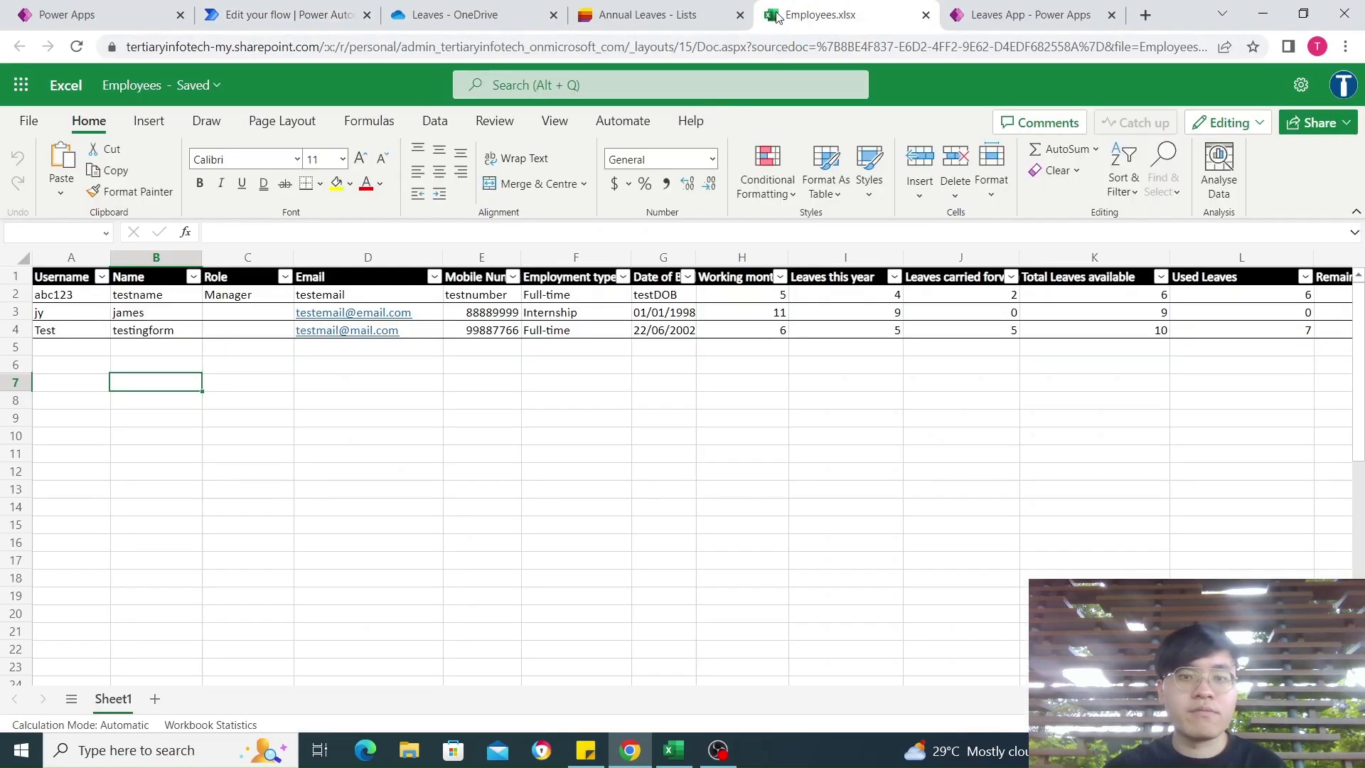
{"action": "left_click", "coordinate": [16, 296]}
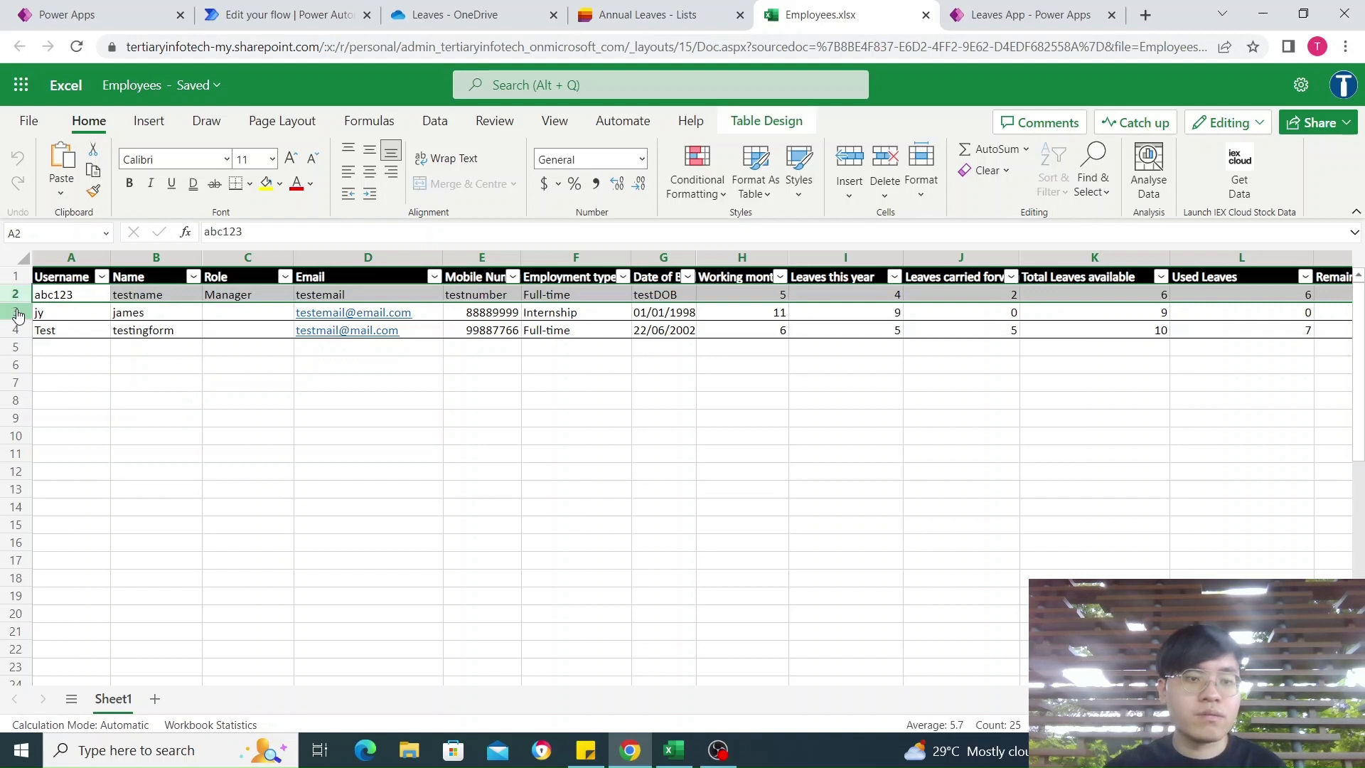
{"action": "left_click", "coordinate": [18, 315]}
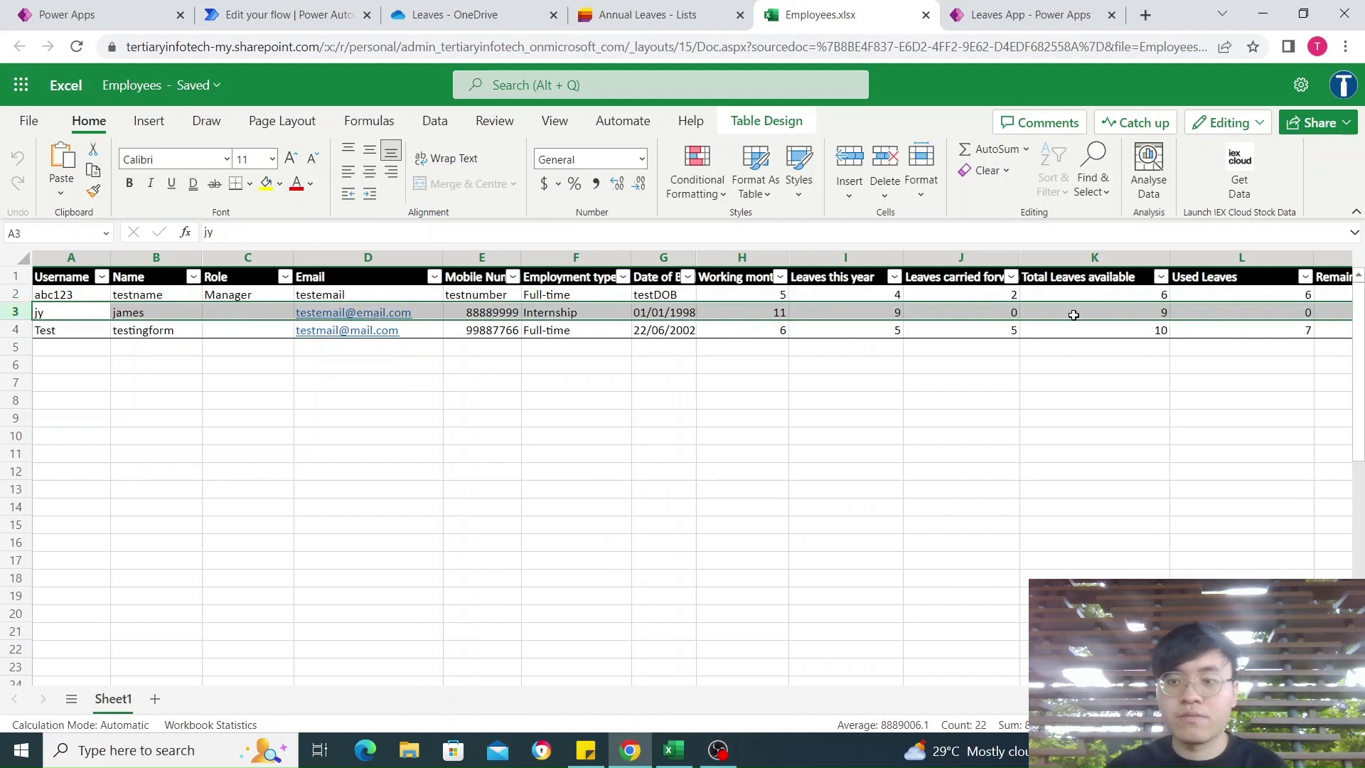
{"action": "left_click", "coordinate": [1224, 313]}
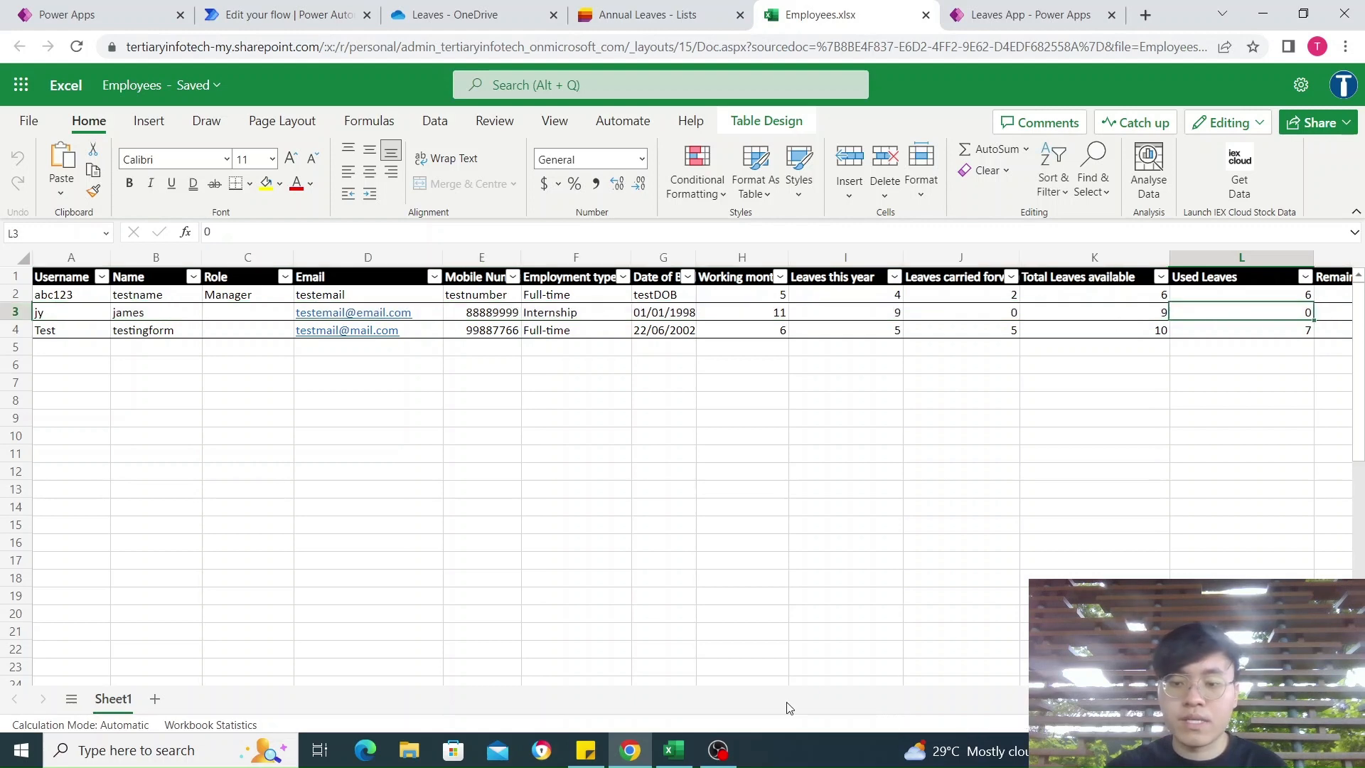
{"action": "left_click_drag", "start_coordinate": [882, 626], "coordinate": [1355, 578]}
{"action": "left_click", "coordinate": [957, 430]}
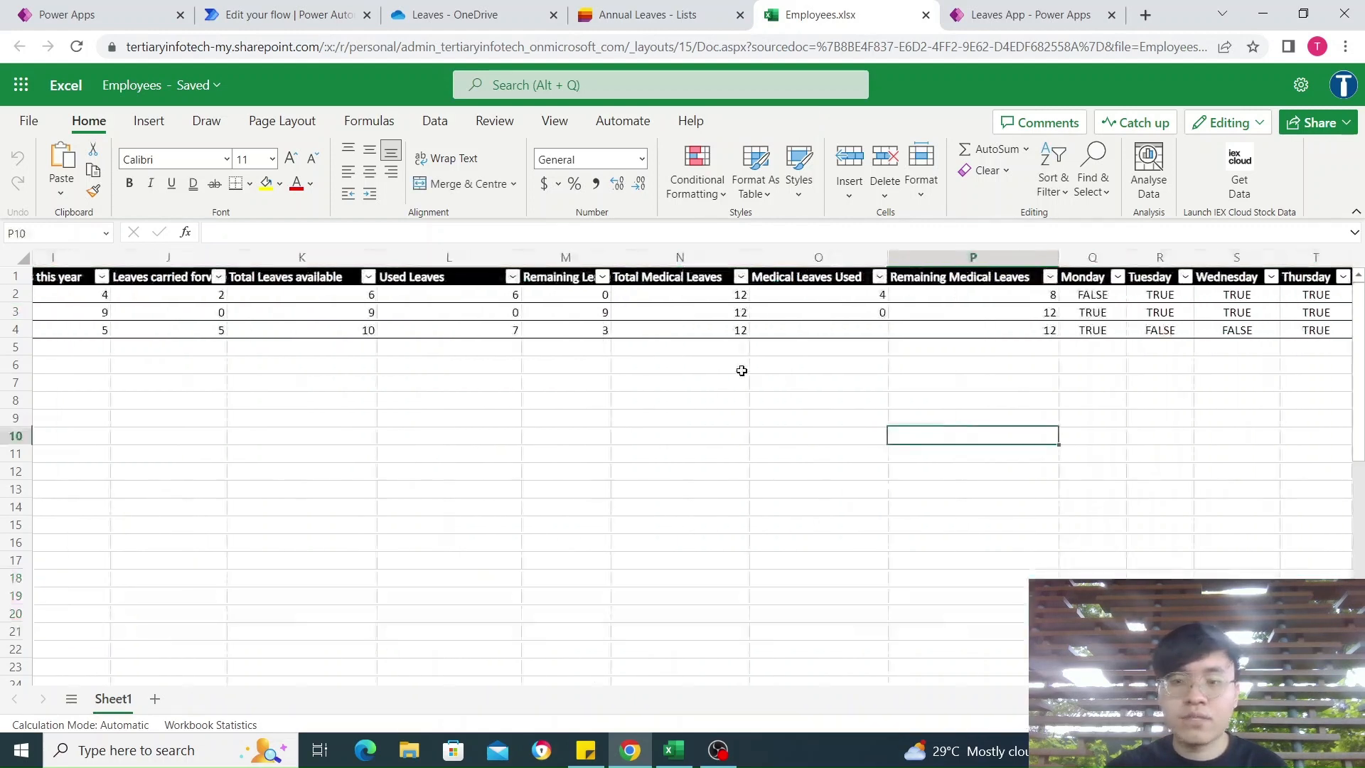
{"action": "left_click", "coordinate": [555, 311]}
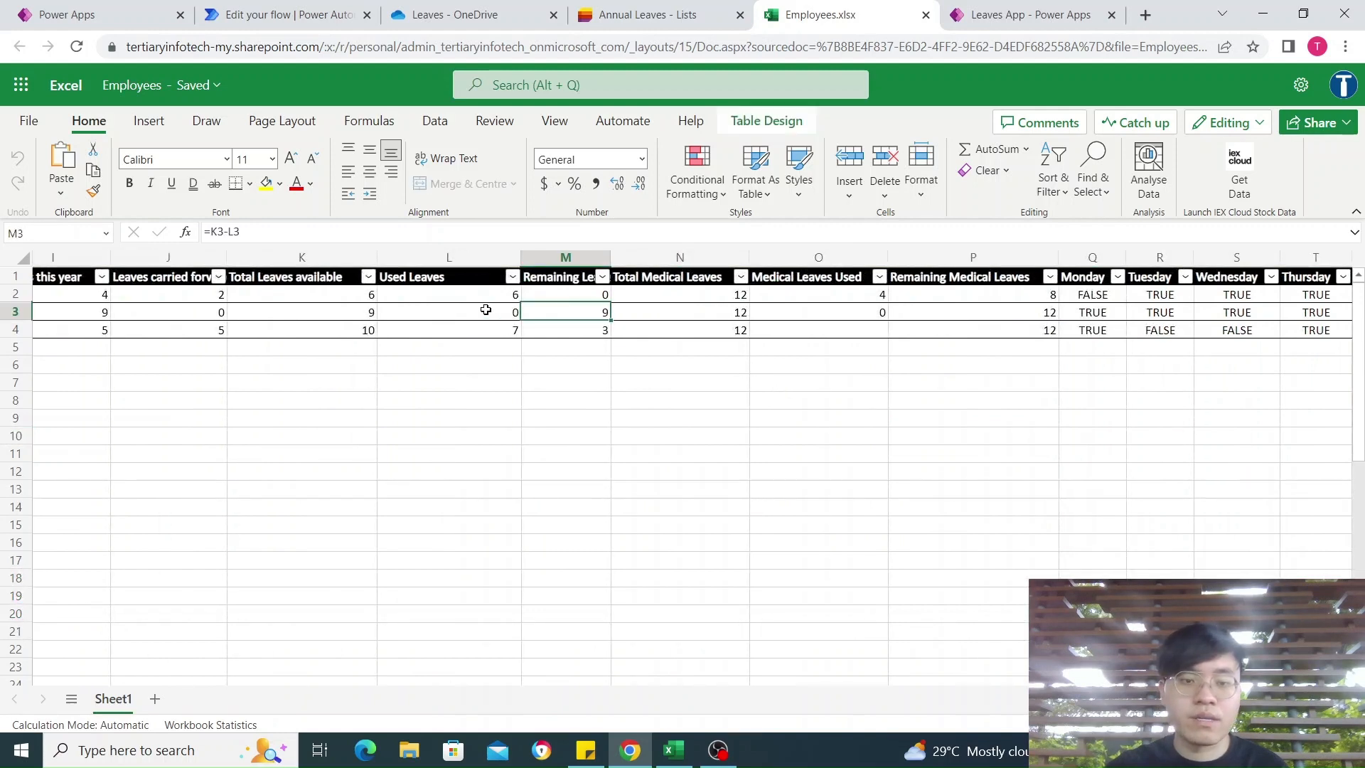
Return to the Power Automate flow, expand the Compose action and read through its add expression
{"action": "left_click", "coordinate": [284, 14]}
{"action": "scroll", "coordinate": [535, 423], "scroll_direction": "down", "scroll_amount": 1}
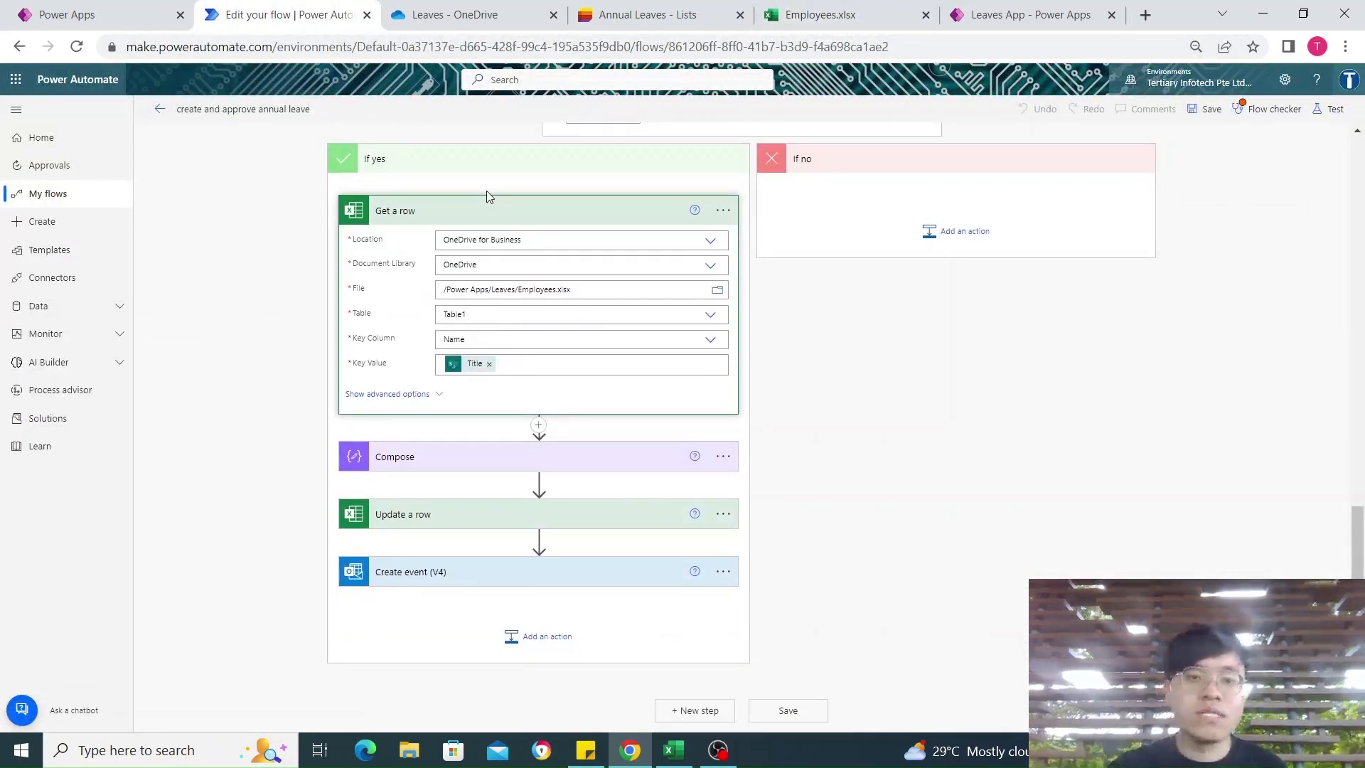
{"action": "left_click", "coordinate": [433, 466]}
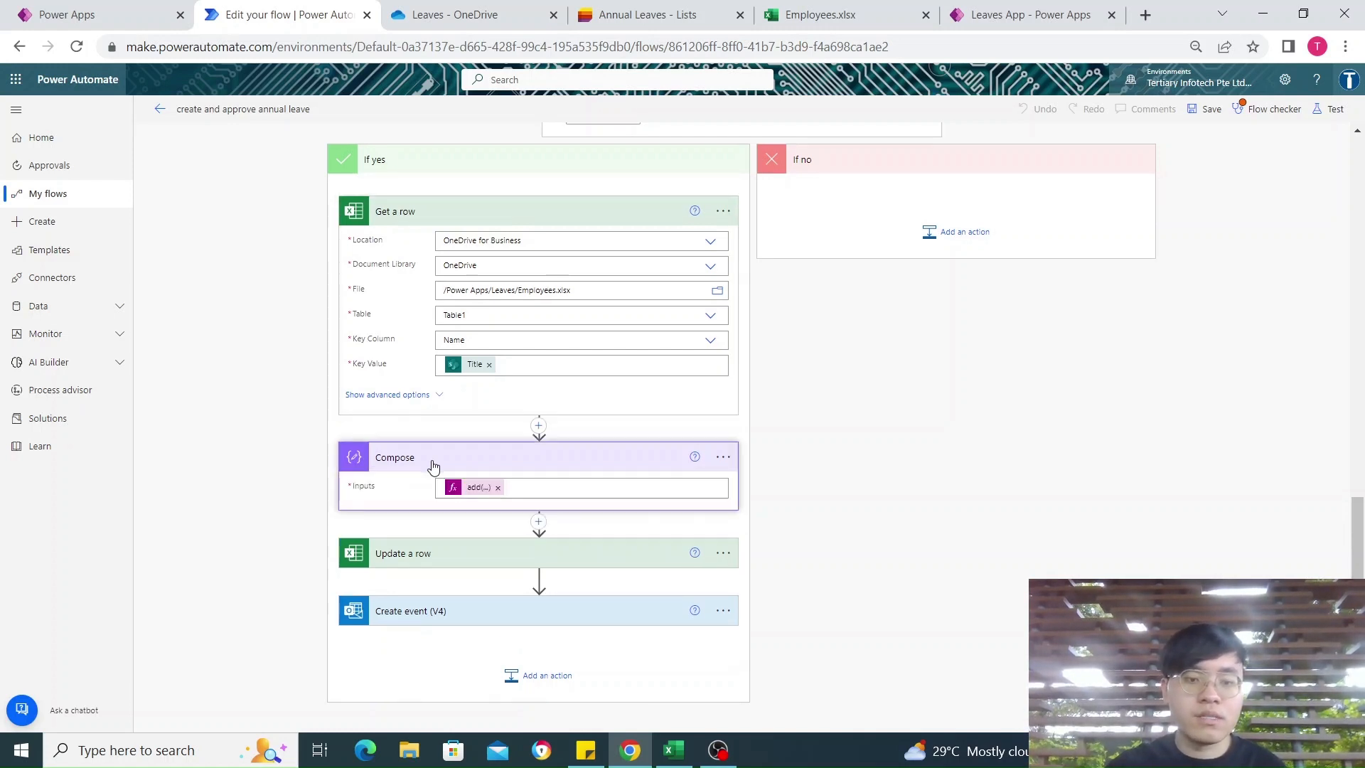
{"action": "left_click", "coordinate": [475, 496]}
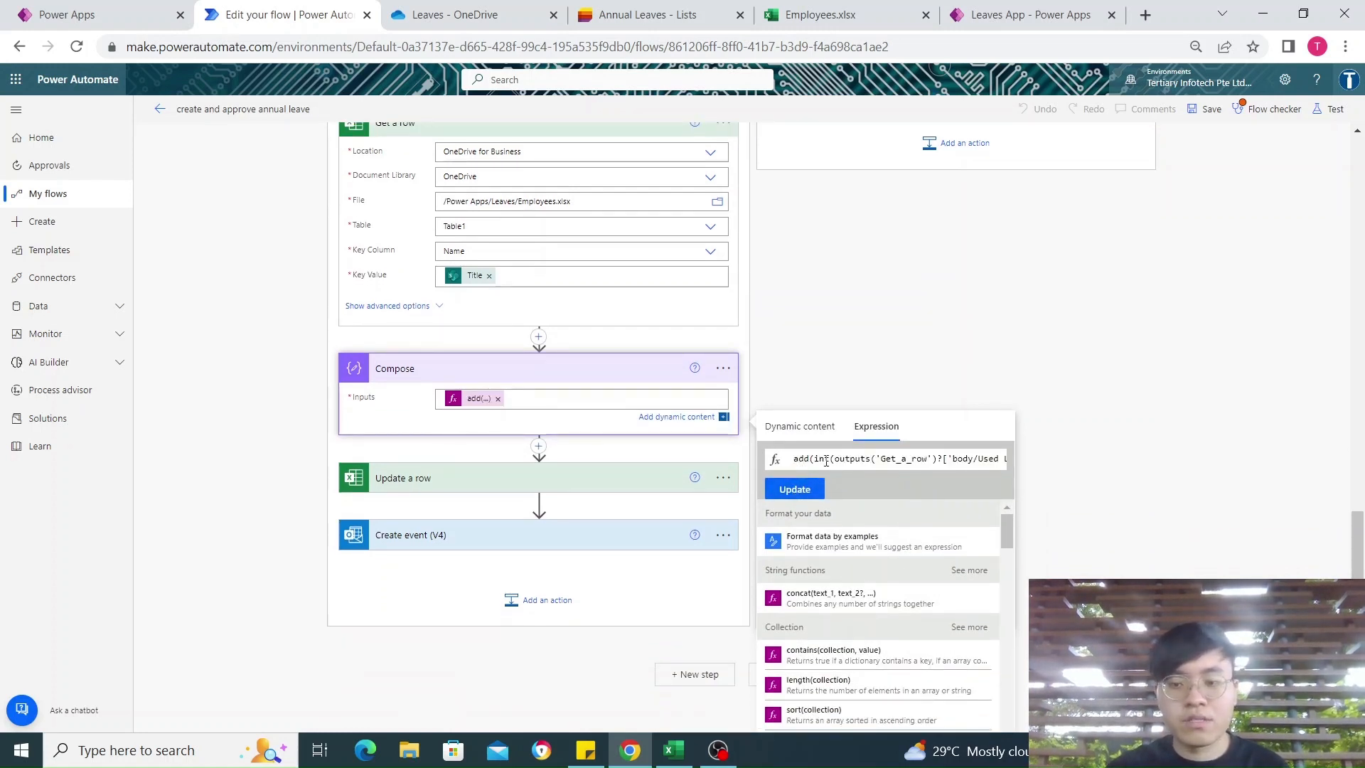
{"action": "left_click_drag", "start_coordinate": [851, 461], "coordinate": [900, 460]}
{"action": "left_click", "coordinate": [900, 459]}
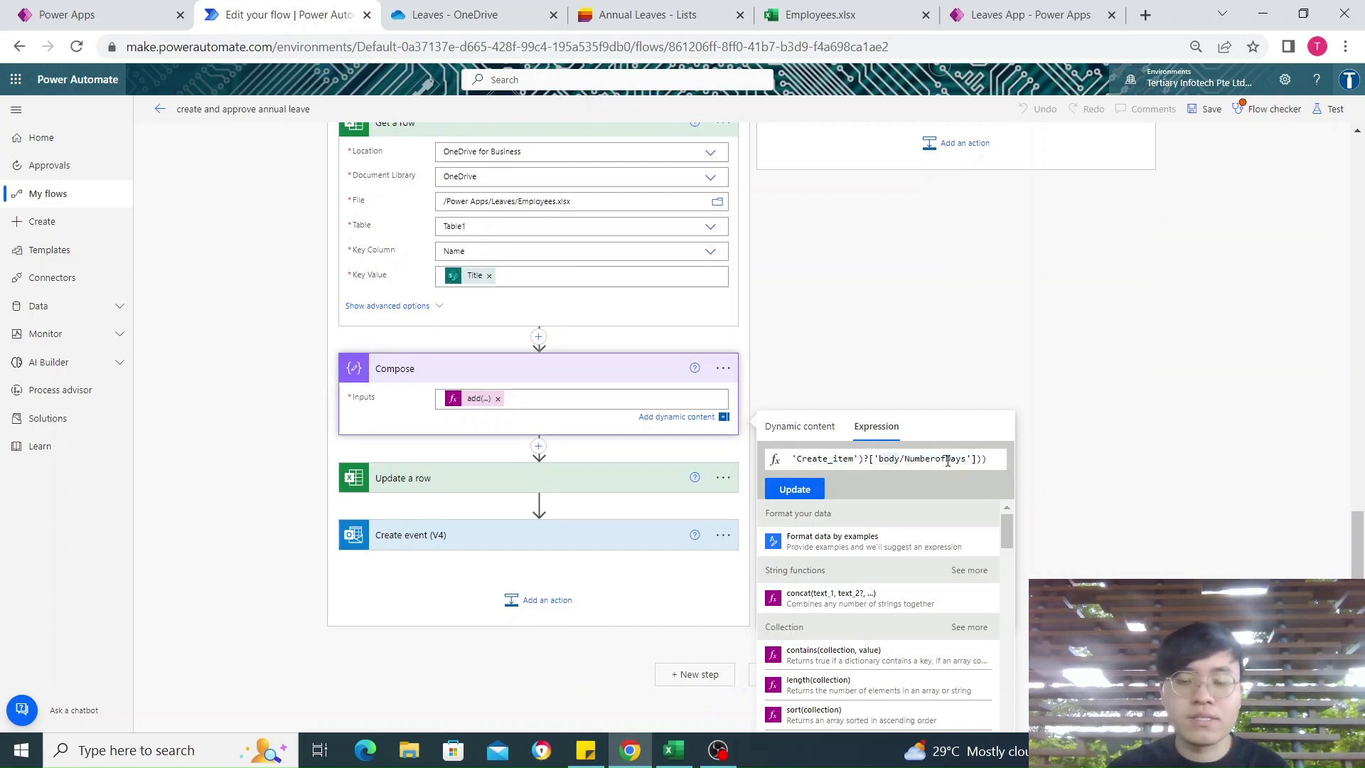
Compare the NumberofDays reference in the Compose expression with the Number of Days field in the Create item action
{"action": "scroll", "coordinate": [782, 437], "scroll_direction": "up", "scroll_amount": 15}
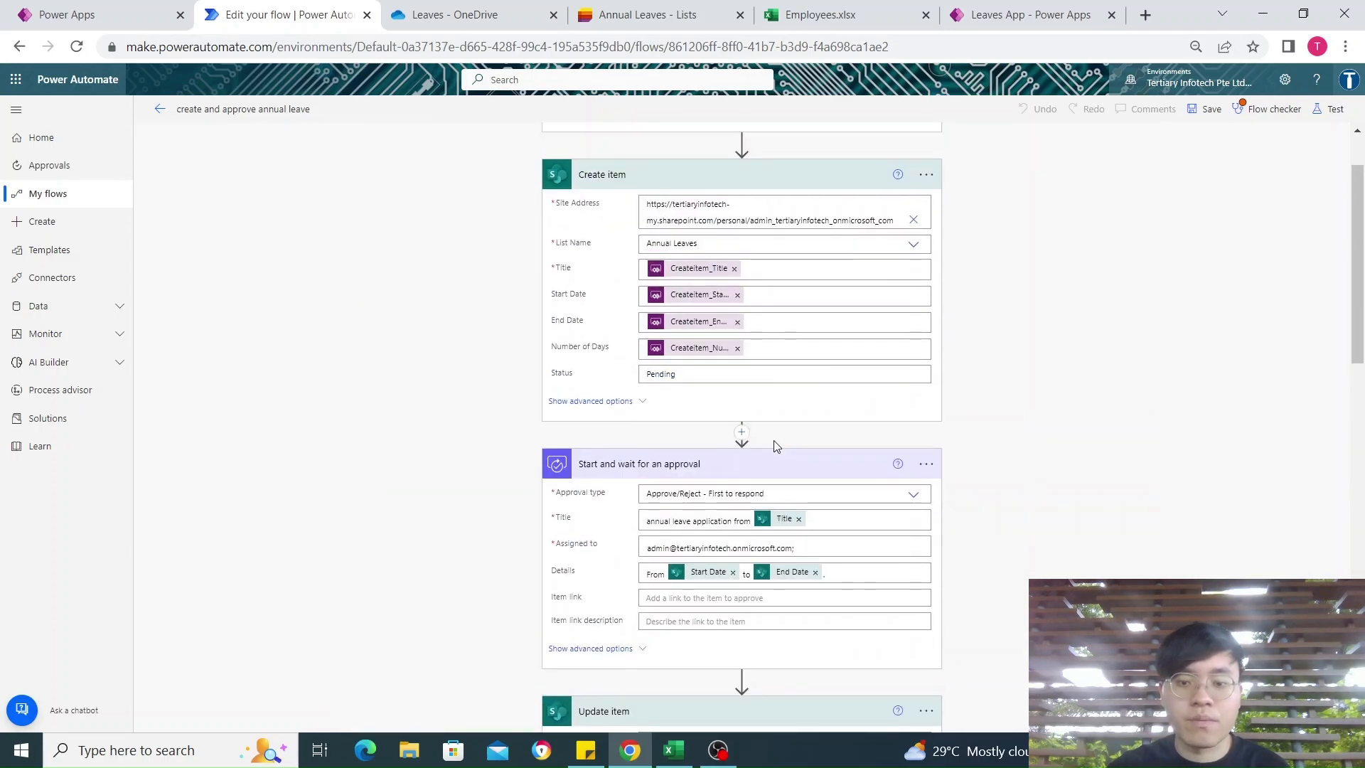
{"action": "scroll", "coordinate": [775, 444], "scroll_direction": "up", "scroll_amount": 2}
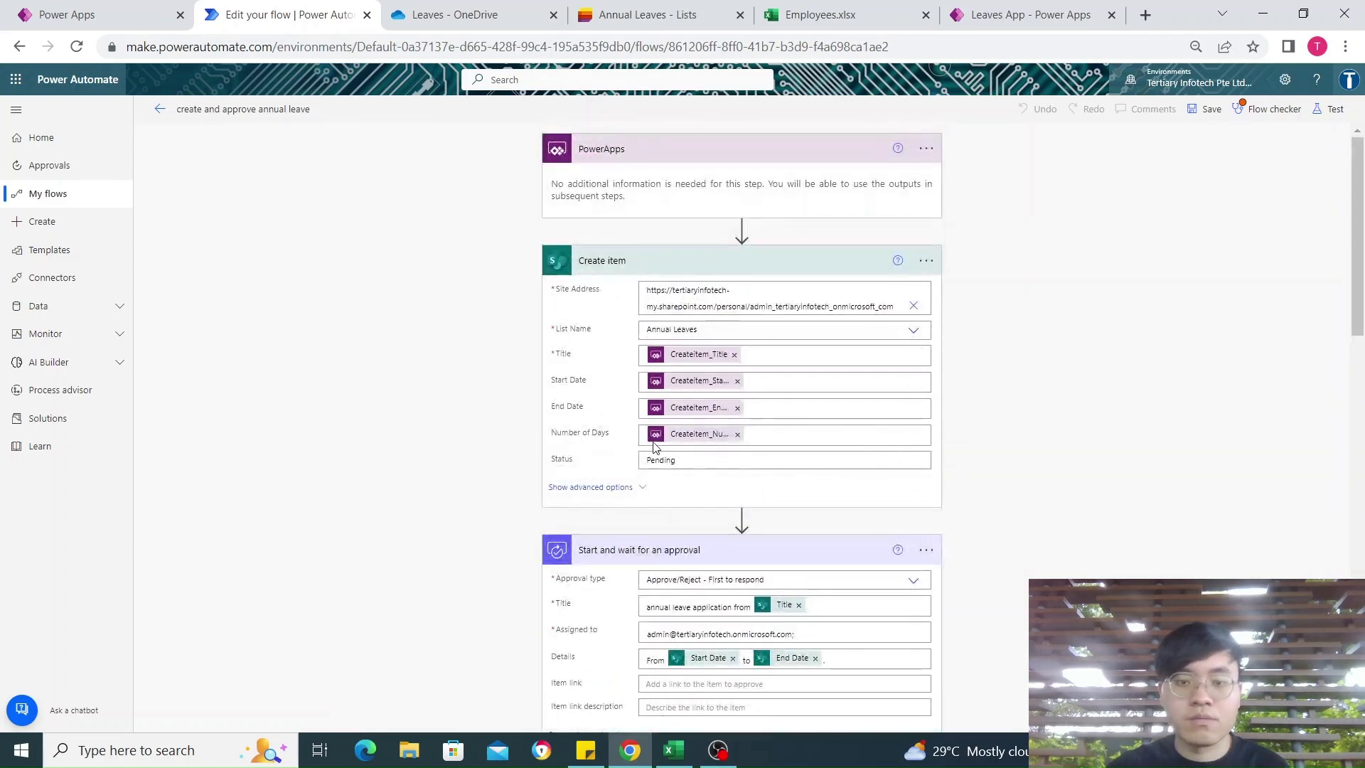
{"action": "scroll", "coordinate": [738, 307], "scroll_direction": "down", "scroll_amount": 15}
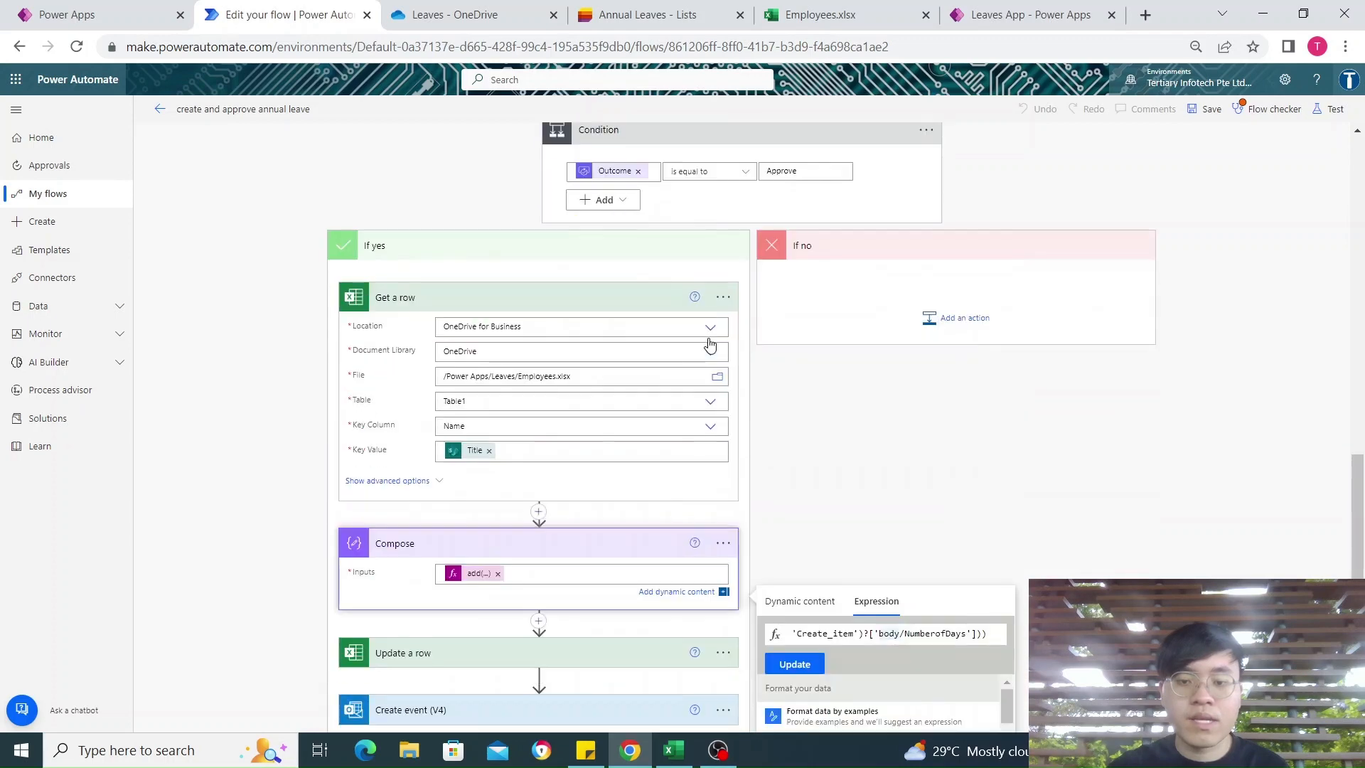
Check row 3's Used Leaves cell in Employees.xlsx against the Number of Days field on the Power Apps leave form
{"action": "left_click", "coordinate": [825, 15]}
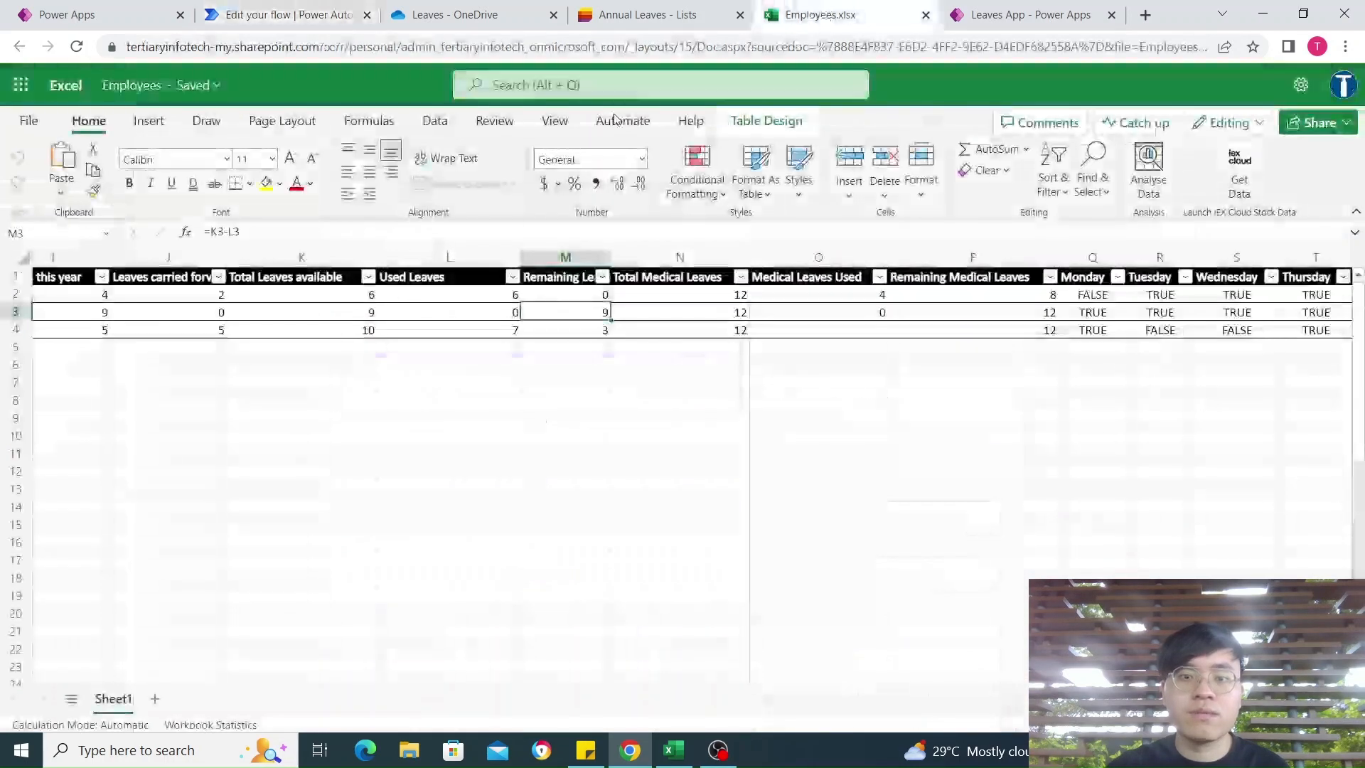
{"action": "left_click", "coordinate": [418, 310]}
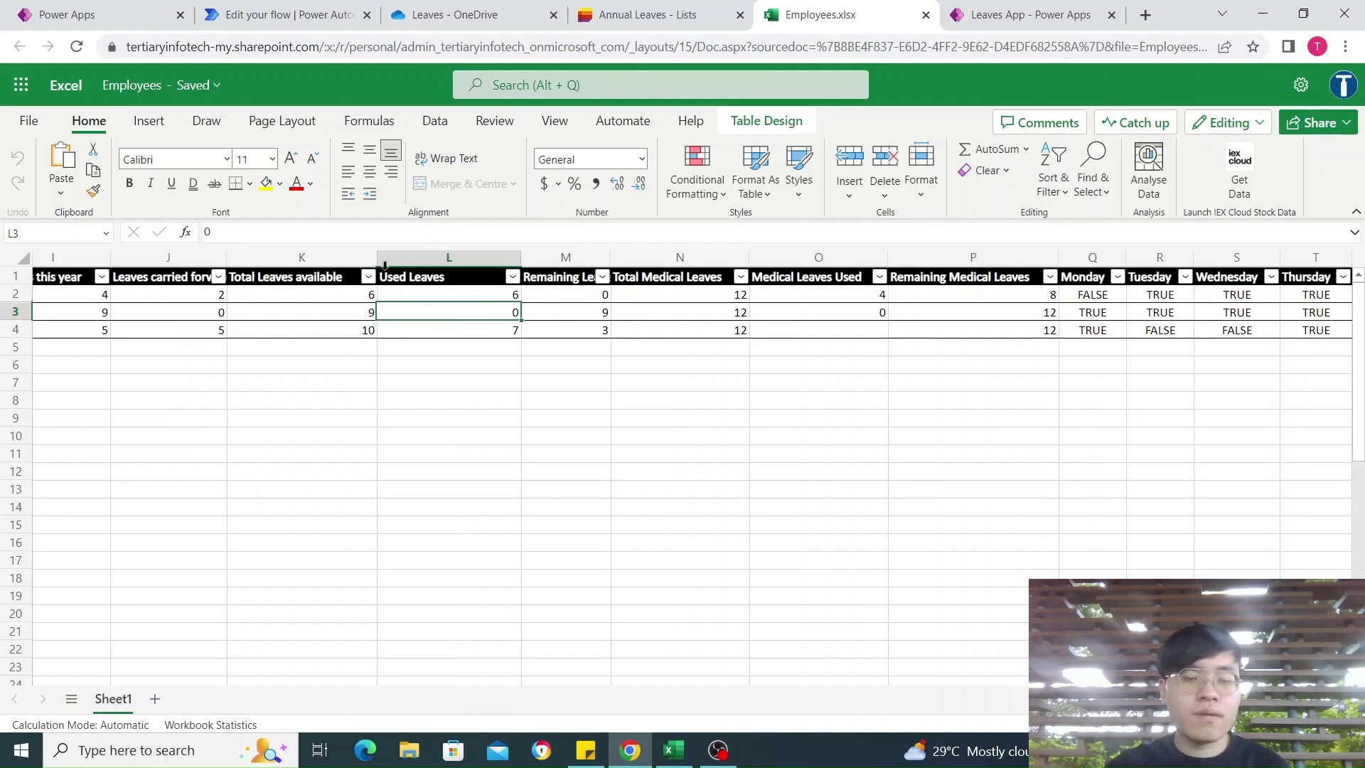
{"action": "left_click", "coordinate": [131, 13]}
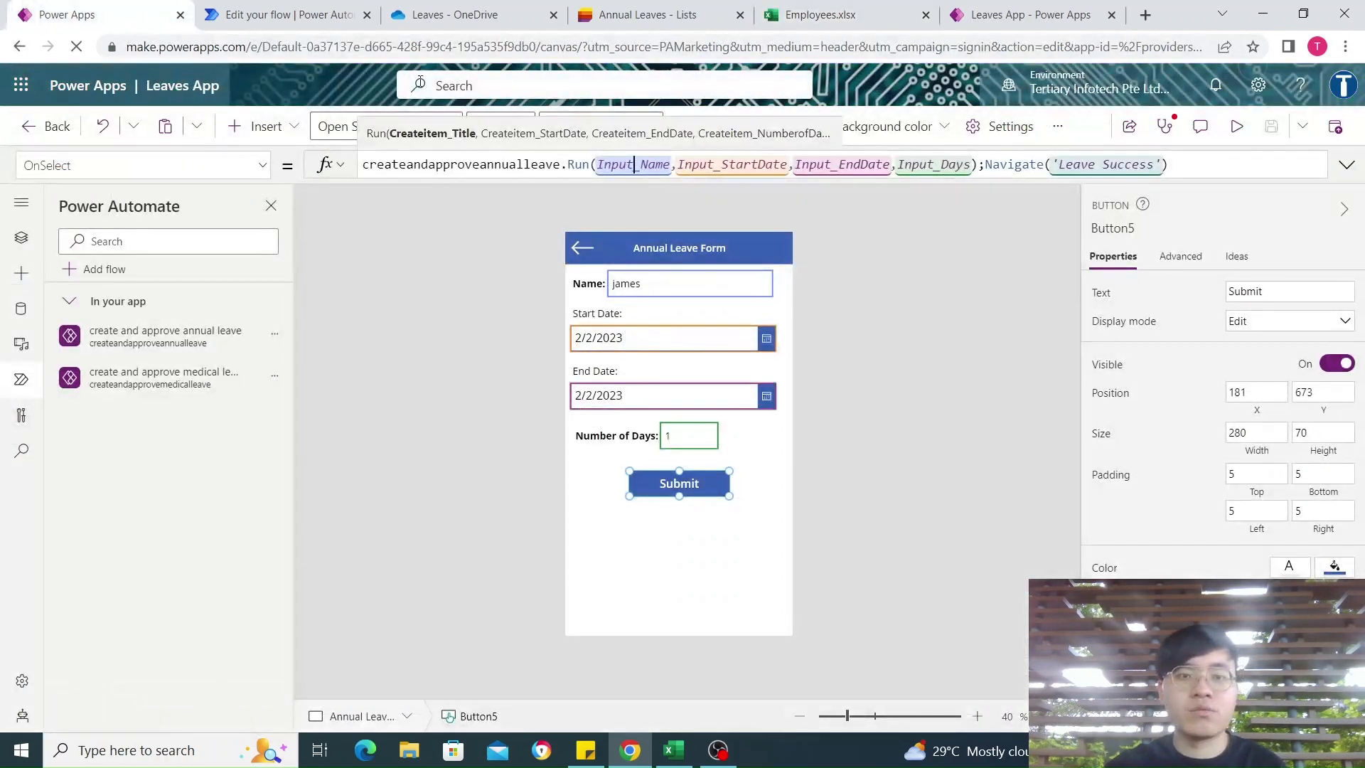
{"action": "left_click", "coordinate": [814, 13]}
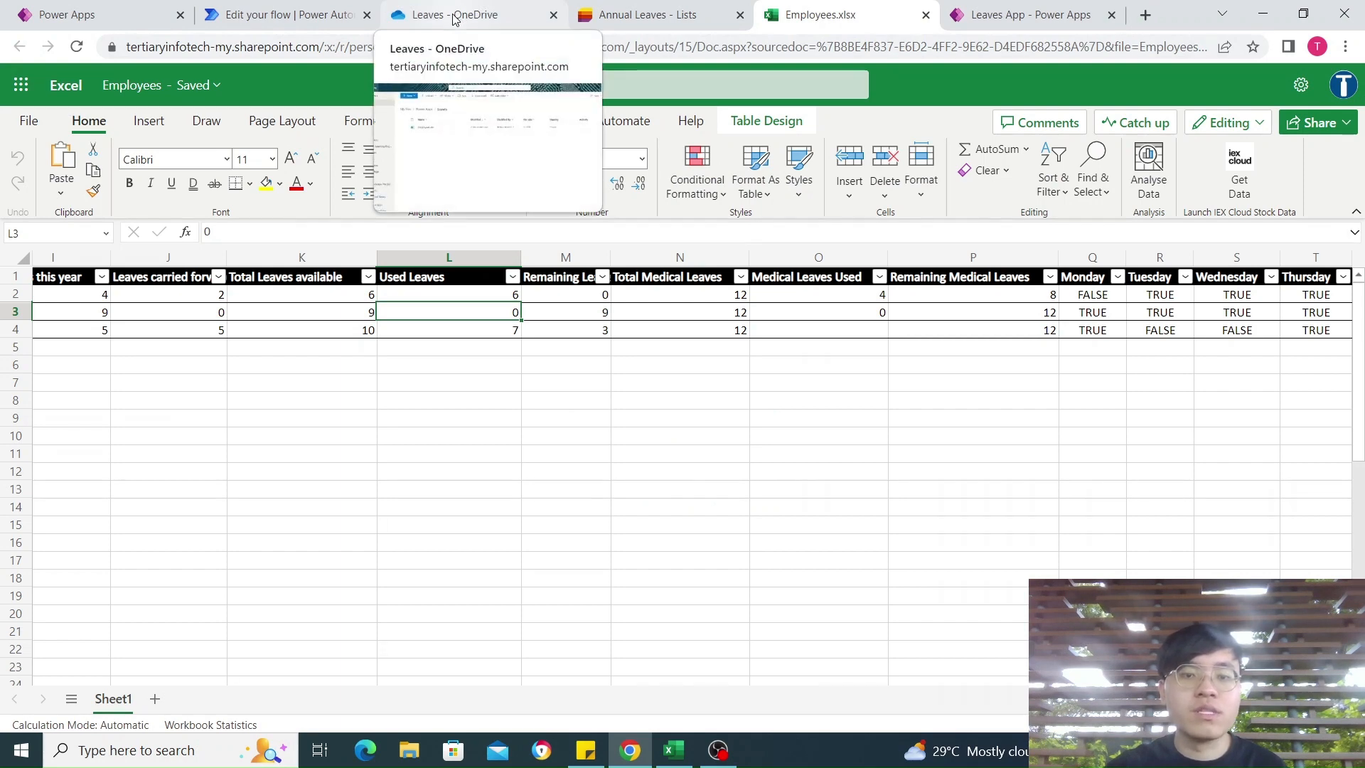
Return to the flow and expand the Update a row action to review its Employees.xlsx settings, Key Value and Used Leaves fields
{"action": "left_click", "coordinate": [302, 14]}
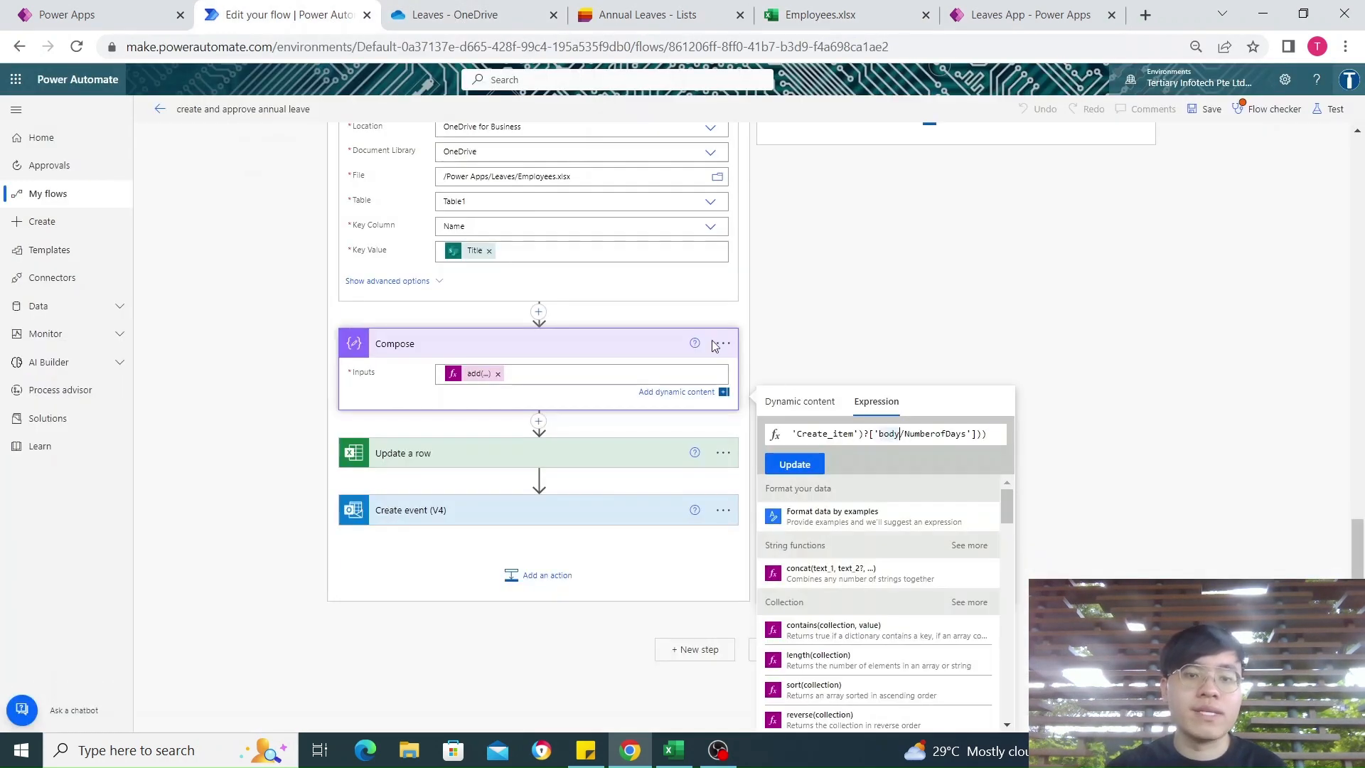
{"action": "left_click", "coordinate": [564, 458]}
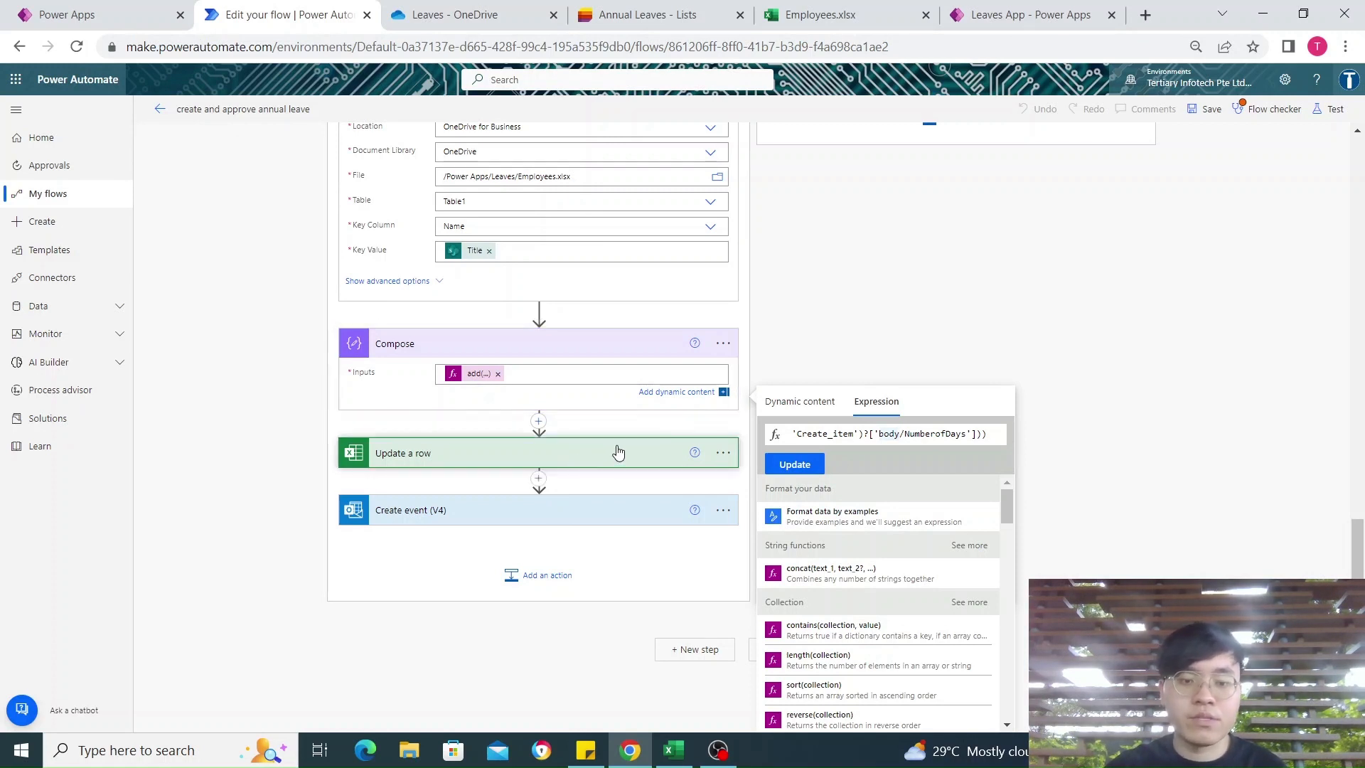
{"action": "left_click", "coordinate": [711, 466]}
{"action": "scroll", "coordinate": [634, 486], "scroll_direction": "down", "scroll_amount": 3}
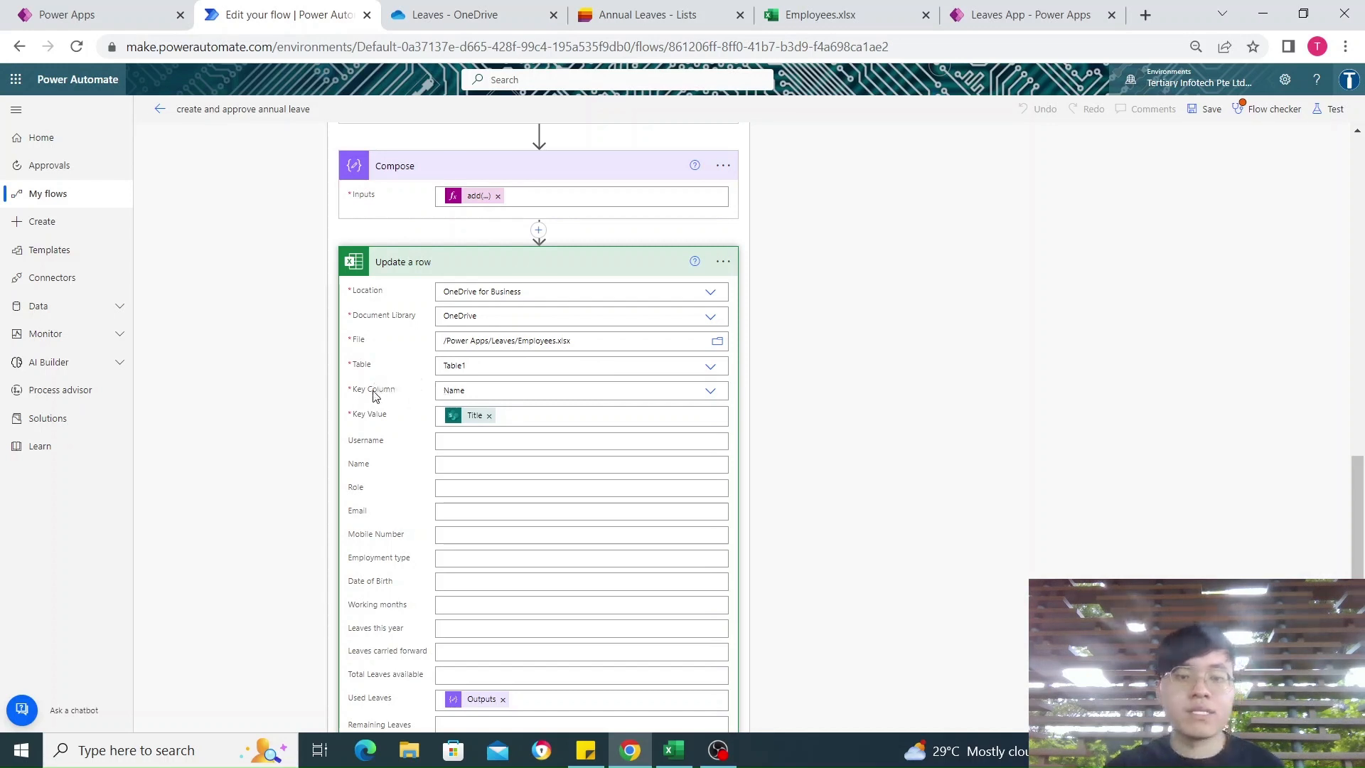
{"action": "scroll", "coordinate": [384, 423], "scroll_direction": "down", "scroll_amount": 3}
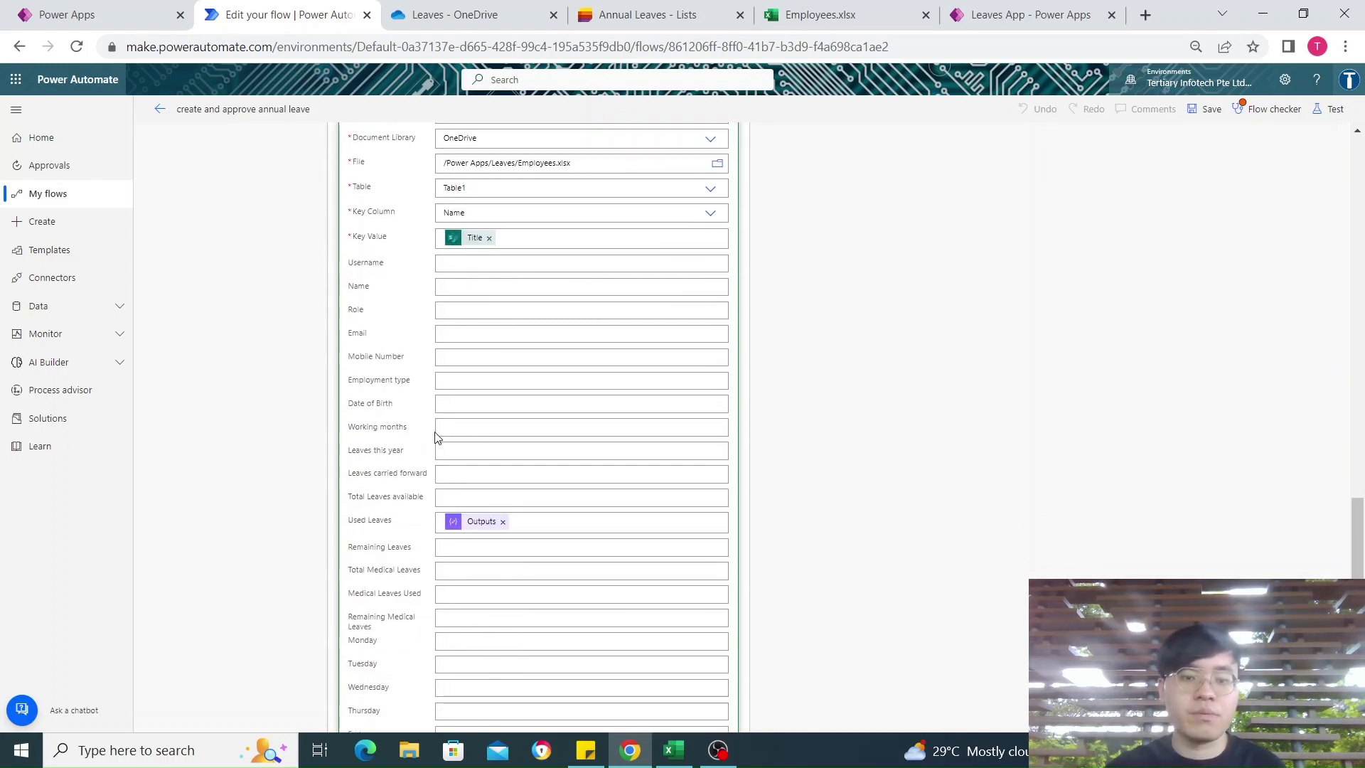
{"action": "scroll", "coordinate": [444, 427], "scroll_direction": "down", "scroll_amount": 2}
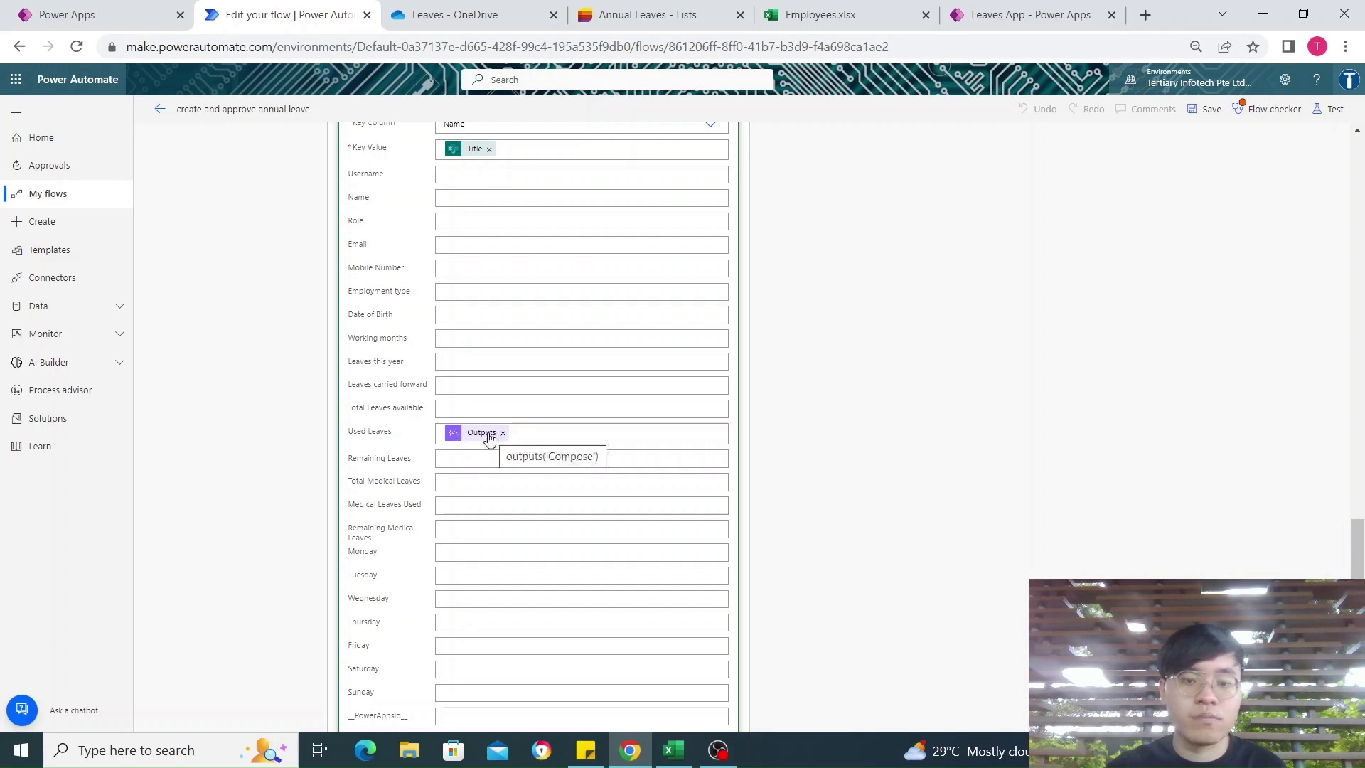
{"action": "scroll", "coordinate": [491, 365], "scroll_direction": "up", "scroll_amount": 5}
{"action": "scroll", "coordinate": [434, 285], "scroll_direction": "down", "scroll_amount": 5}
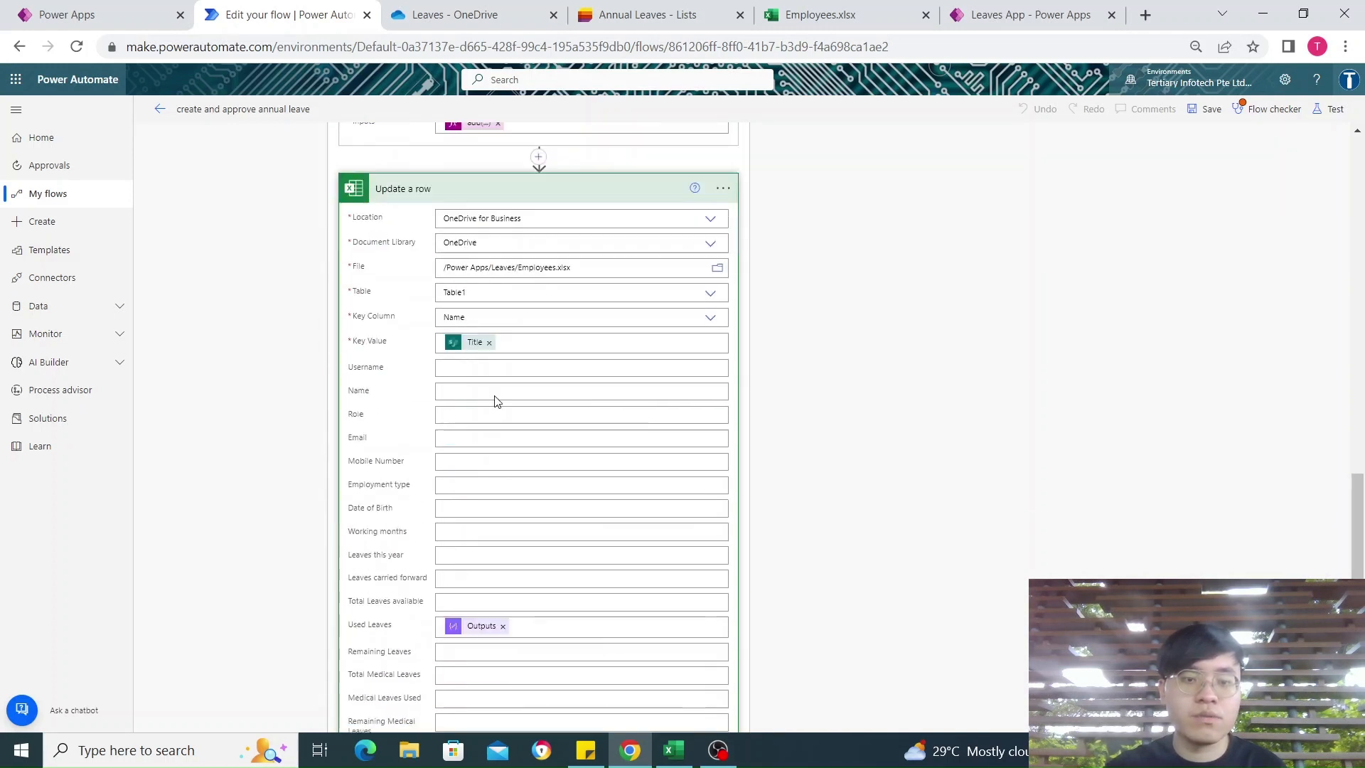
{"action": "scroll", "coordinate": [426, 437], "scroll_direction": "down", "scroll_amount": 3}
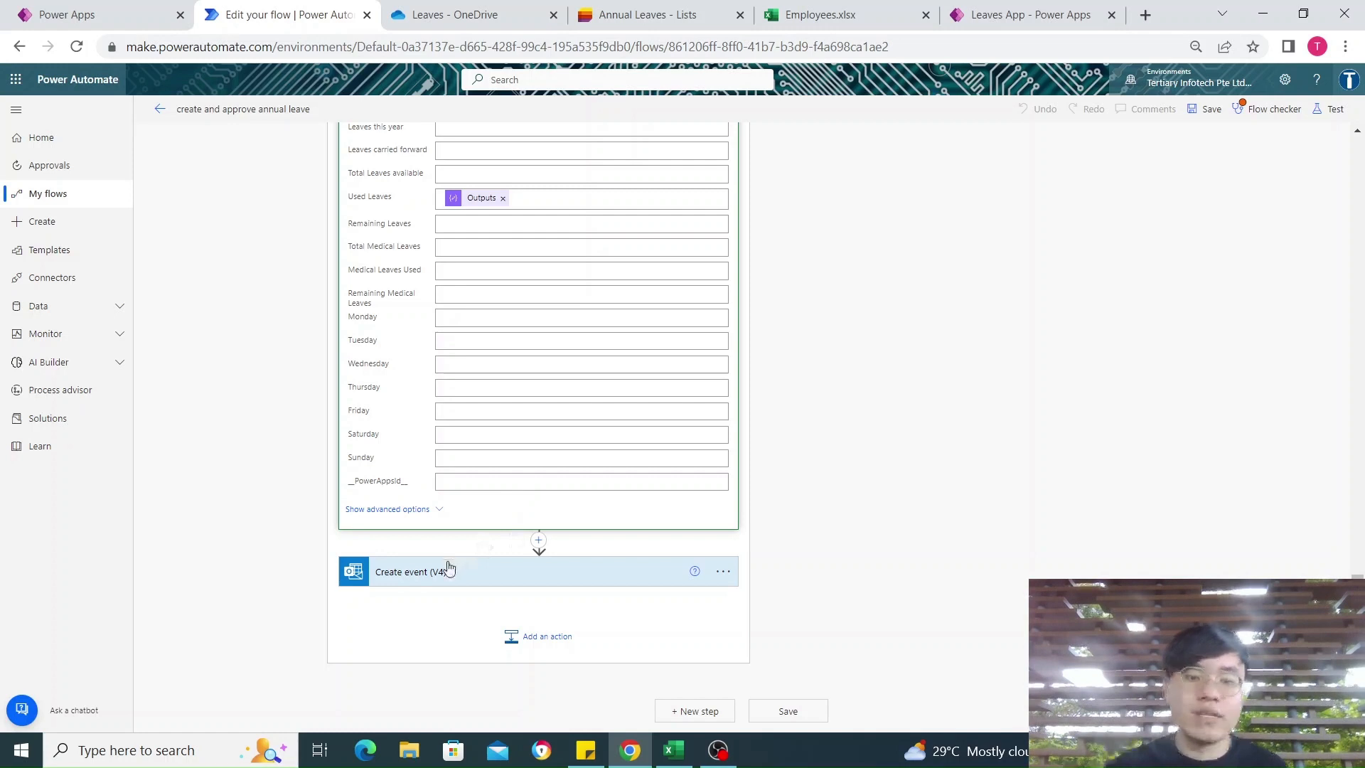
Expand the Create event (V4) action, then display the Leaves calendar in Outlook to see its annual leave events
{"action": "left_click", "coordinate": [556, 567]}
{"action": "scroll", "coordinate": [708, 612], "scroll_direction": "down", "scroll_amount": 3}
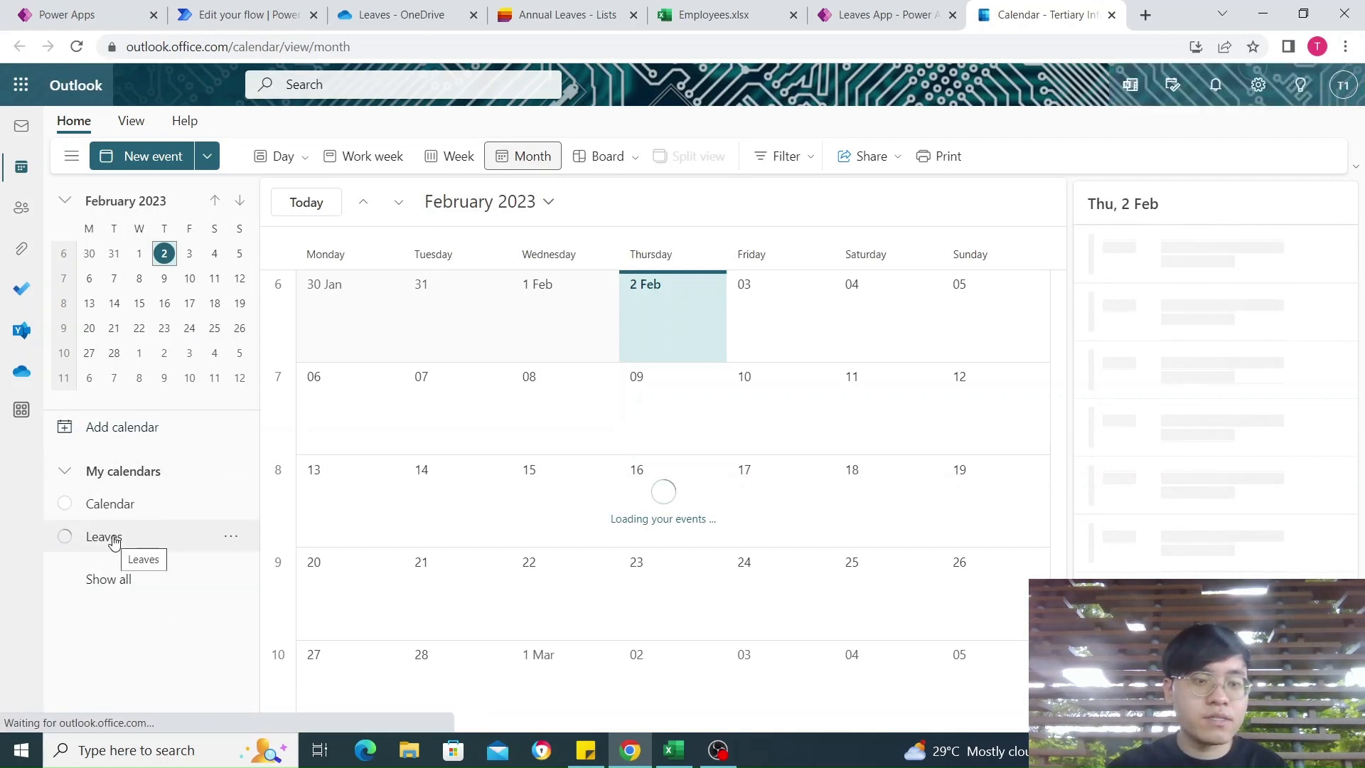
{"action": "left_click", "coordinate": [113, 539]}
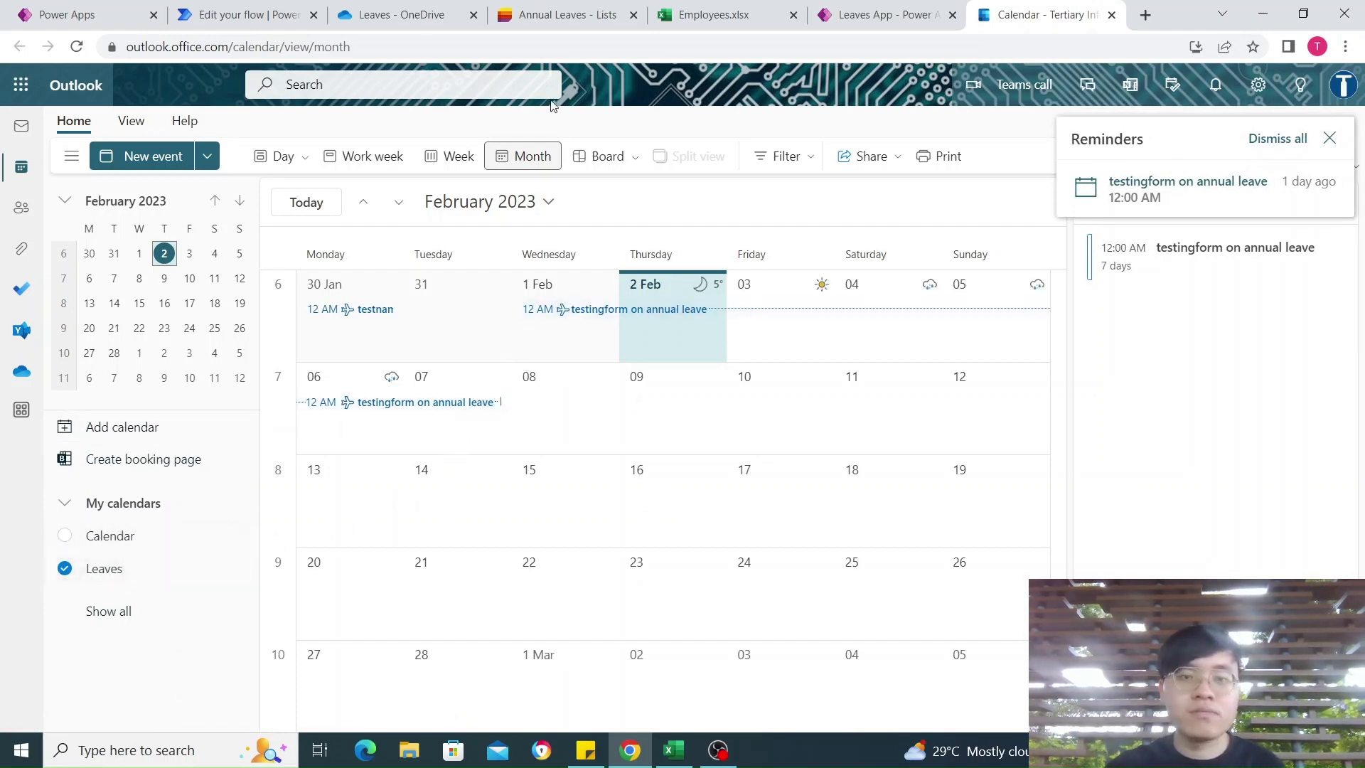
Return to the flow's Create event (V4) action and open the addMinutes expression in its End time field
{"action": "left_click", "coordinate": [577, 16]}
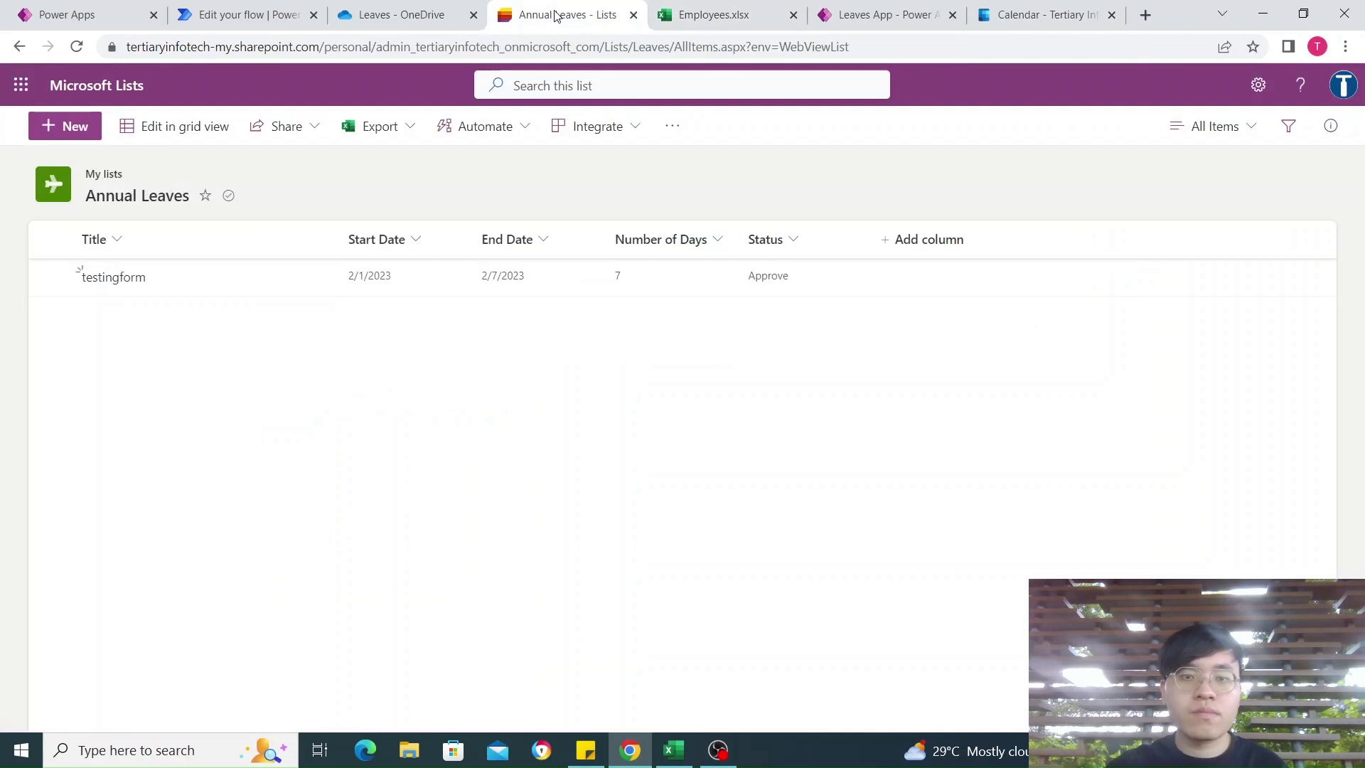
{"action": "left_click", "coordinate": [390, 17]}
{"action": "left_click", "coordinate": [267, 17]}
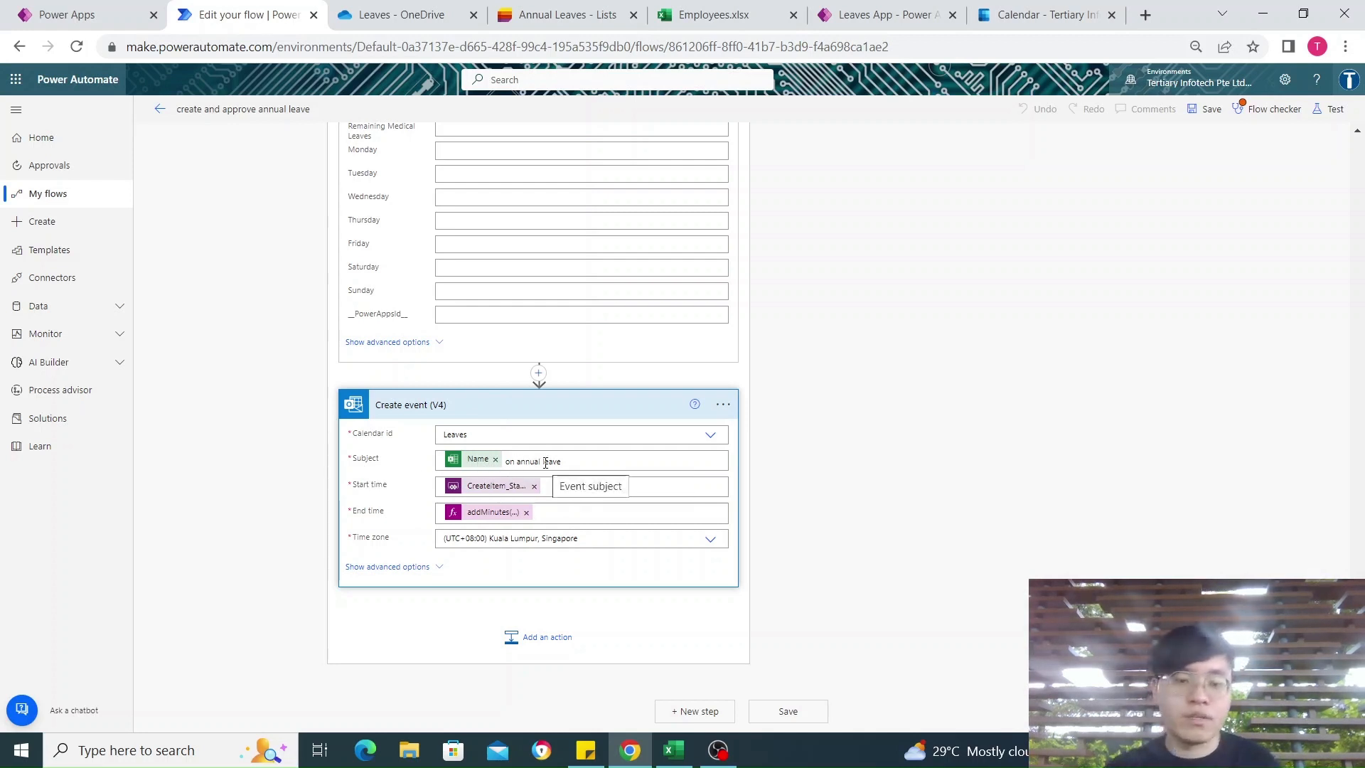
{"action": "left_click", "coordinate": [497, 517]}
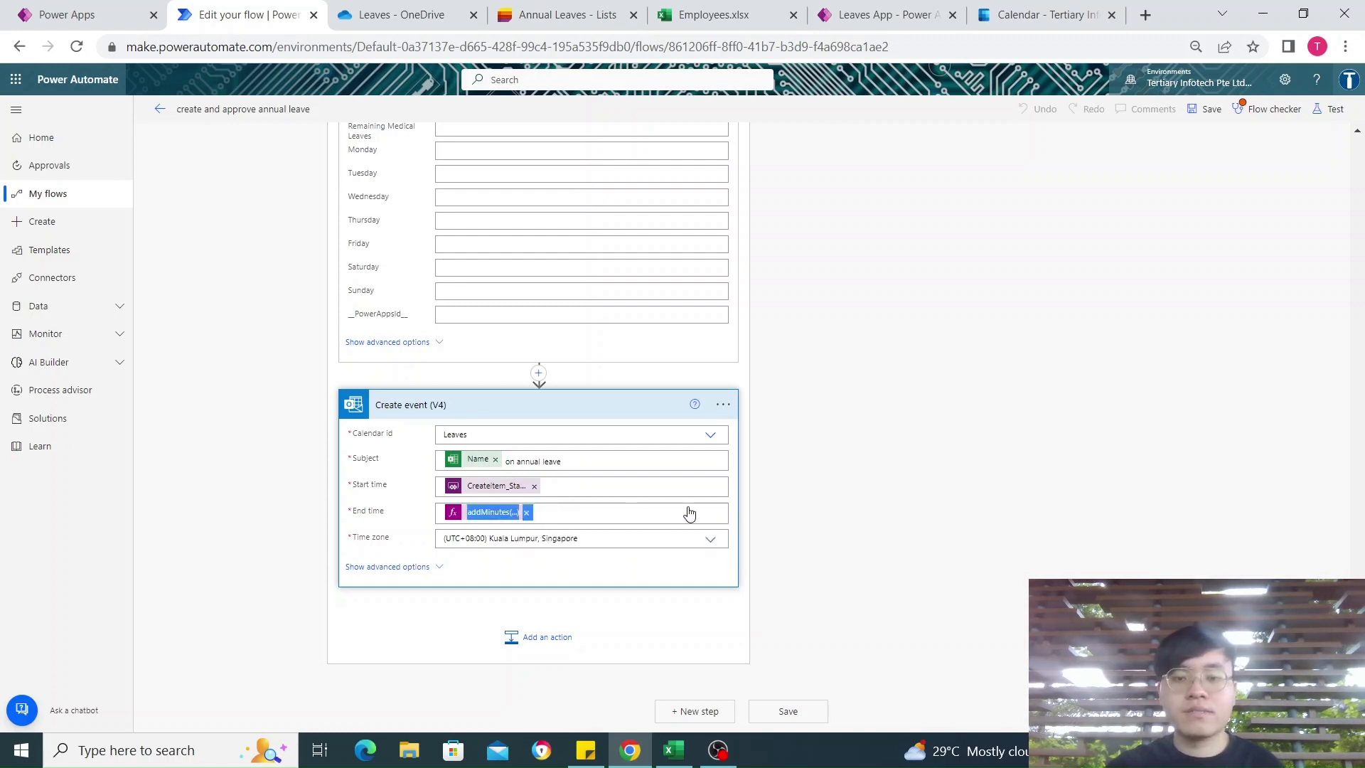
{"action": "left_click", "coordinate": [496, 513]}
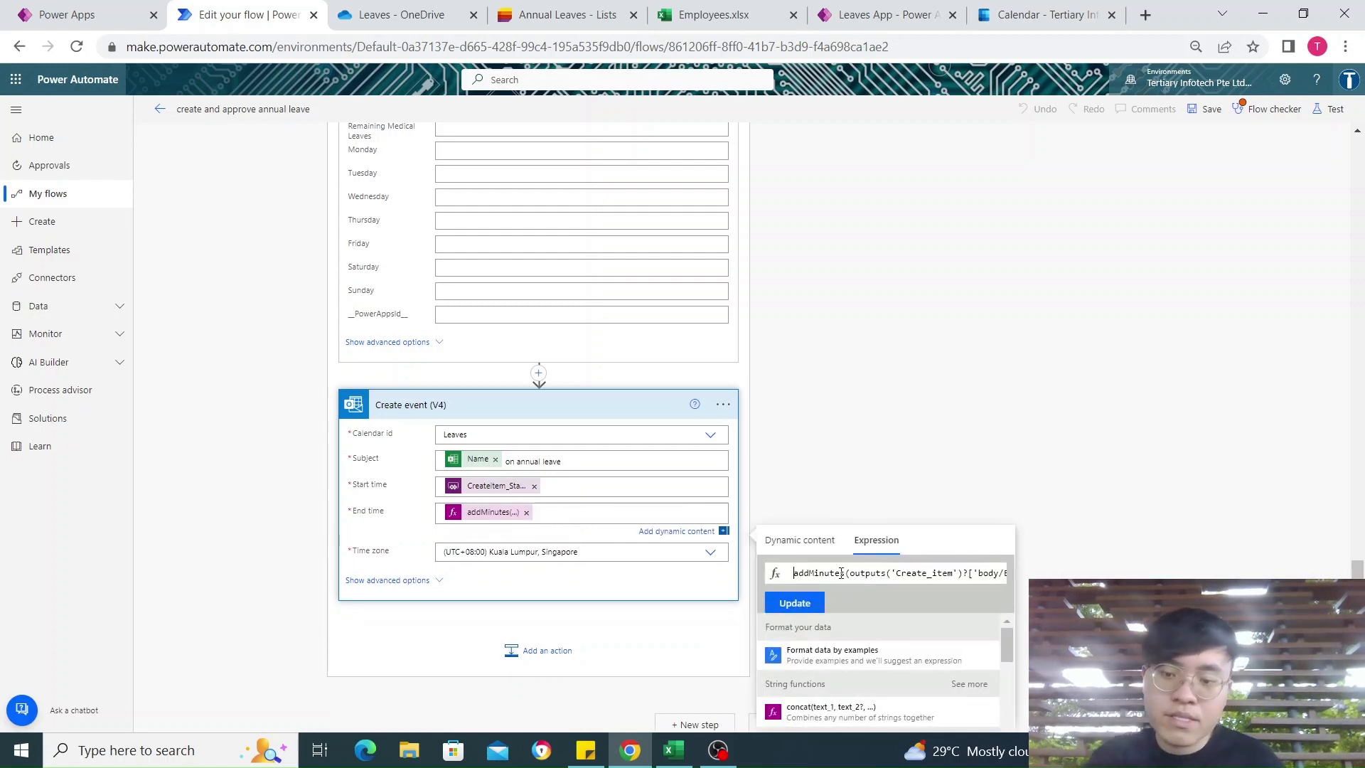
Review the addMinutes expression through its EndDate and 1439 arguments, close the expression editor and save the flow
{"action": "left_click_drag", "start_coordinate": [842, 574], "coordinate": [1019, 574]}
{"action": "left_click", "coordinate": [931, 573]}
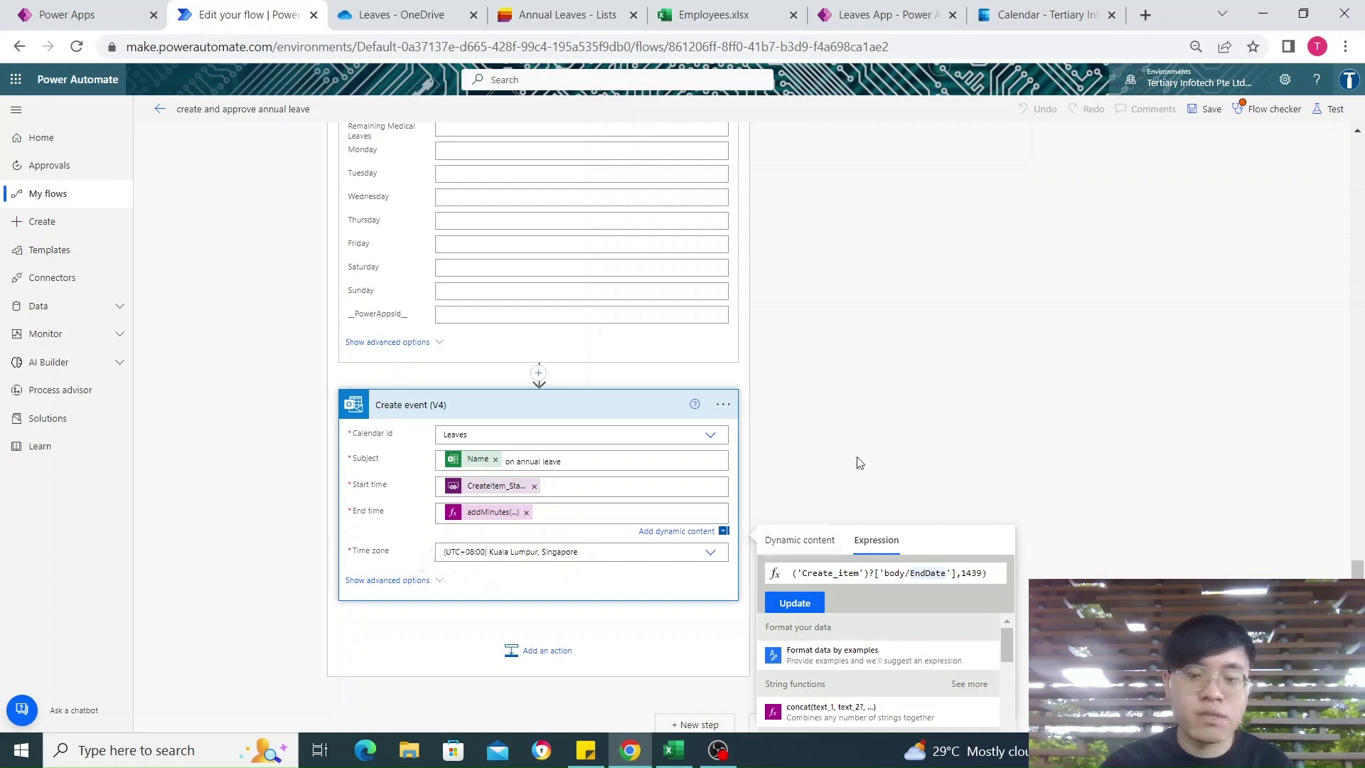
{"action": "left_click", "coordinate": [794, 463]}
{"action": "left_click", "coordinate": [783, 712]}
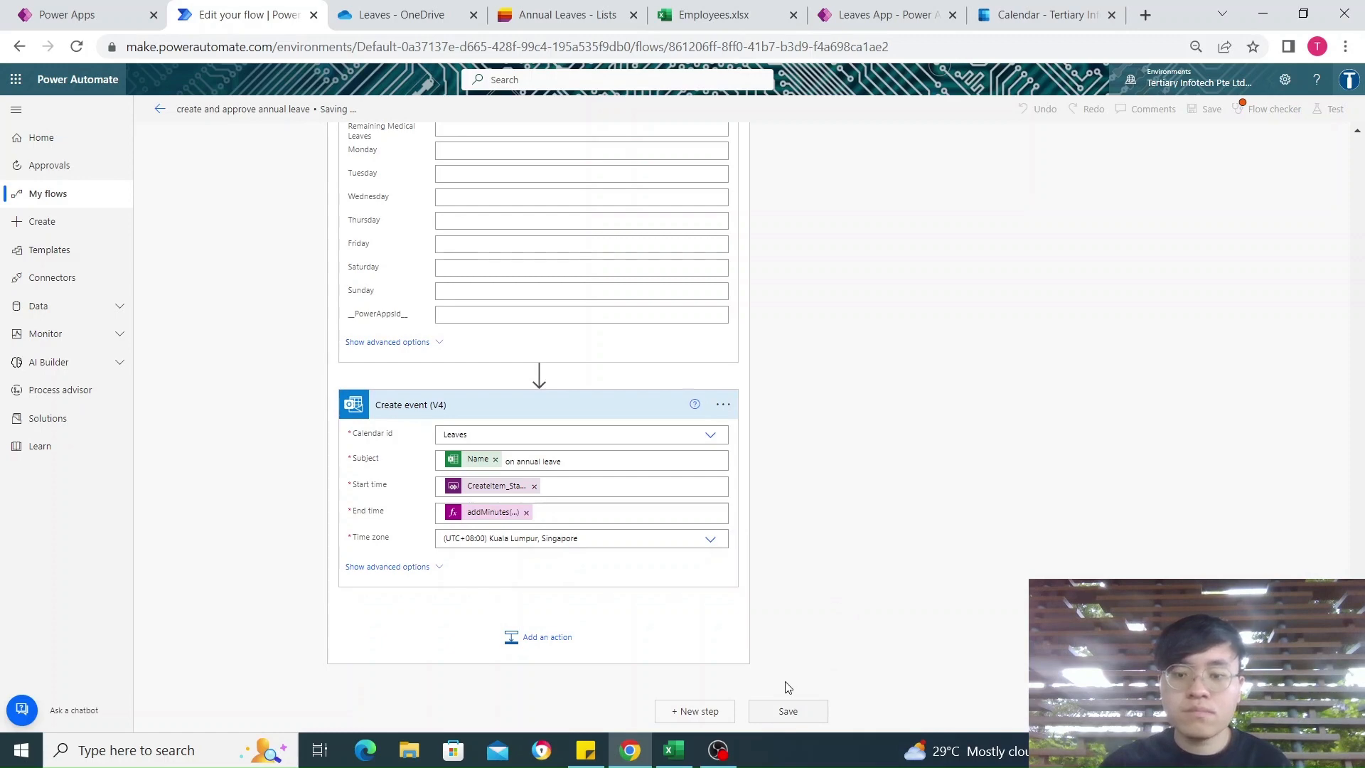
{"action": "left_click", "coordinate": [786, 714]}
{"action": "scroll", "coordinate": [864, 530], "scroll_direction": "up", "scroll_amount": 20}
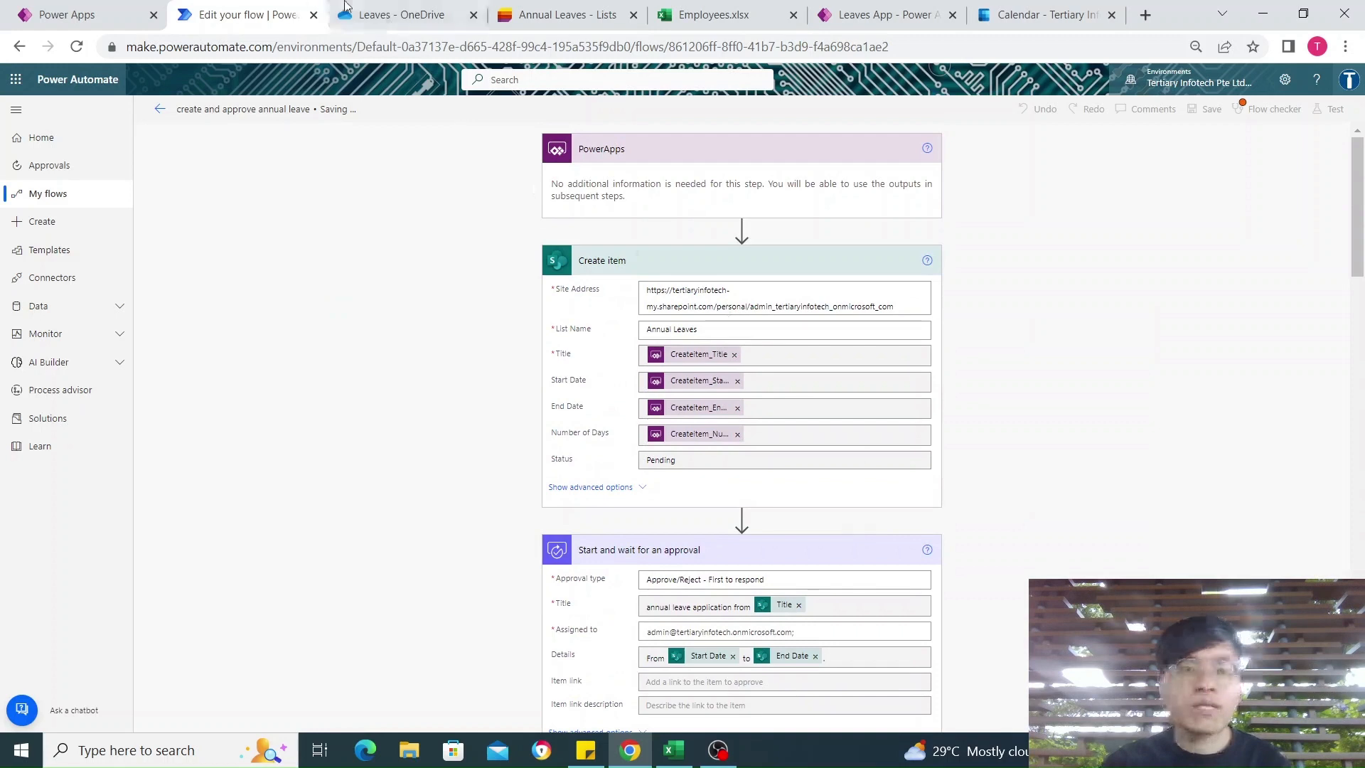
Switch to the Leaves App, log in with the employee's username and password, and decline to save the password in the browser
{"action": "left_click", "coordinate": [884, 17]}
{"action": "left_click", "coordinate": [676, 386]}
{"action": "type", "text": "jy"}
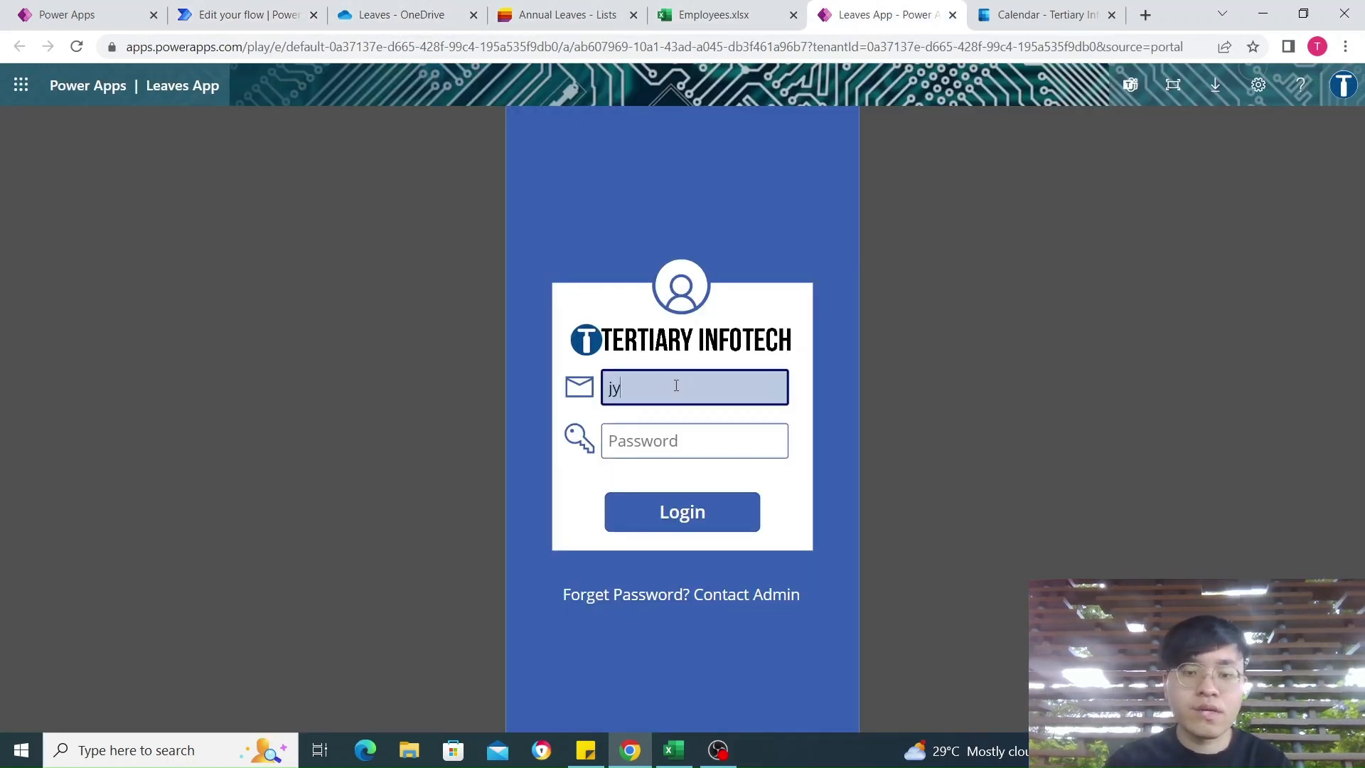
{"action": "key", "text": "Tab"}
{"action": "type", "text": "••"}
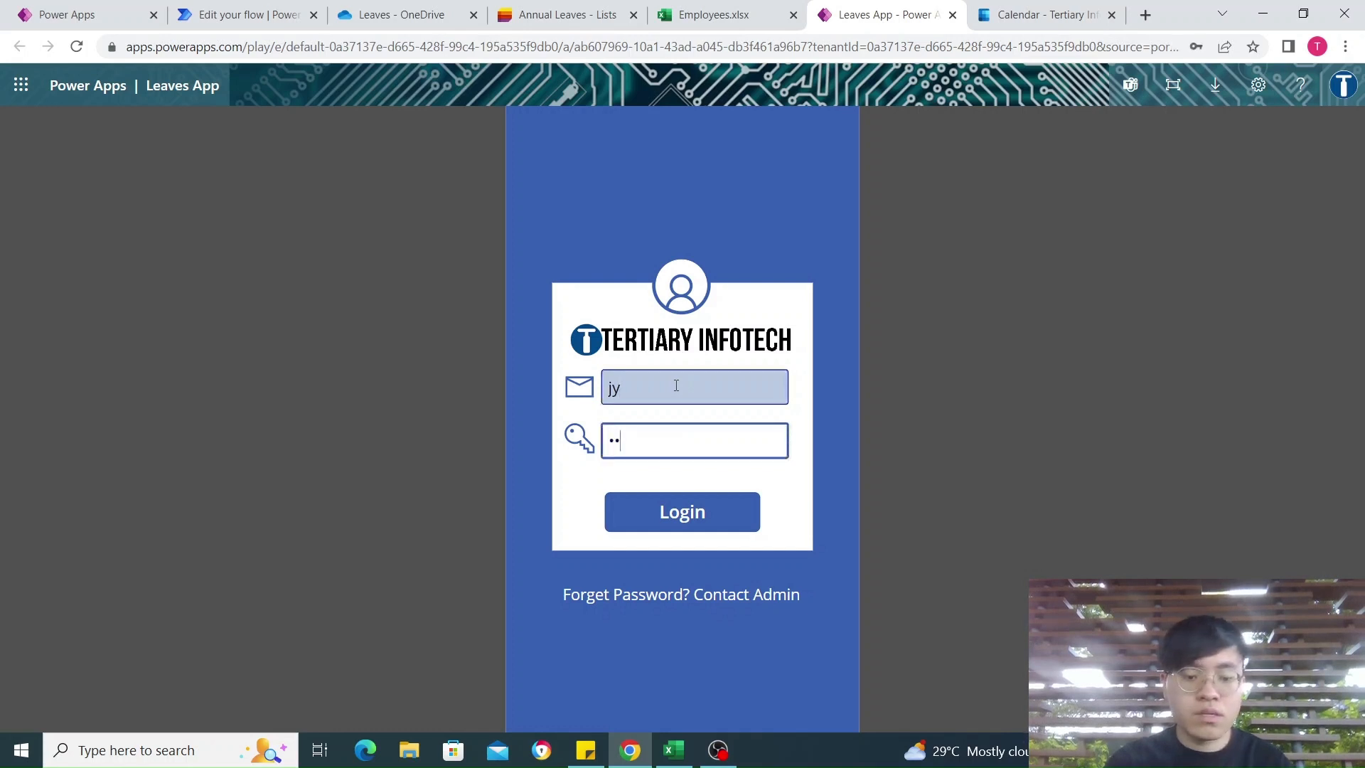
{"action": "type", "text": "•••"}
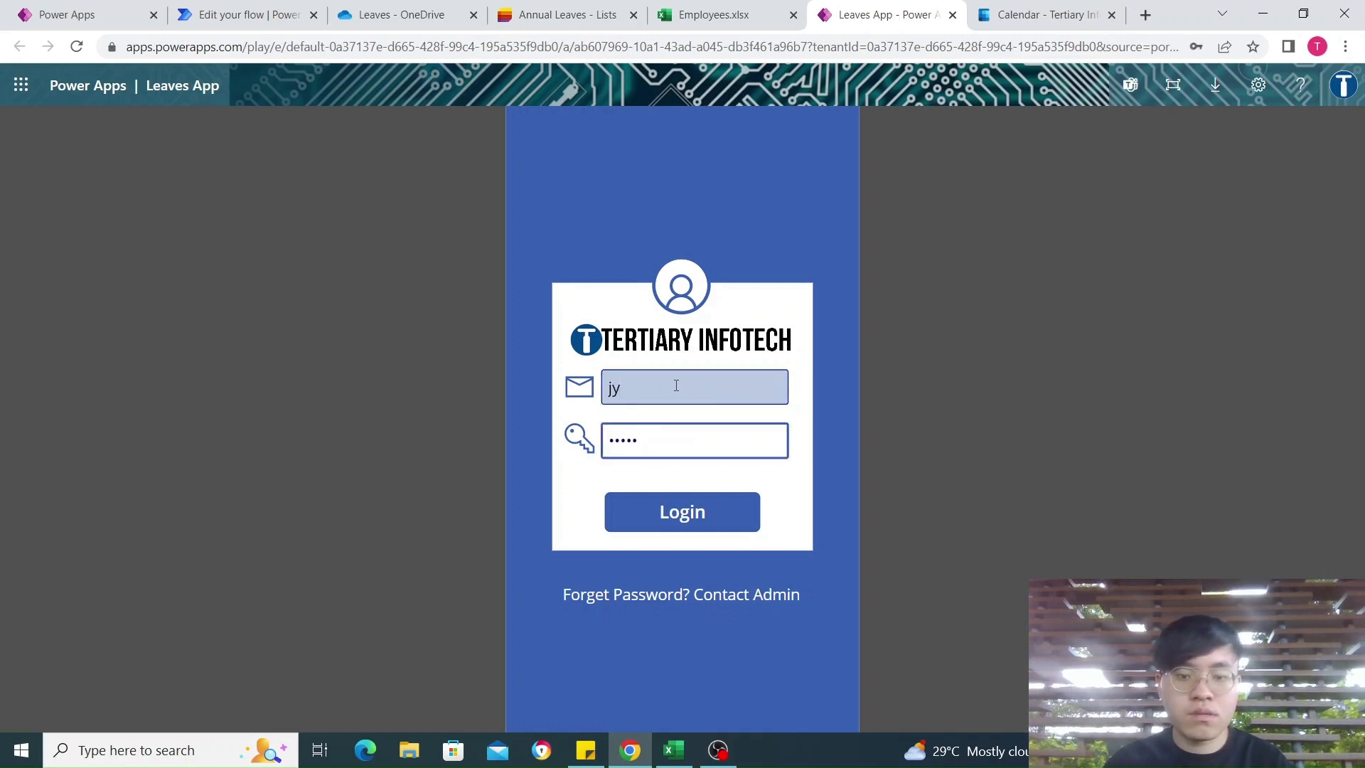
{"action": "left_click", "coordinate": [739, 509]}
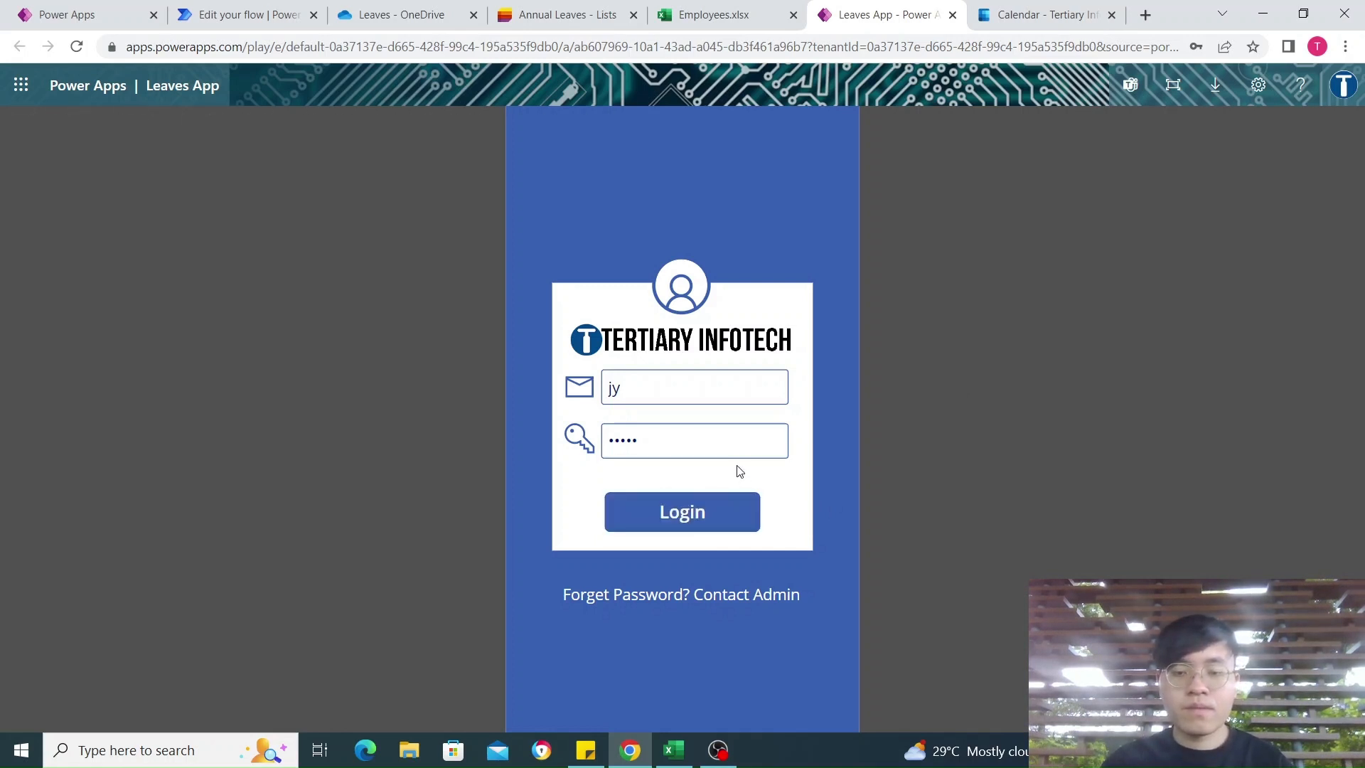
{"action": "left_click", "coordinate": [850, 288]}
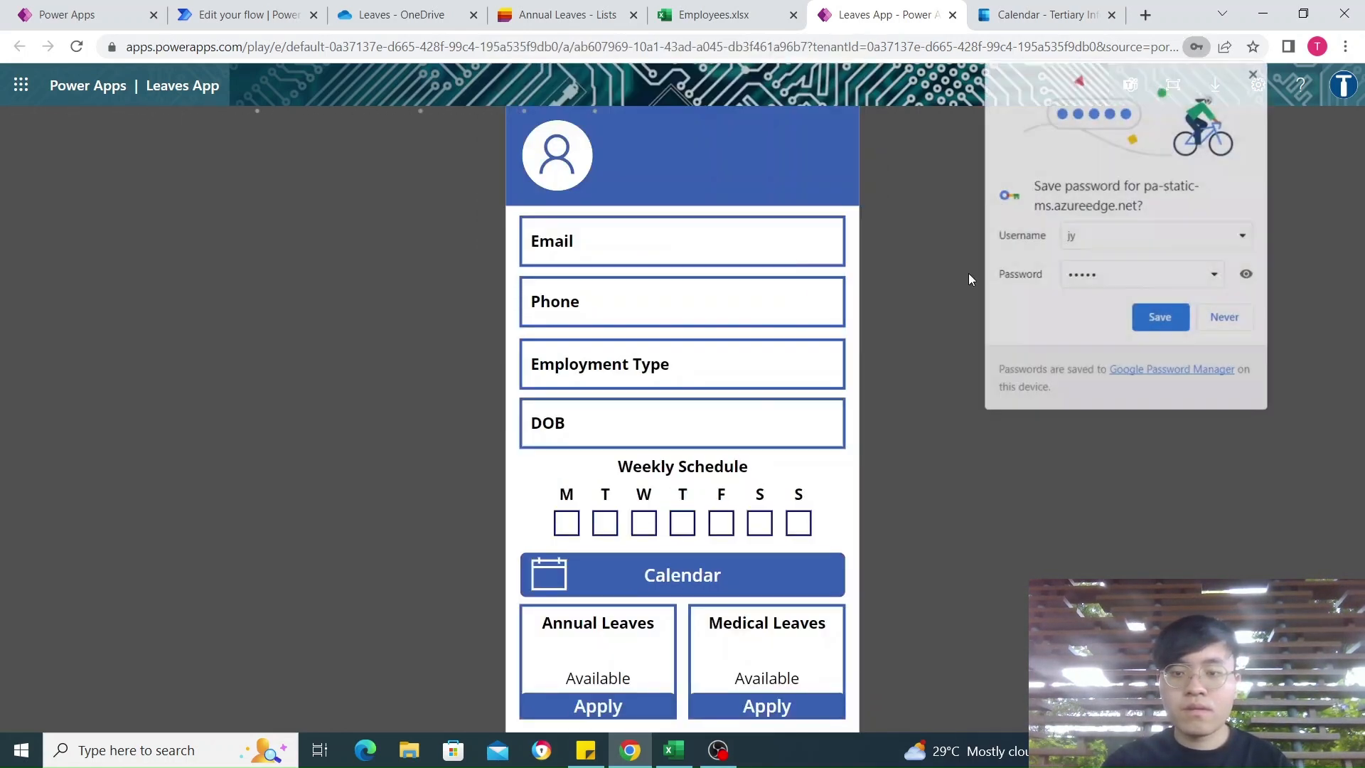
{"action": "left_click", "coordinate": [1200, 316]}
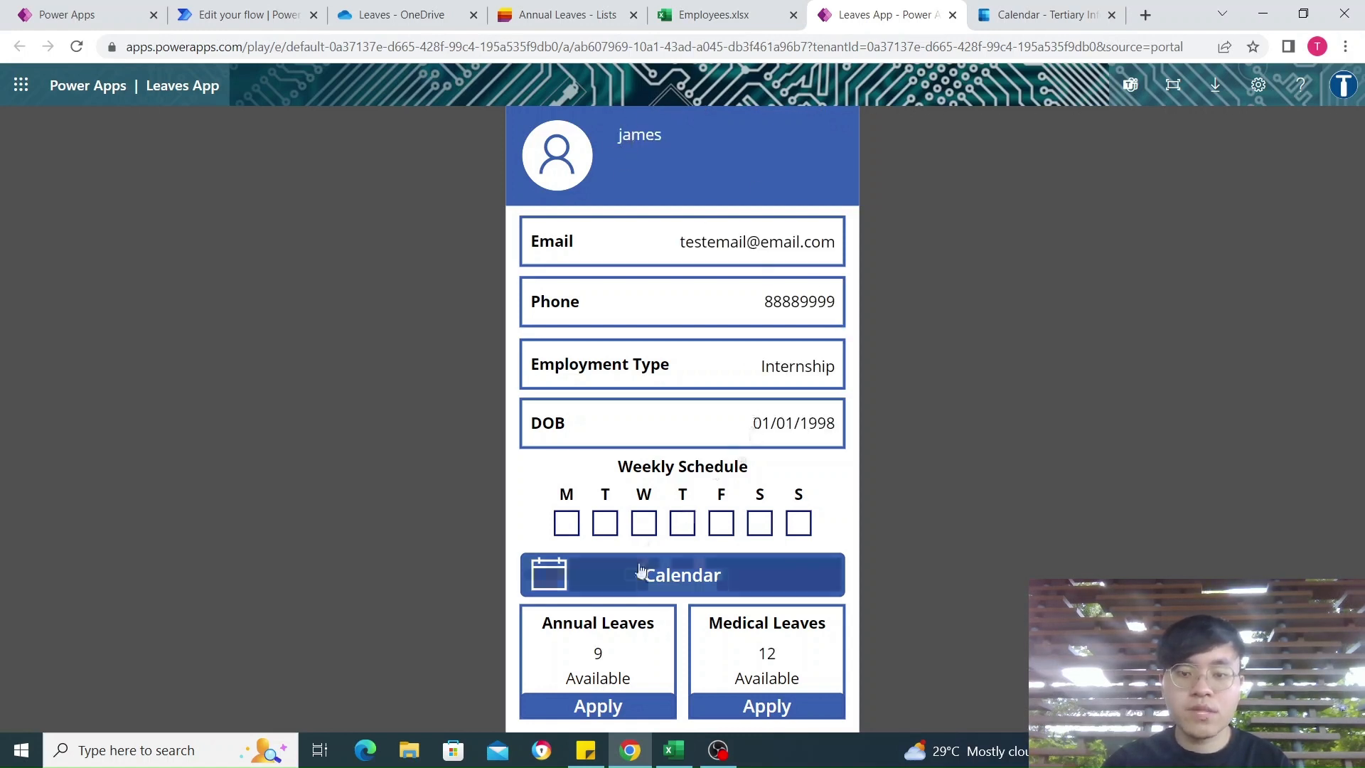
Apply for annual leave from 2/2/2023 with the end date set to 2/3/2023, submit the form and return to the profile screen
{"action": "left_click", "coordinate": [633, 707]}
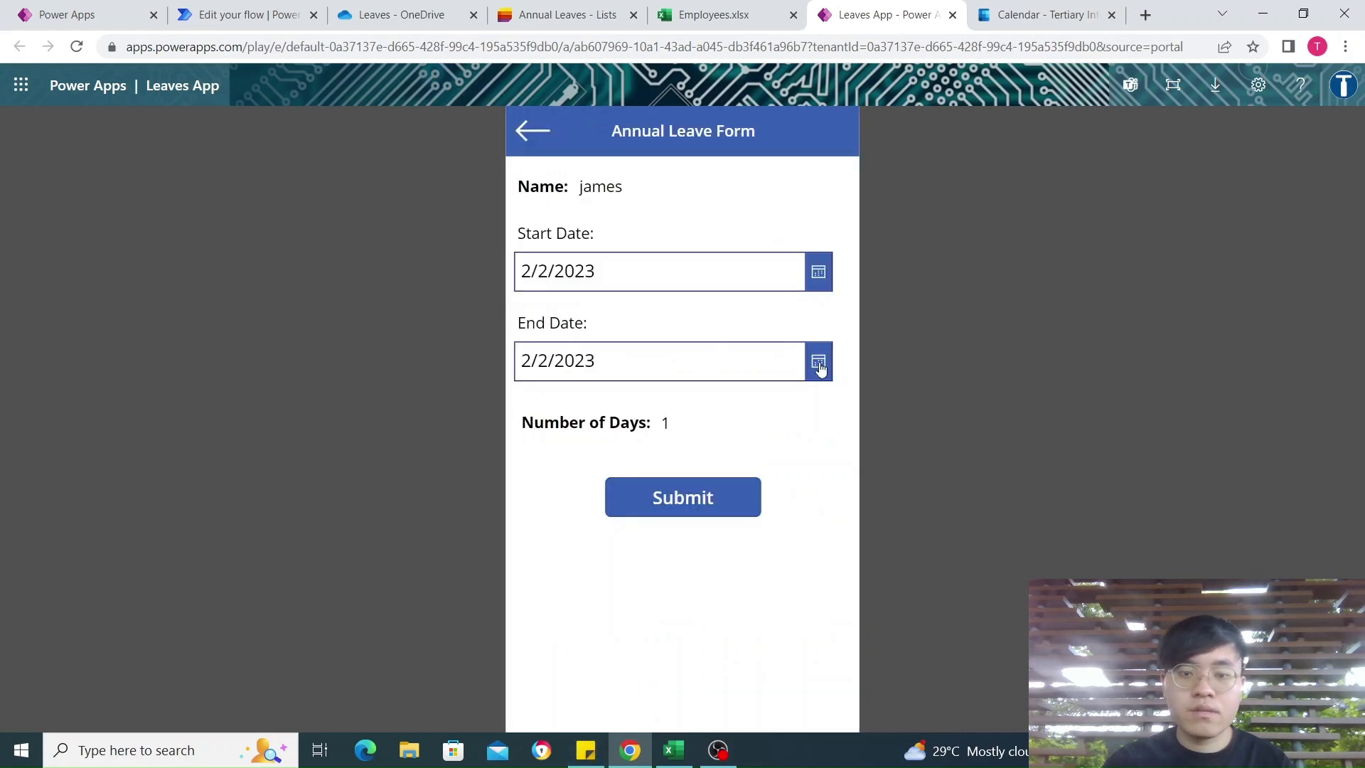
{"action": "left_click", "coordinate": [819, 364]}
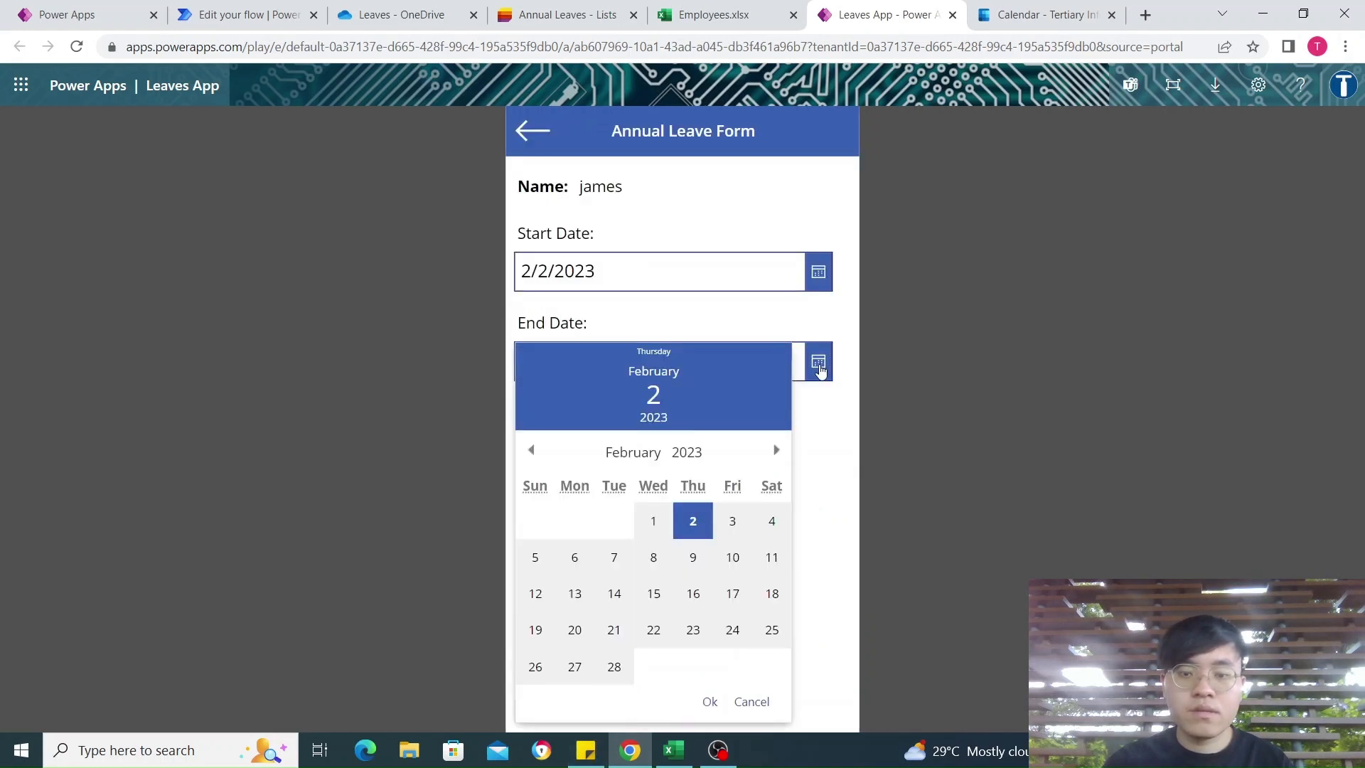
{"action": "left_click", "coordinate": [735, 527]}
{"action": "left_click", "coordinate": [709, 703]}
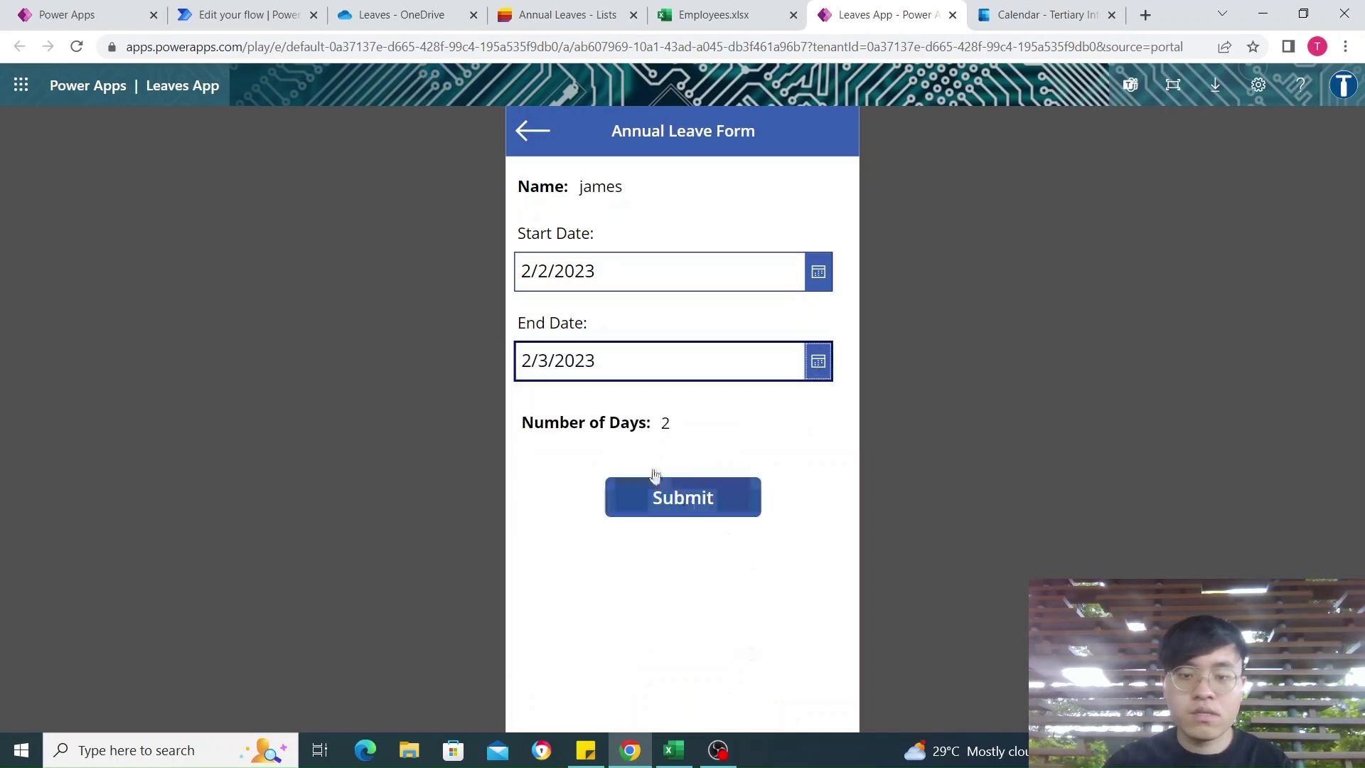
{"action": "left_click", "coordinate": [681, 506]}
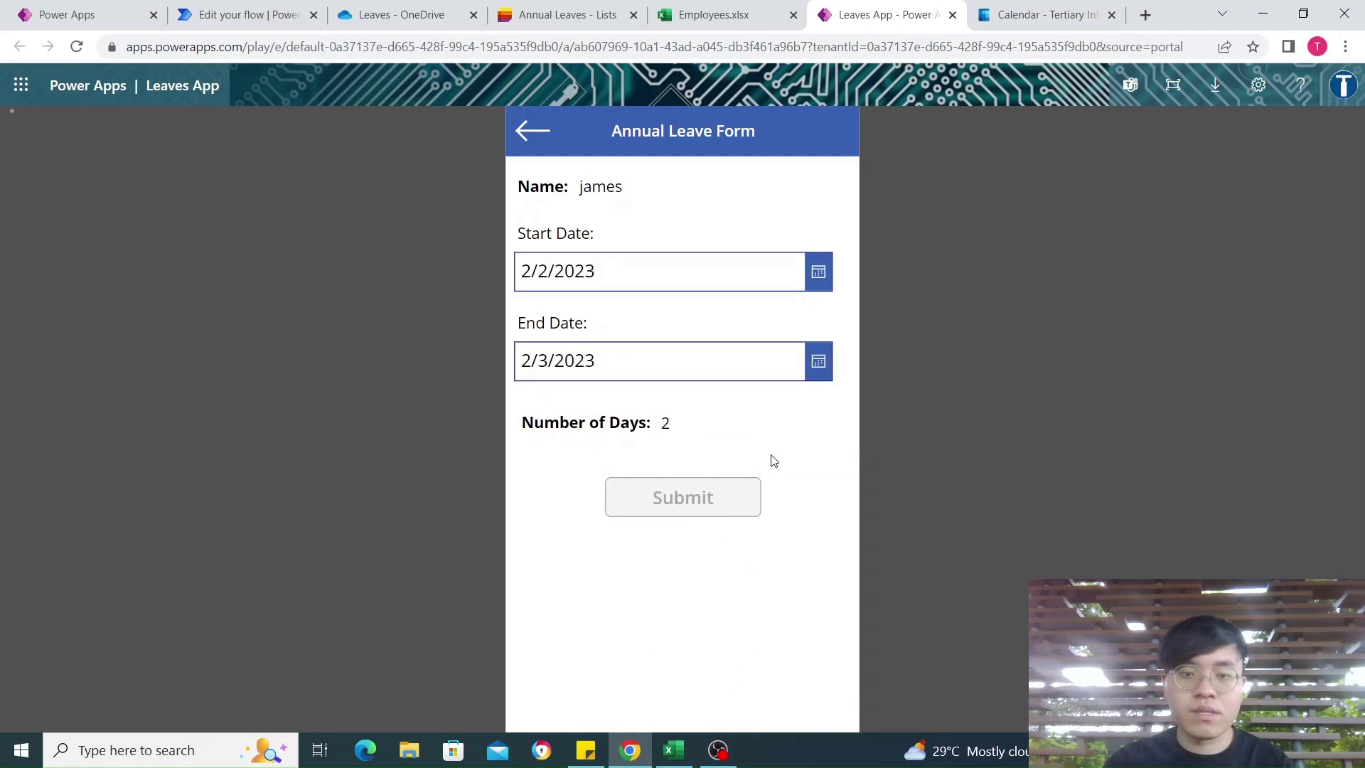
{"action": "left_click", "coordinate": [670, 567]}
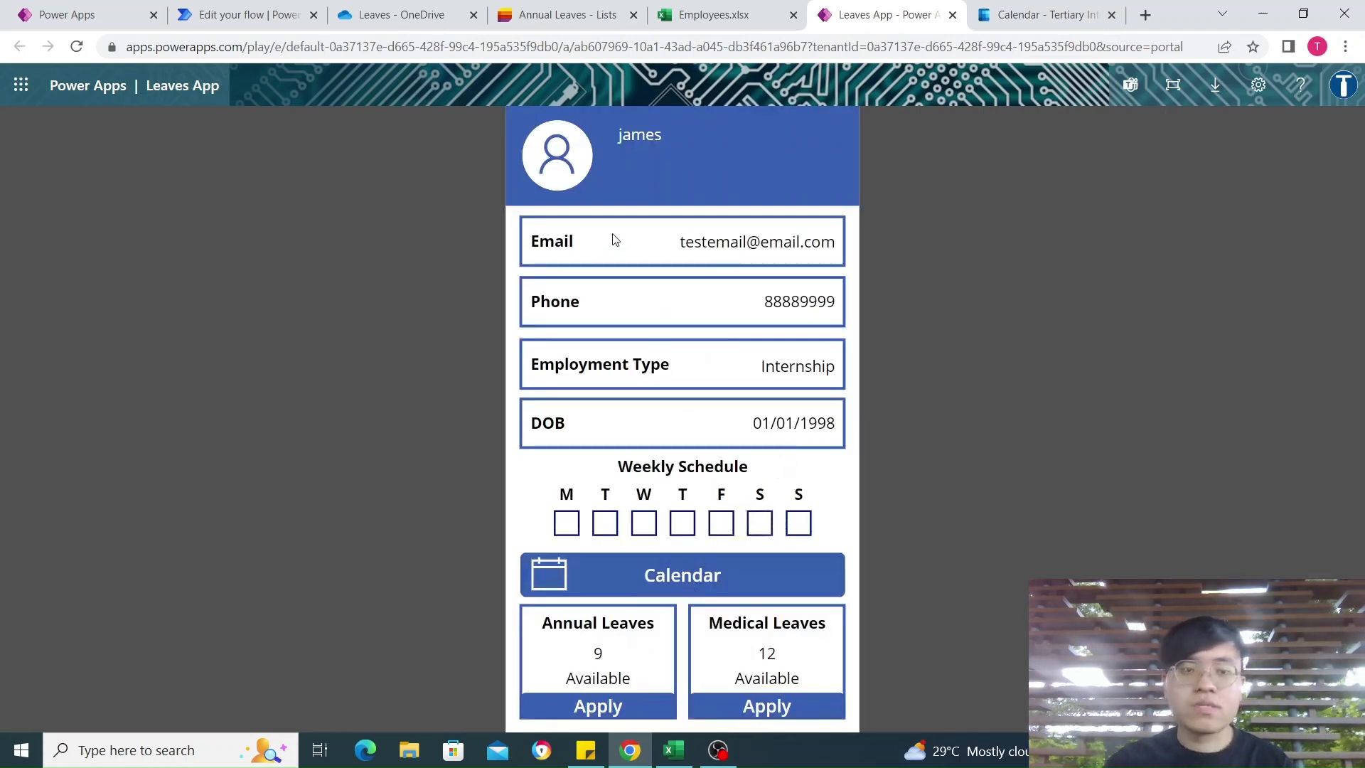
Open the received approvals in Power Automate, refresh until the new annual leave application is listed, and approve it
{"action": "left_click", "coordinate": [234, 13]}
{"action": "left_click", "coordinate": [53, 174]}
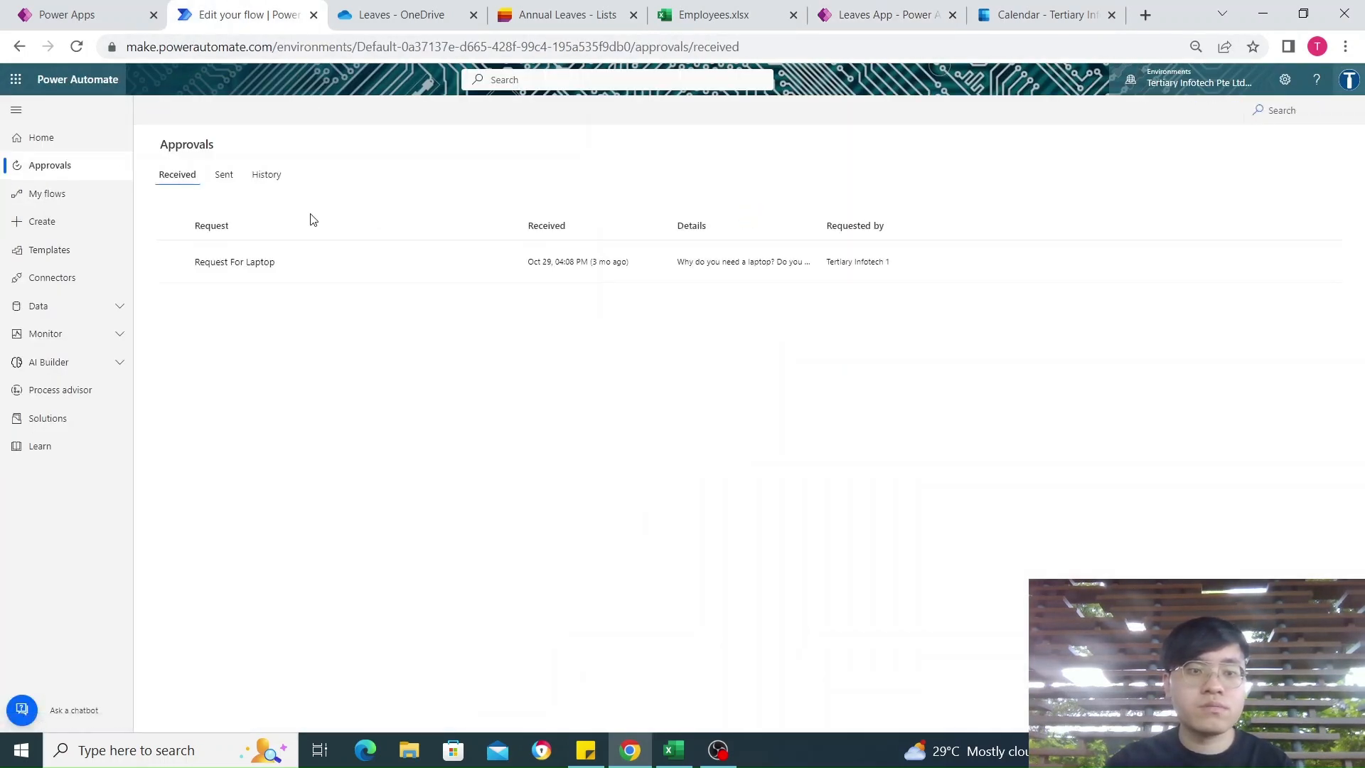
{"action": "left_click", "coordinate": [76, 47]}
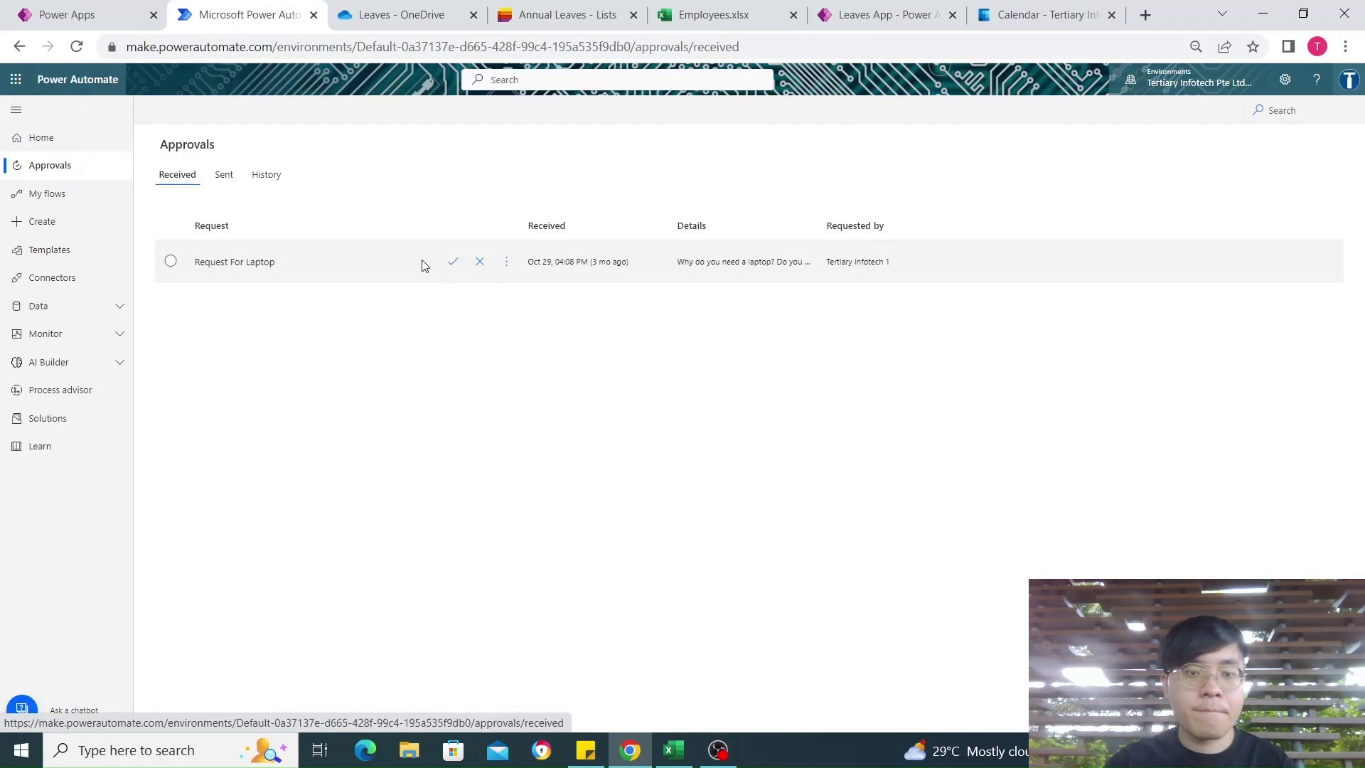
{"action": "left_click", "coordinate": [77, 47]}
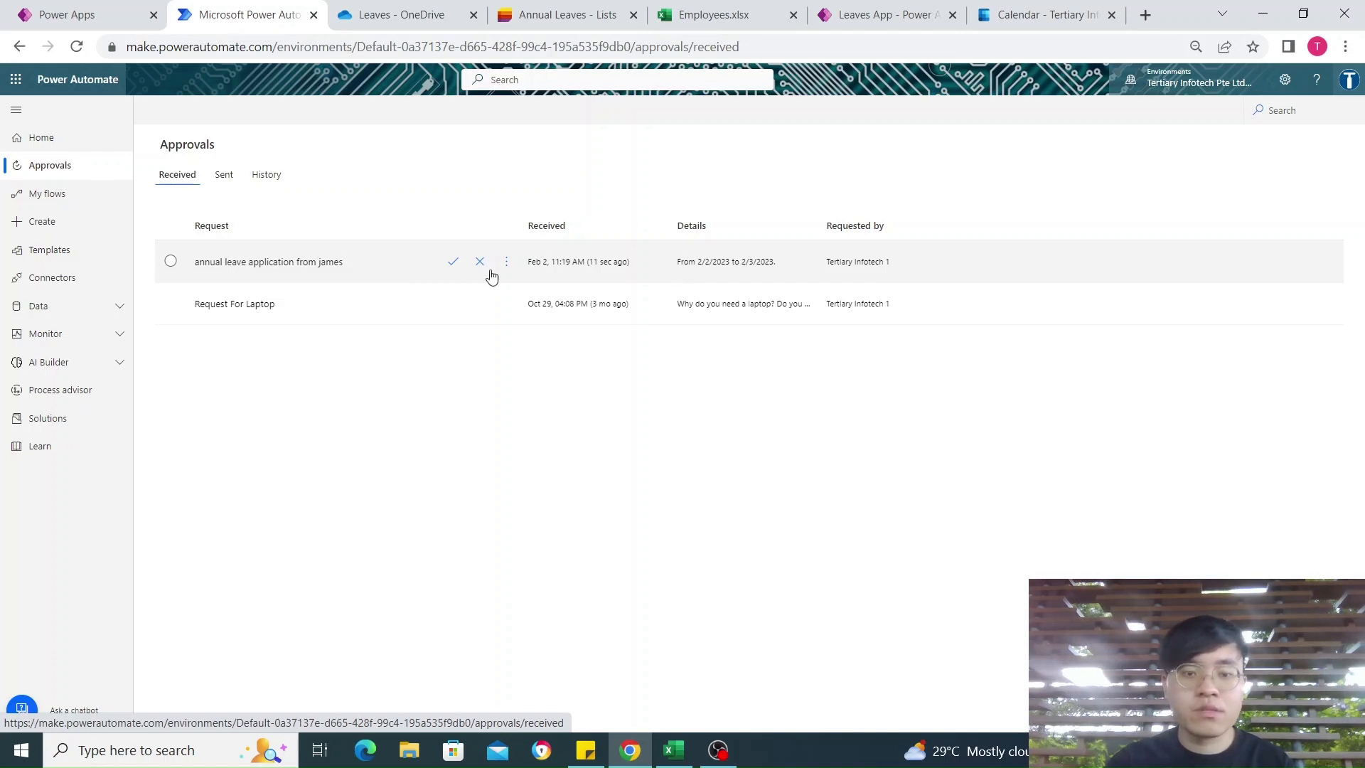
{"action": "left_click", "coordinate": [453, 263]}
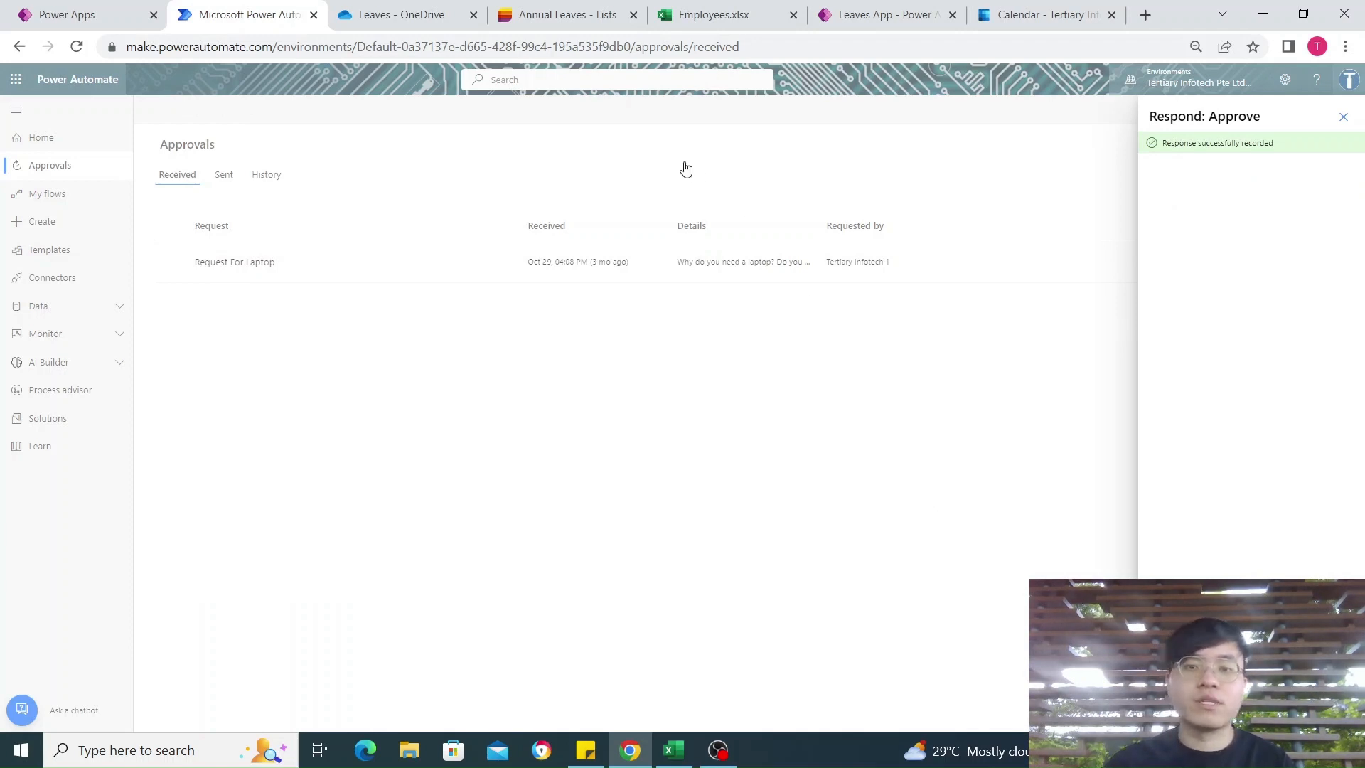
Check the Used Leaves column in Employees.xlsx and the Outlook Leaves calendar for the approved leave
{"action": "left_click", "coordinate": [718, 14]}
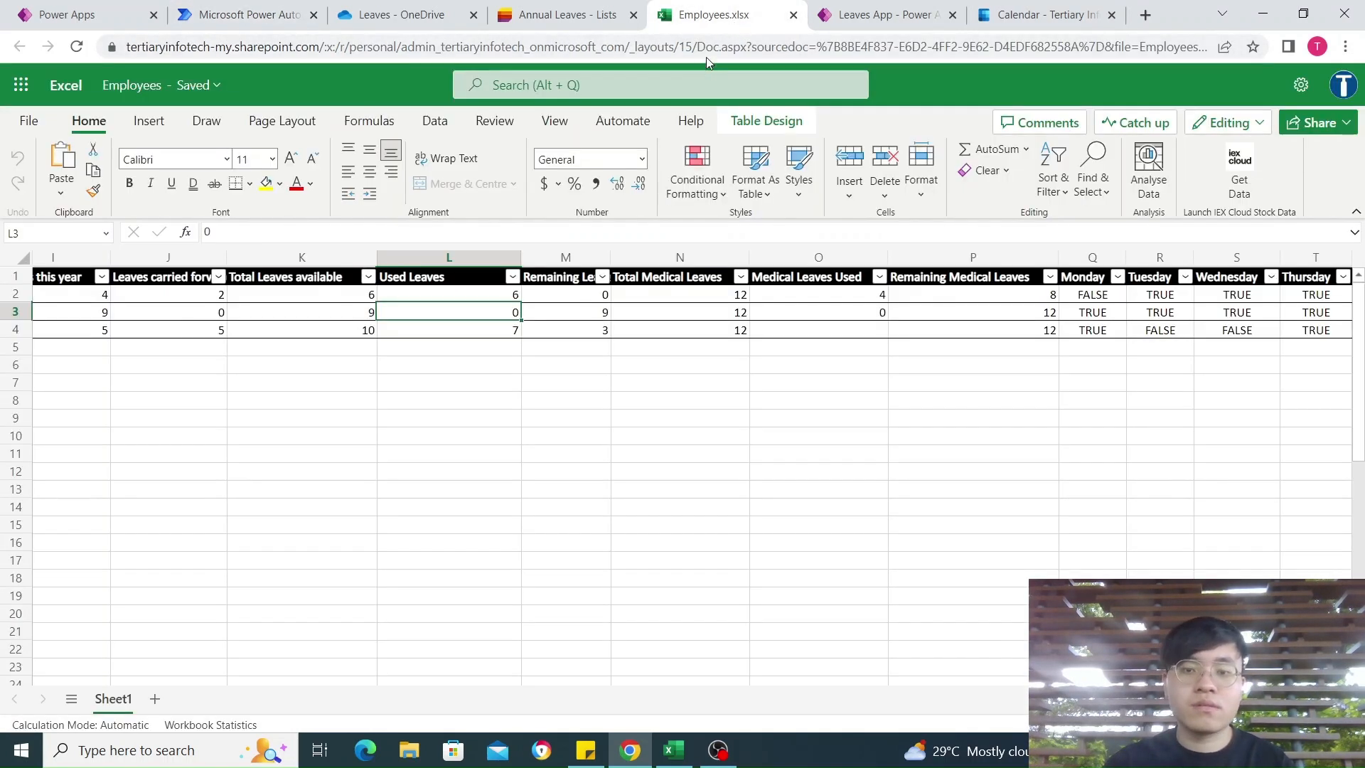
{"action": "left_click", "coordinate": [1061, 10]}
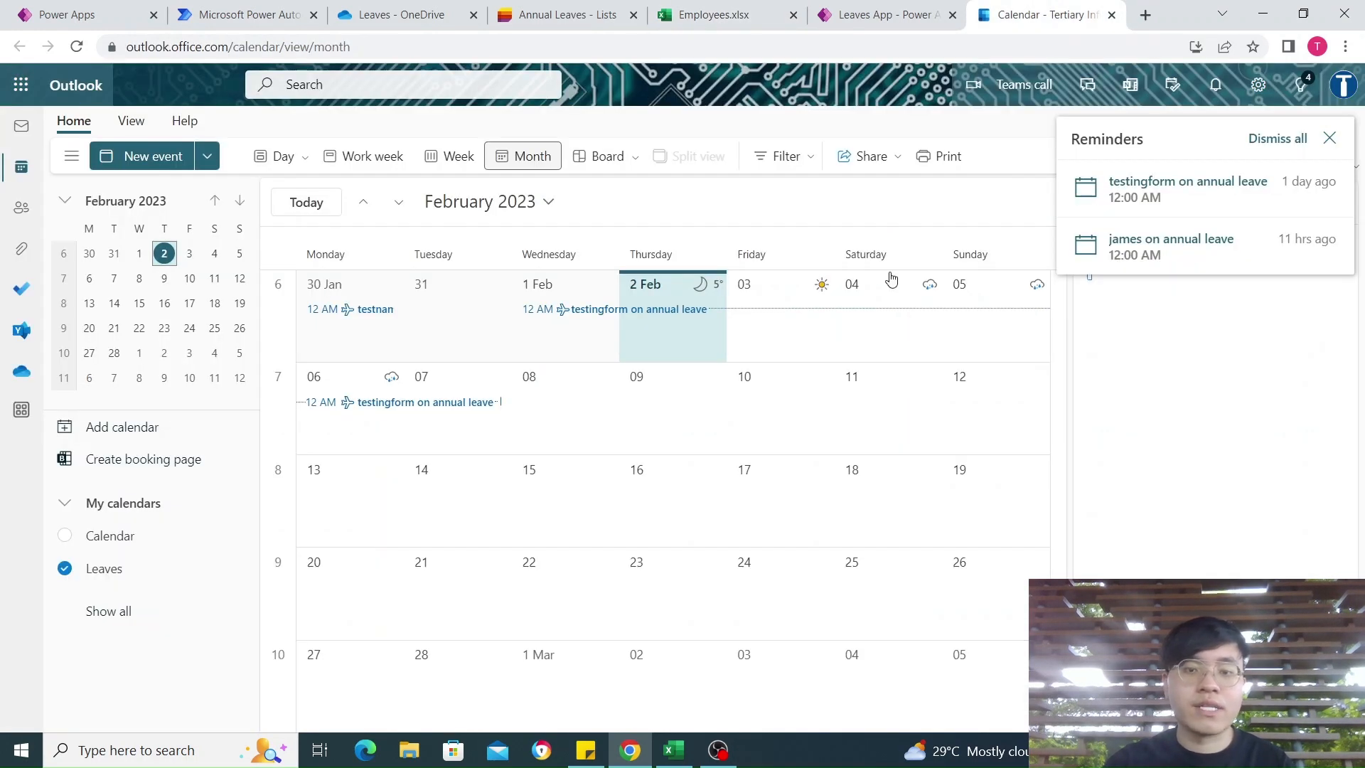
Open the most recent run of the create and approve annual leave flow from its 28-day run history
{"action": "left_click", "coordinate": [245, 14]}
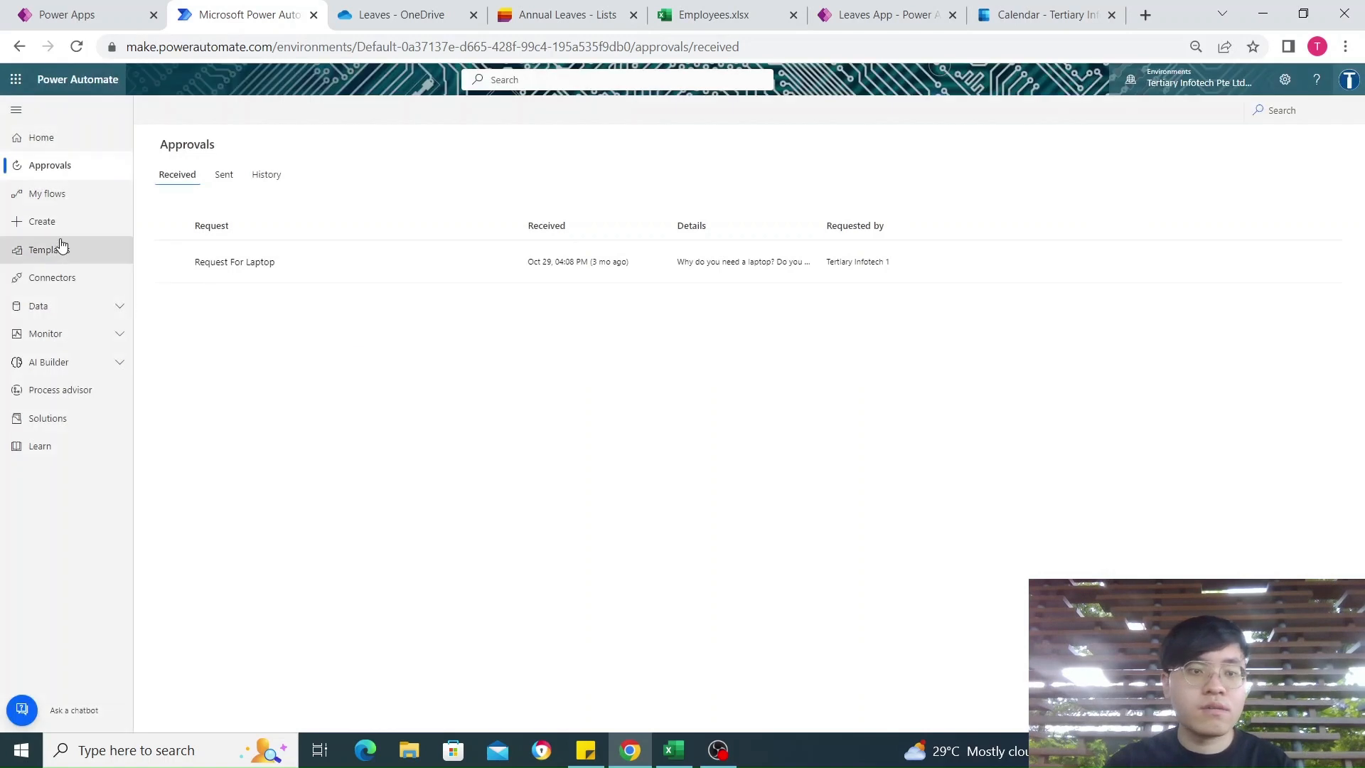
{"action": "left_click", "coordinate": [47, 193]}
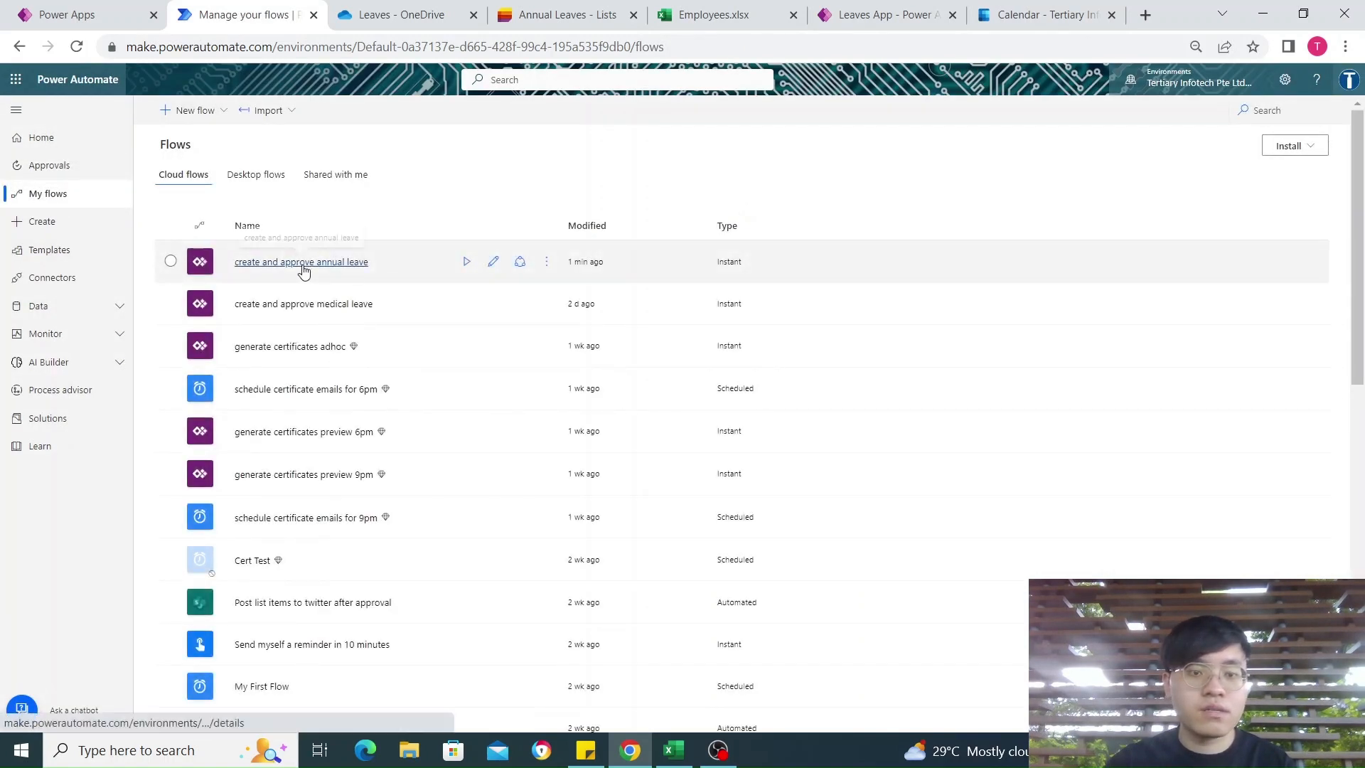
{"action": "left_click", "coordinate": [375, 274]}
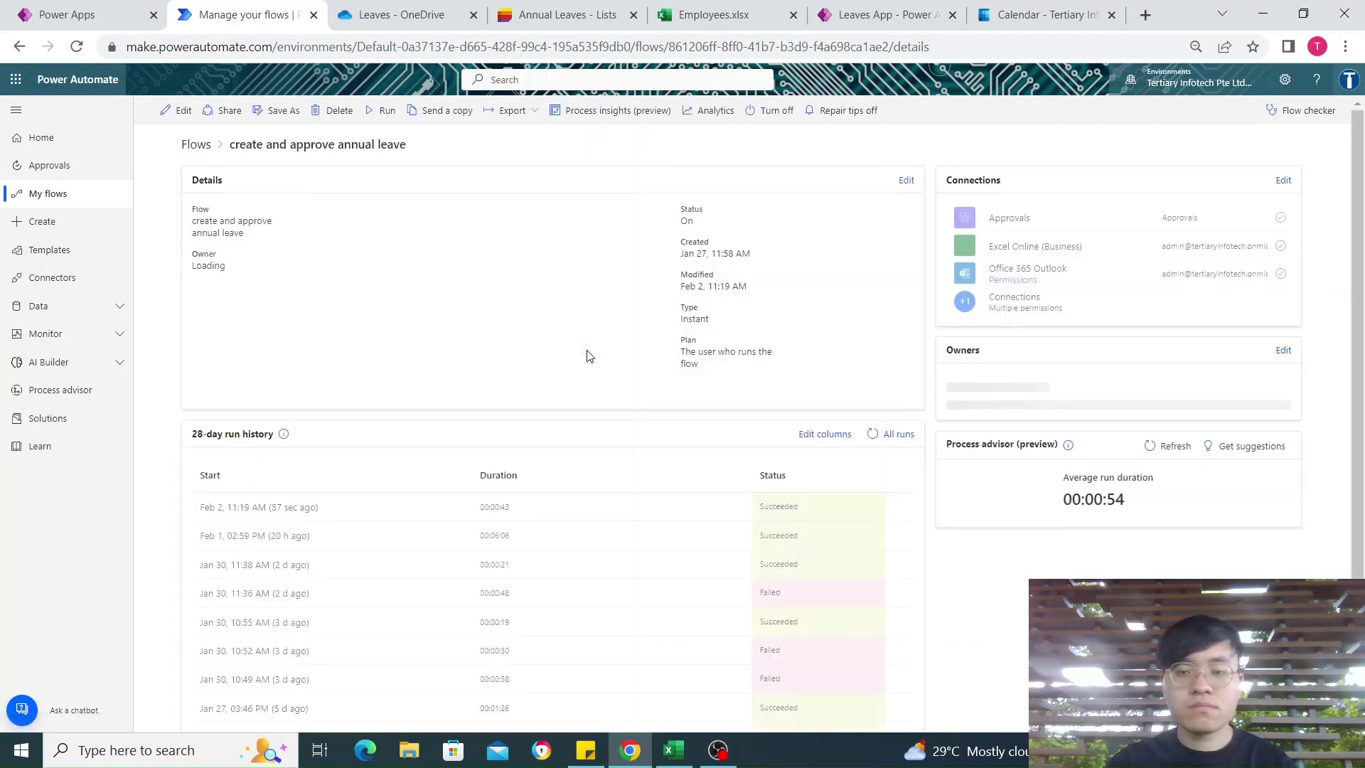
{"action": "left_click", "coordinate": [308, 510]}
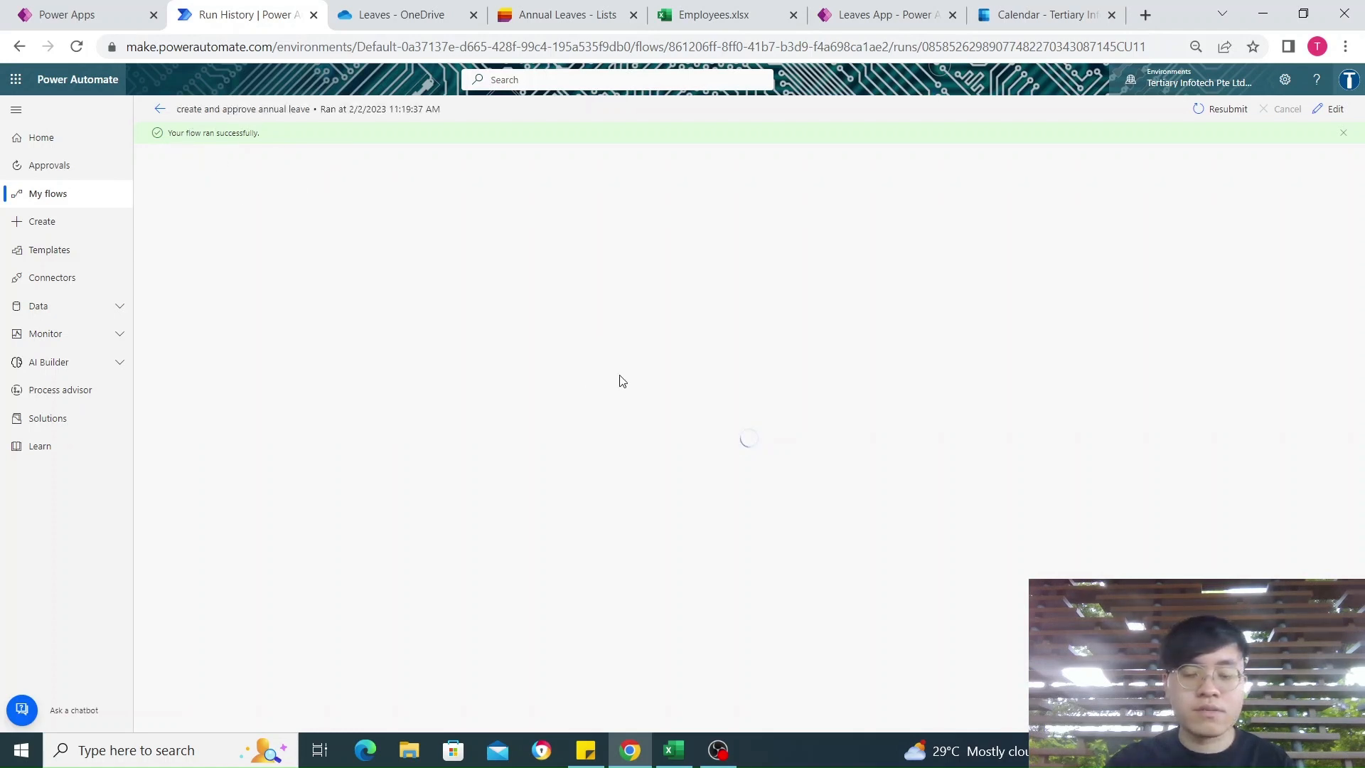
Verify the approved leave in the Outlook calendar, row 3's Used and Remaining Leaves in Employees.xlsx, and the Annual Leaves list
{"action": "left_click", "coordinate": [1039, 14]}
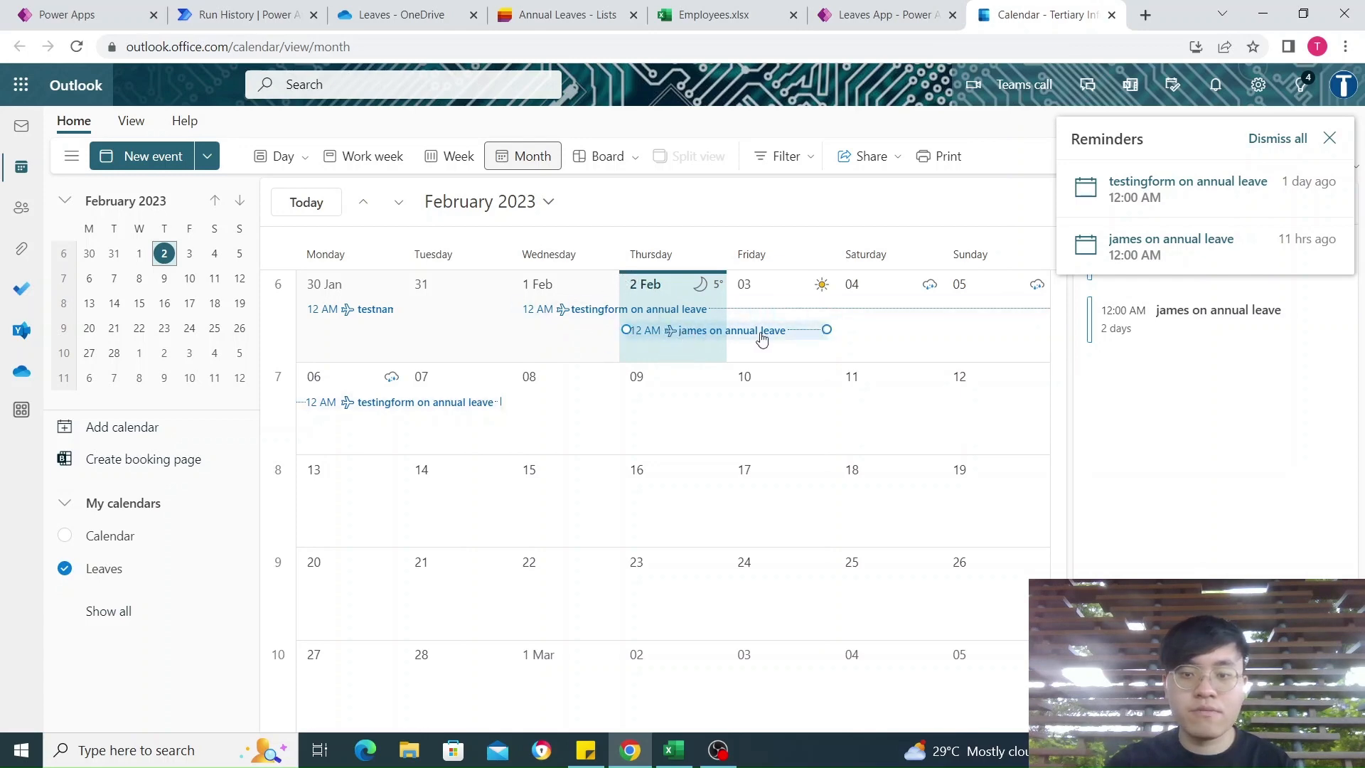
{"action": "left_click", "coordinate": [723, 9]}
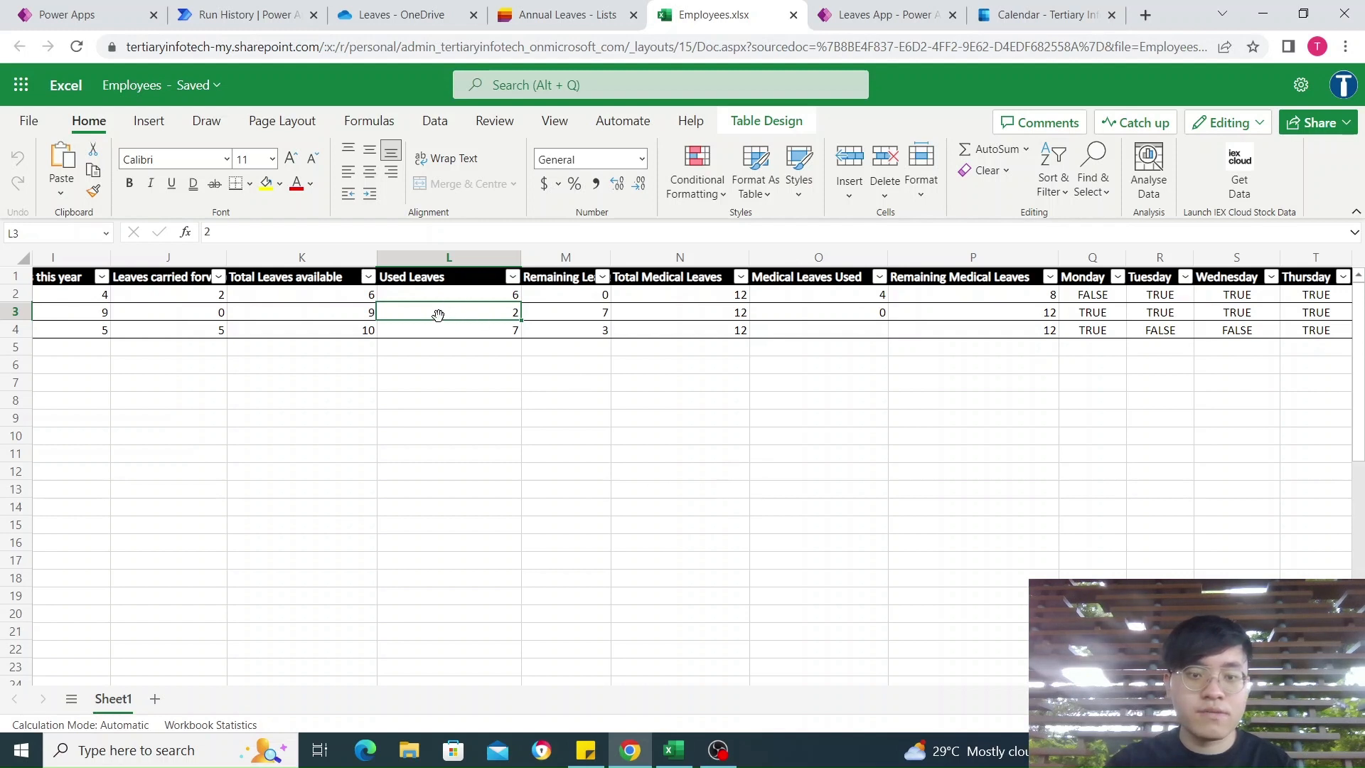
{"action": "left_click", "coordinate": [570, 315]}
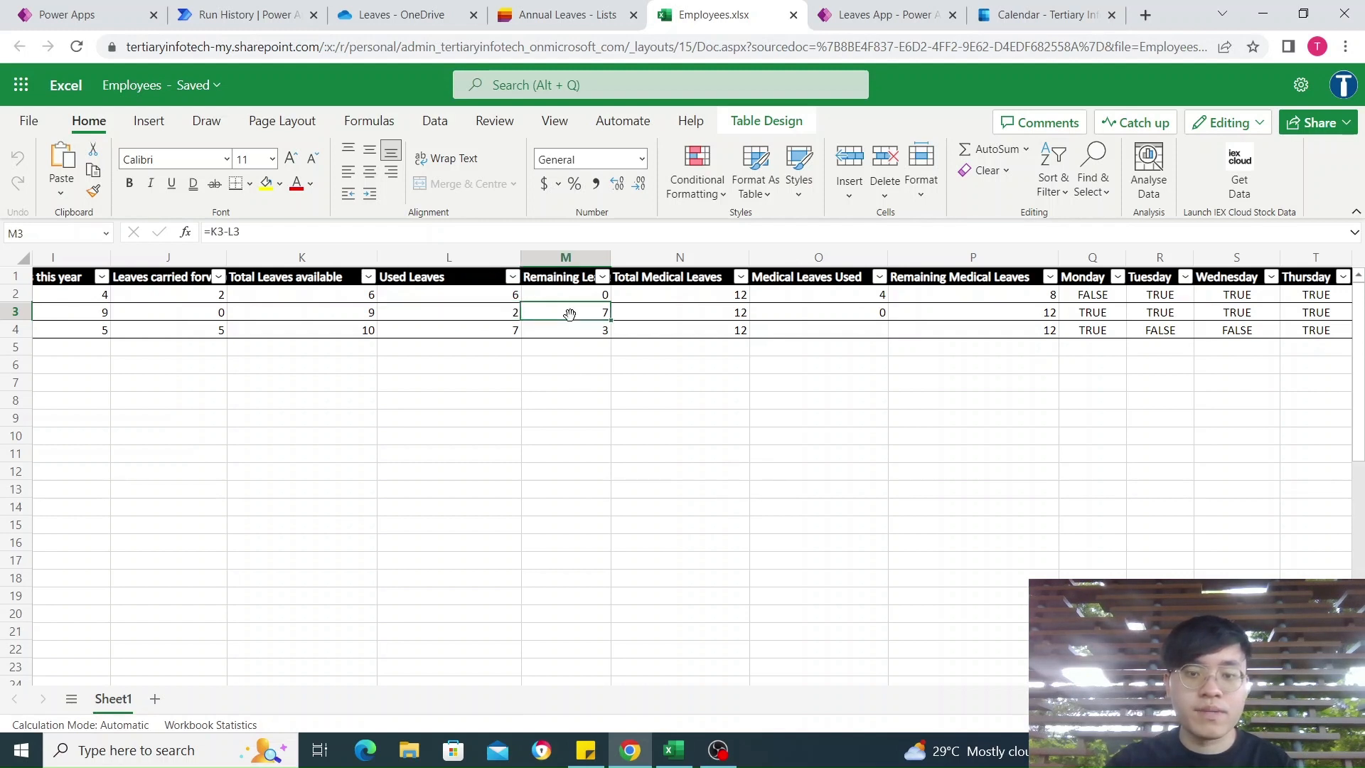
{"action": "left_click", "coordinate": [565, 13]}
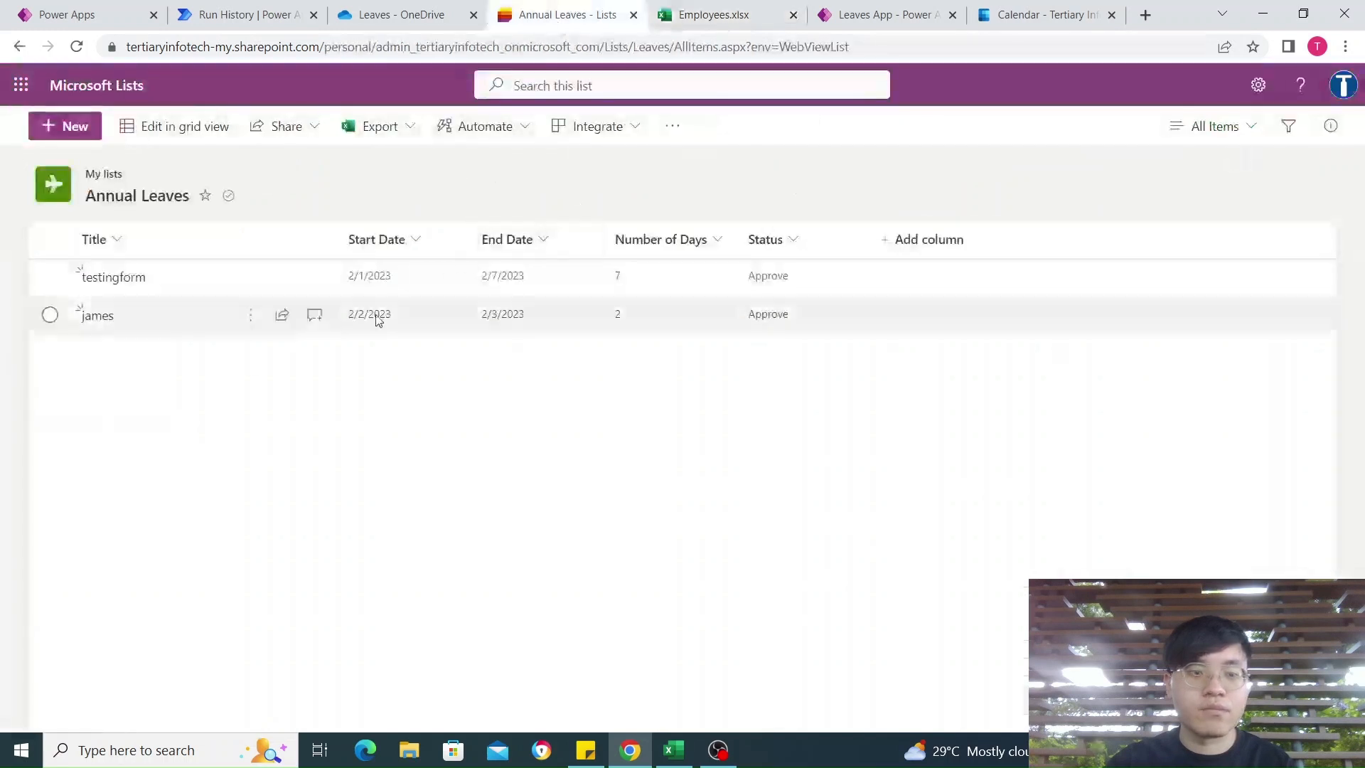